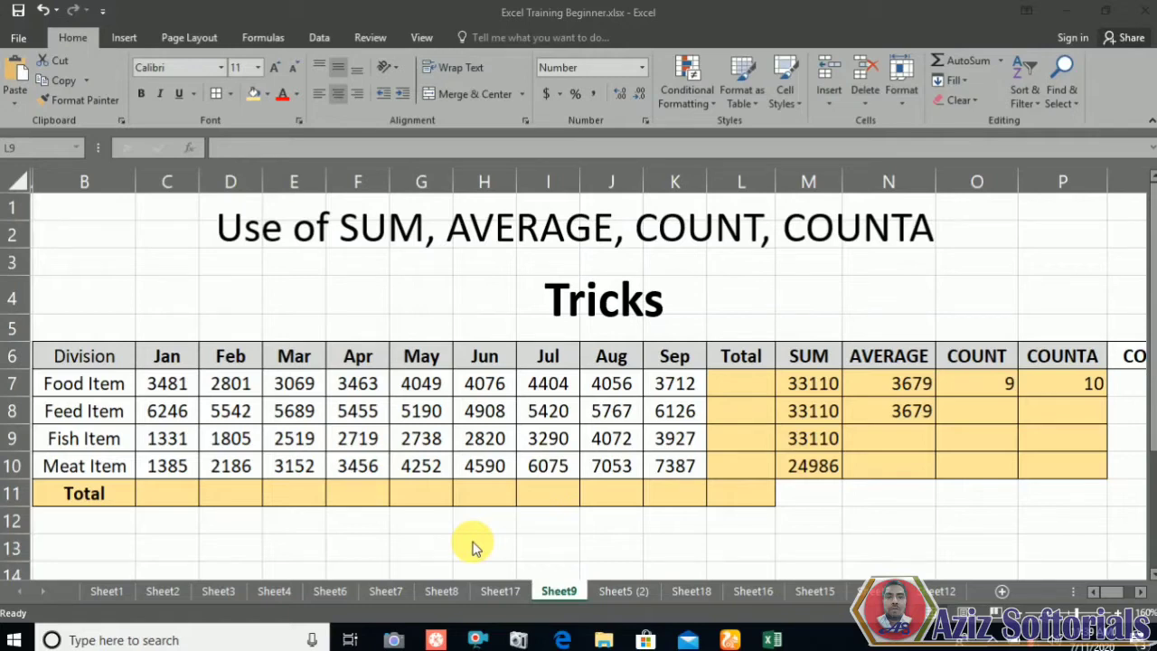
Step: Inspect the formulas in M7 and M9 and point out the empty Total column and Total row
left_click(810, 388)
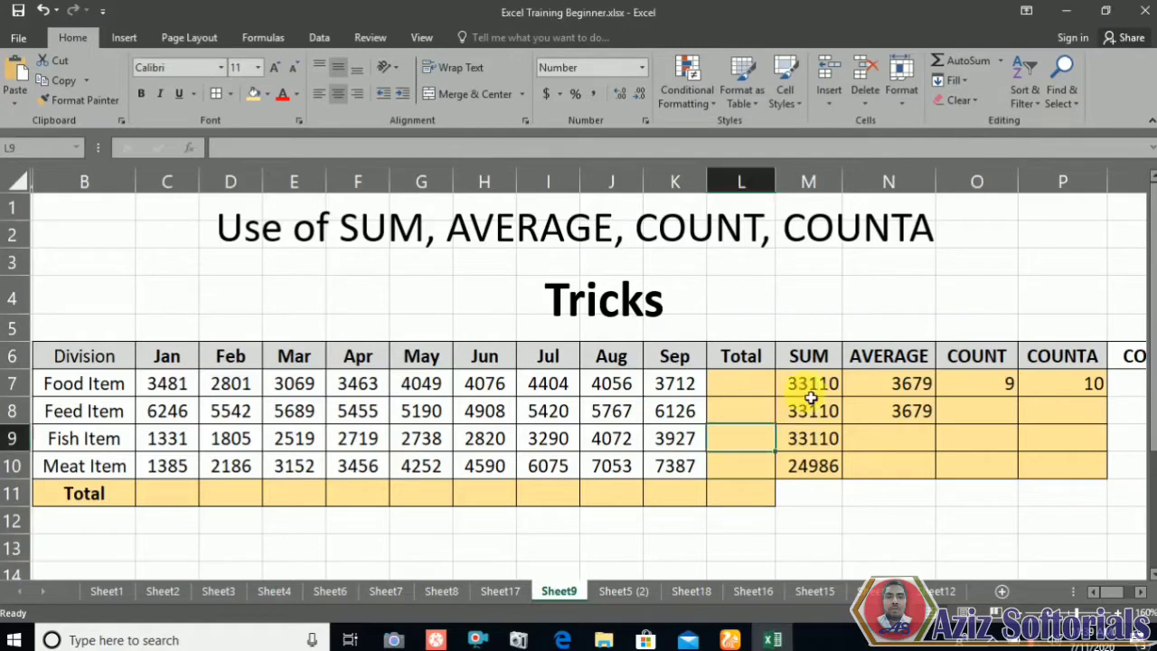
left_click(812, 439)
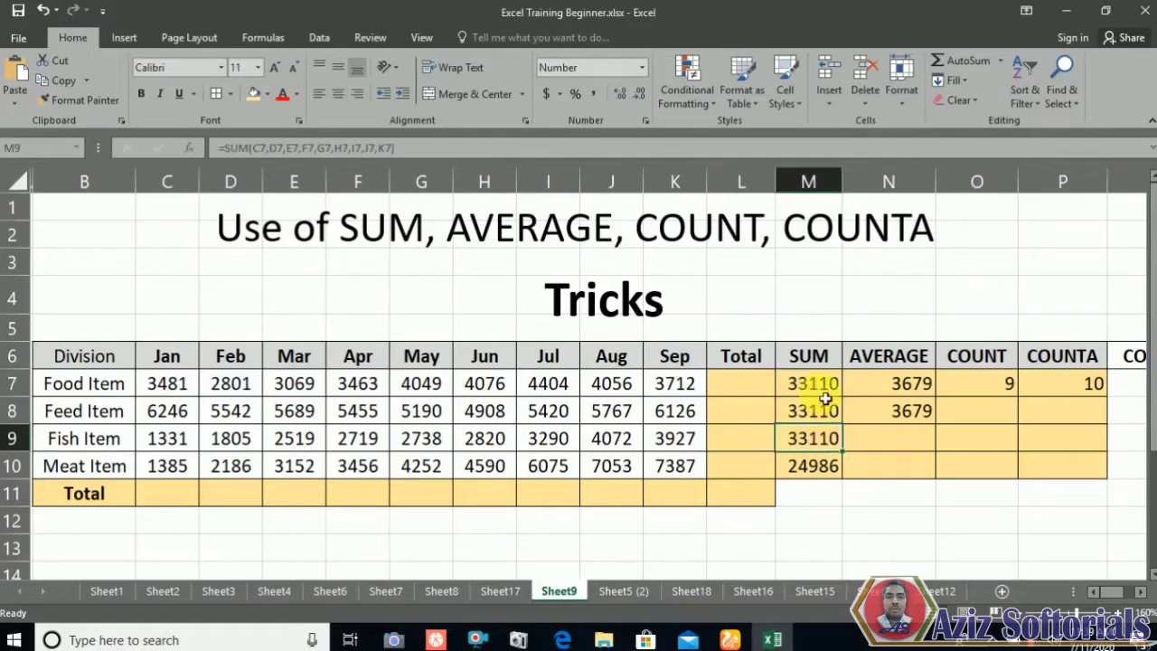
left_click_drag(746, 383, 748, 495)
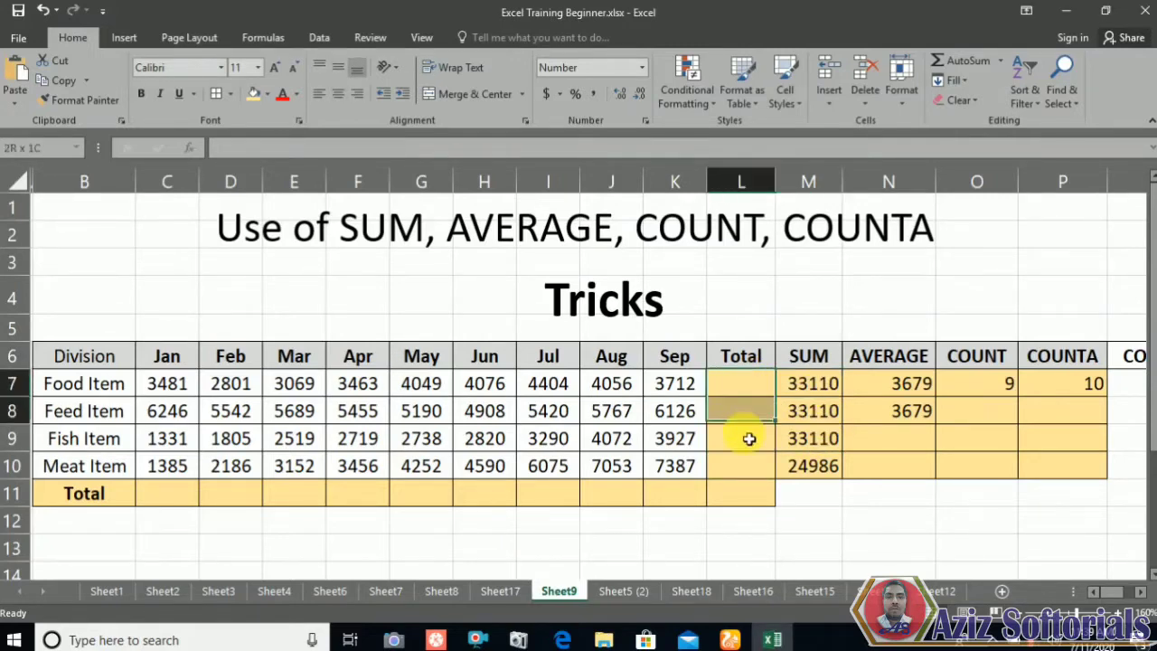
left_click_drag(167, 492, 731, 503)
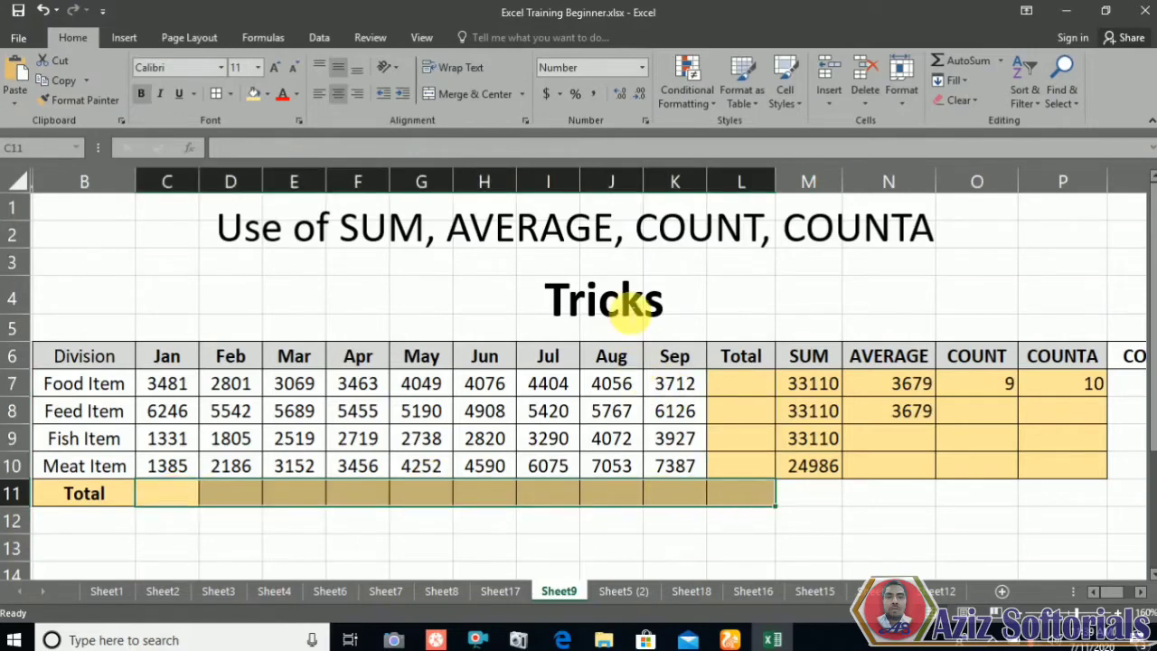
left_click(635, 309)
left_click(553, 492)
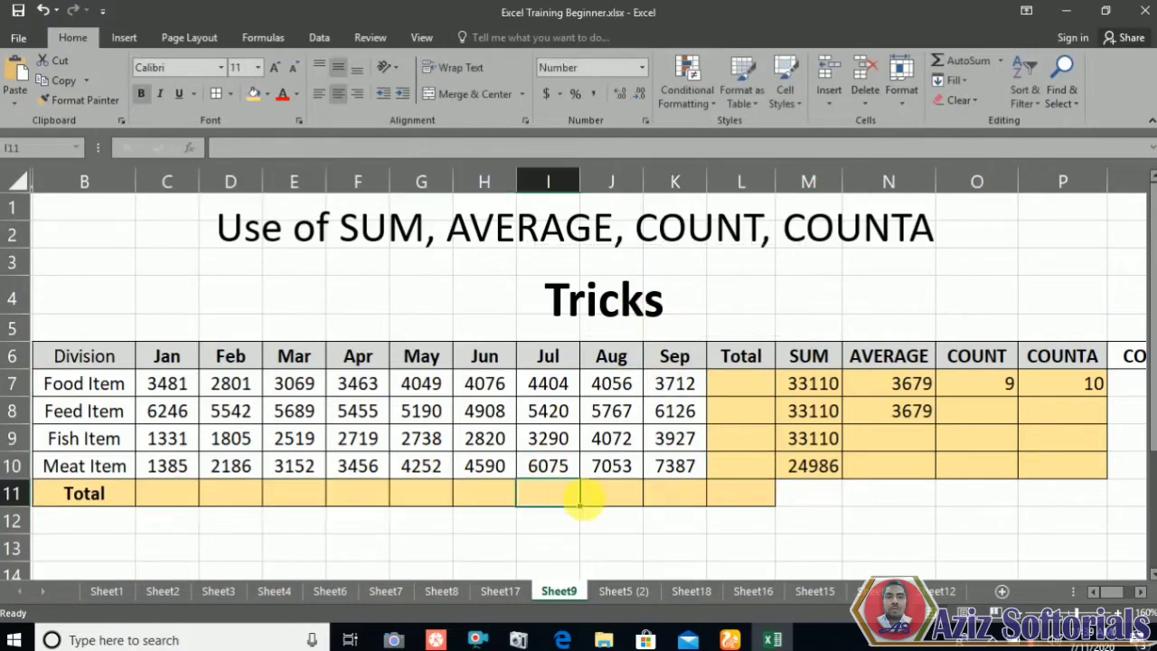
Step: Review M7's SUM formula via Alt+= and recommit it unchanged
left_click(743, 407)
left_click(754, 488)
left_click(814, 387)
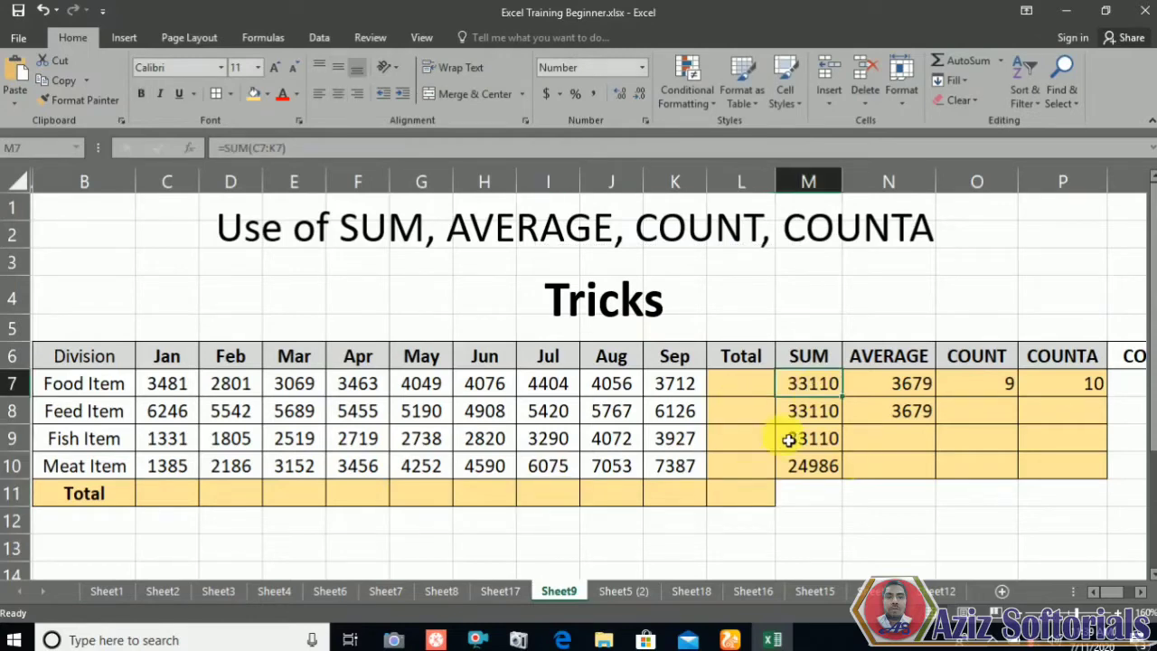
double_click(813, 386)
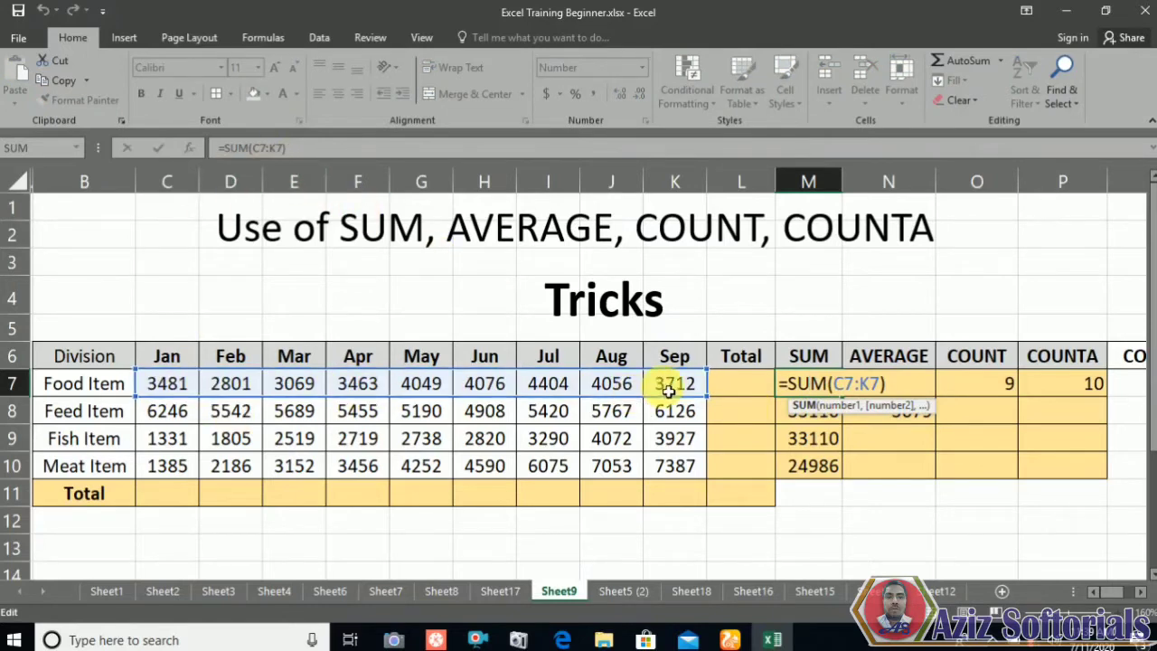
left_click(820, 450)
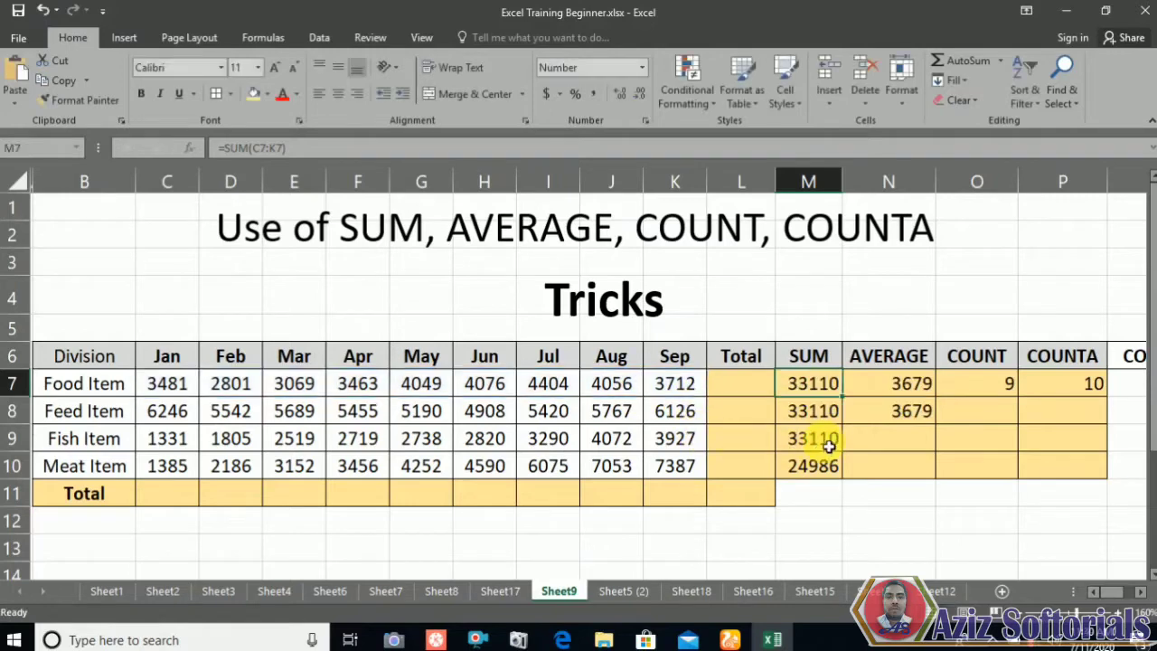
left_click(823, 386)
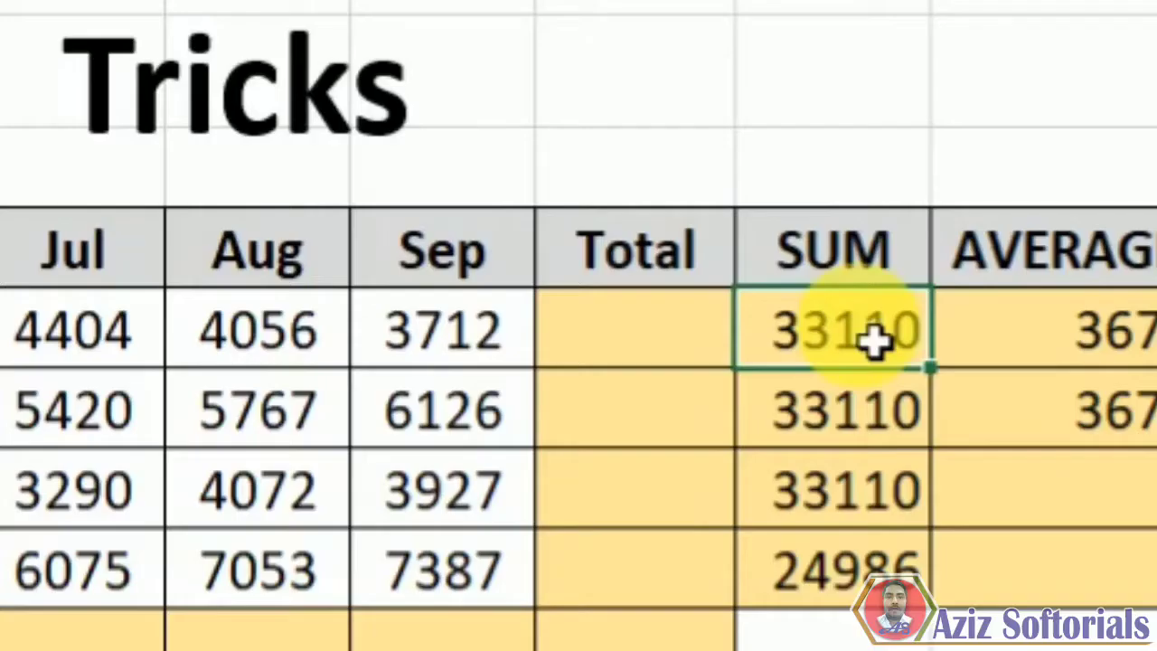
key("alt+equal")
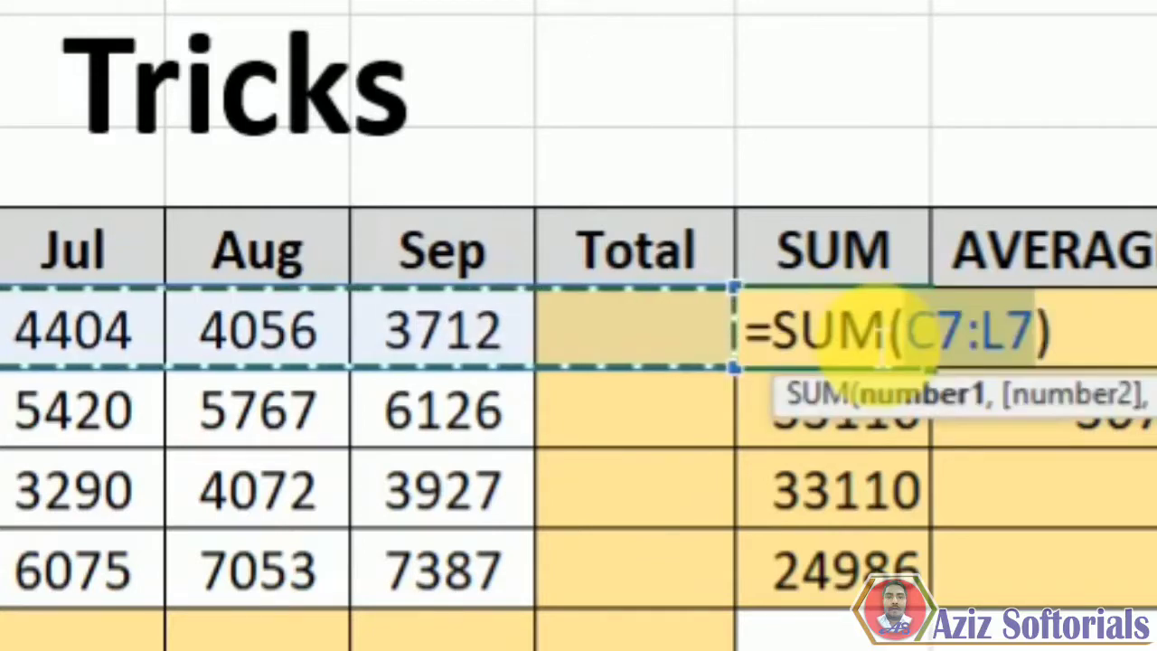
key("Return")
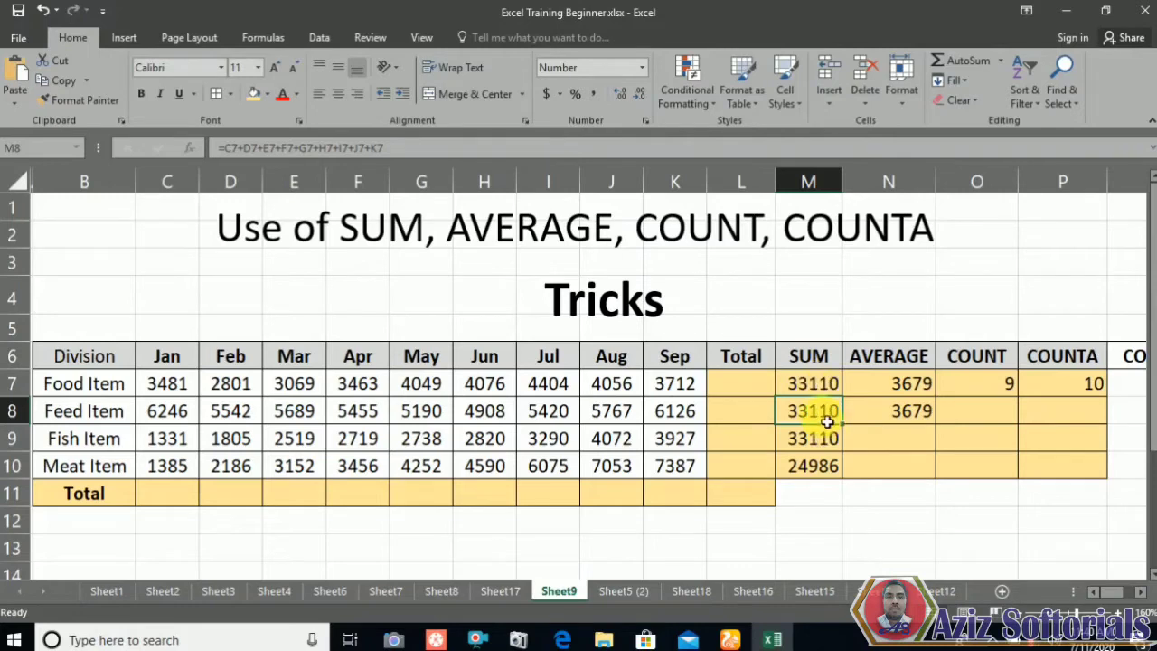
Step: Retype M8 as =C7+D7+E7+F7+G7+H7+I7+J7+K7, adding the Jan–Sep values to 33110
double_click(817, 411)
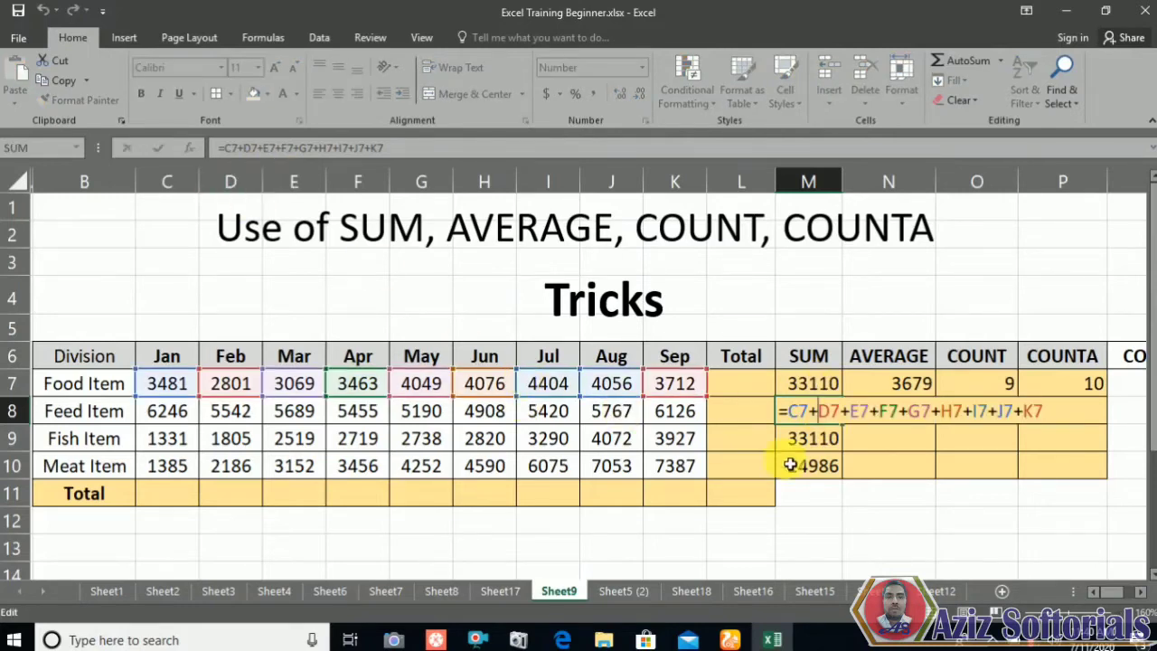
key("Escape")
type("=C7")
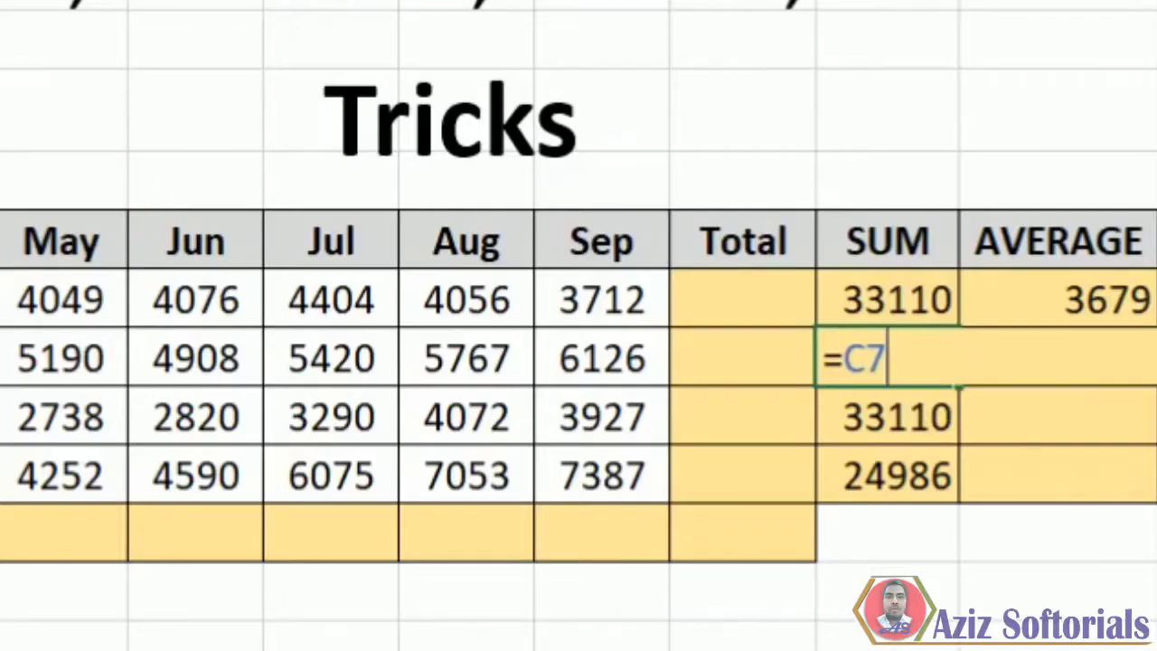
type("+D7+E7")
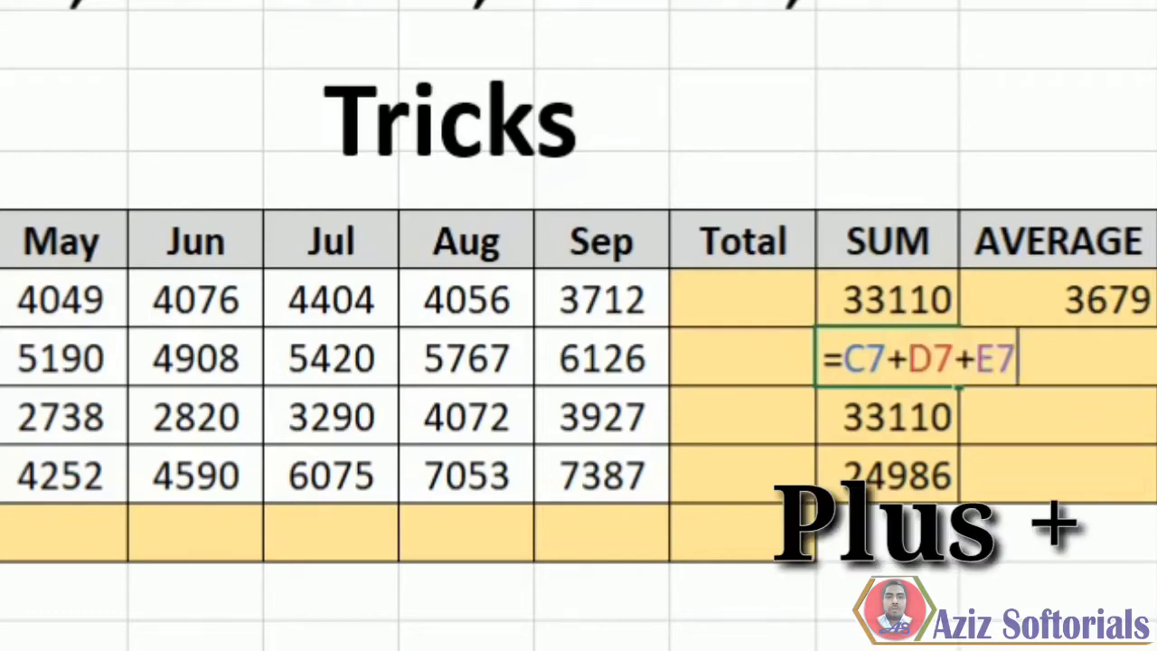
type("+F7+")
left_click(90, 303)
type("+")
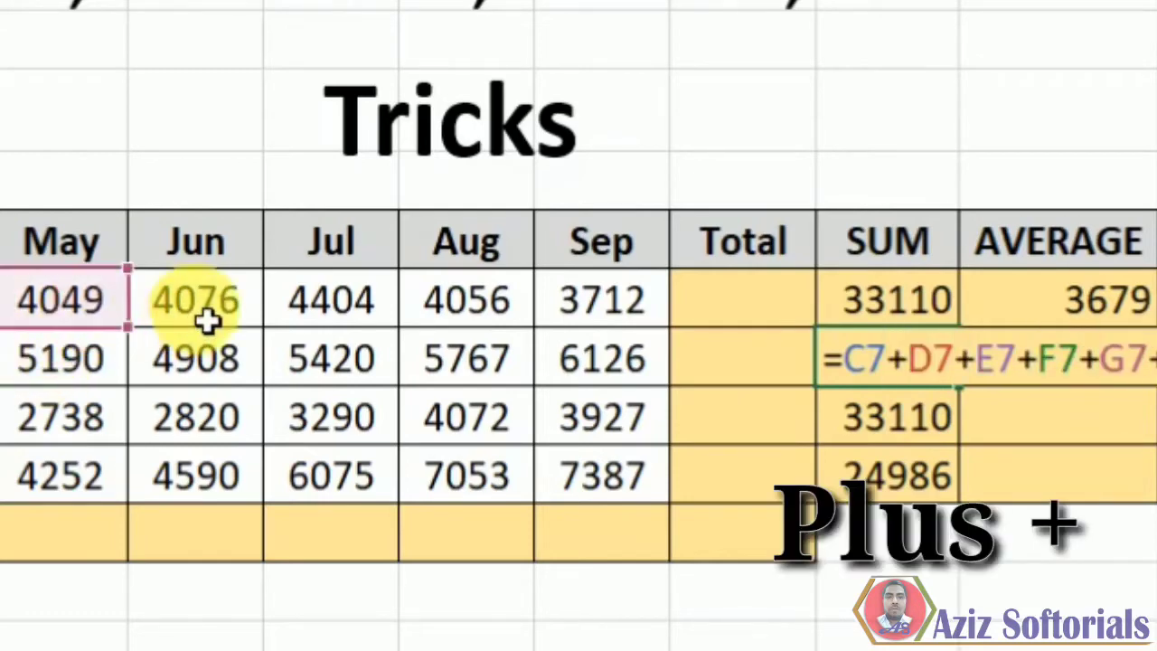
left_click(204, 317)
type("+")
left_click(336, 308)
type("+")
left_click(470, 302)
type("+")
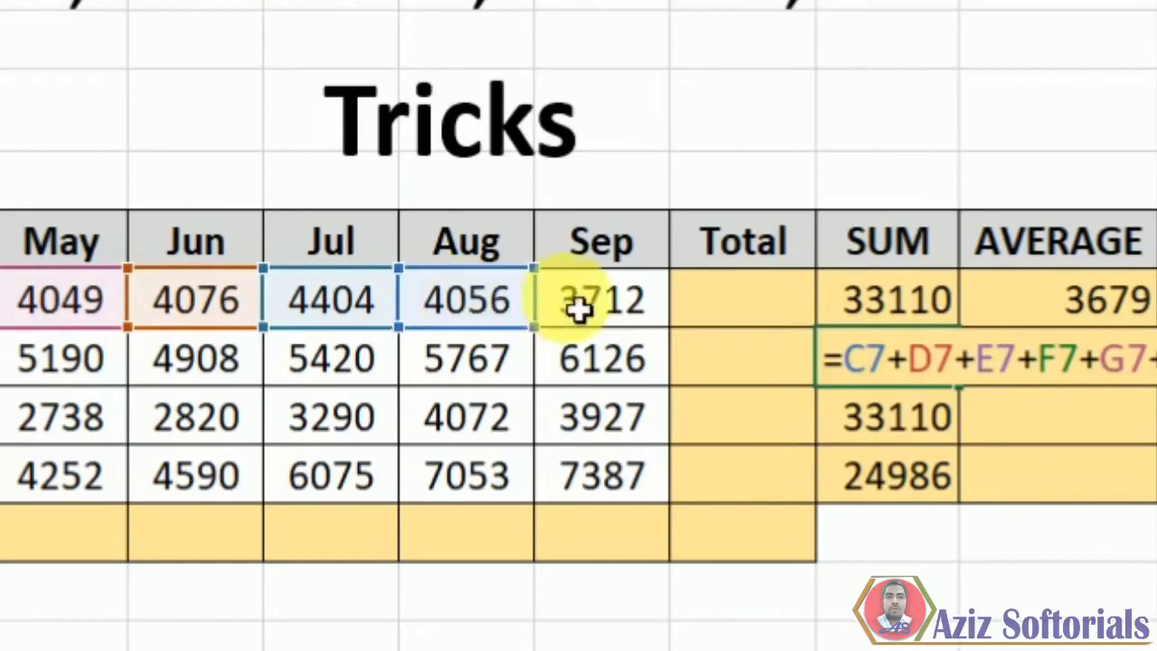
left_click(602, 304)
key("Return")
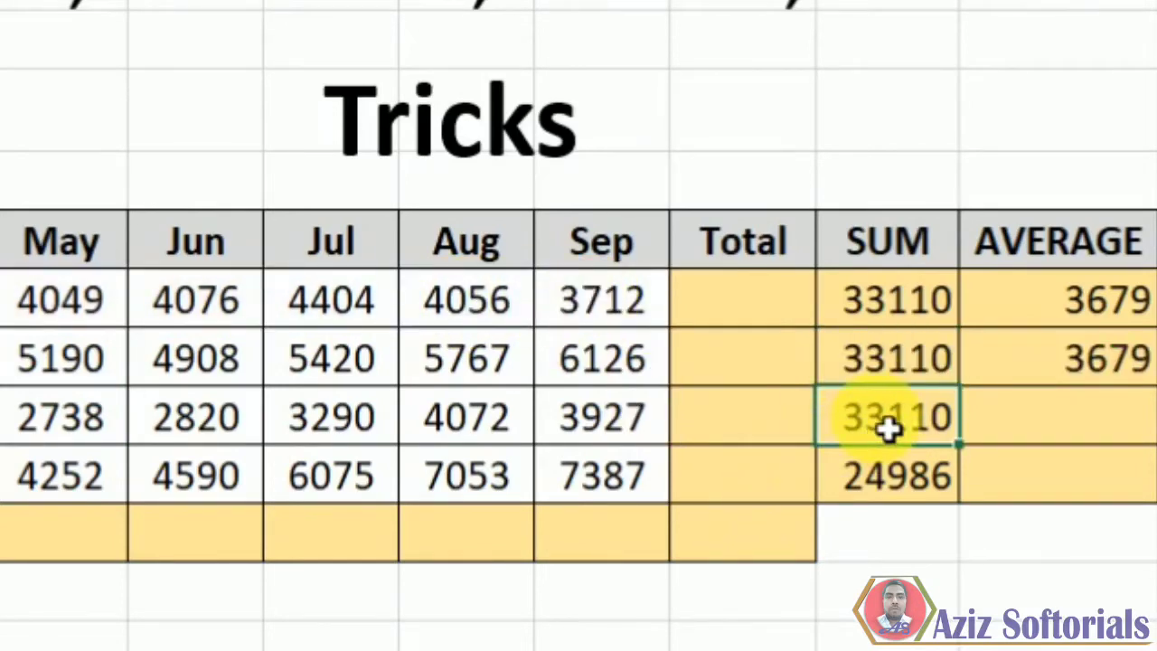
type("=")
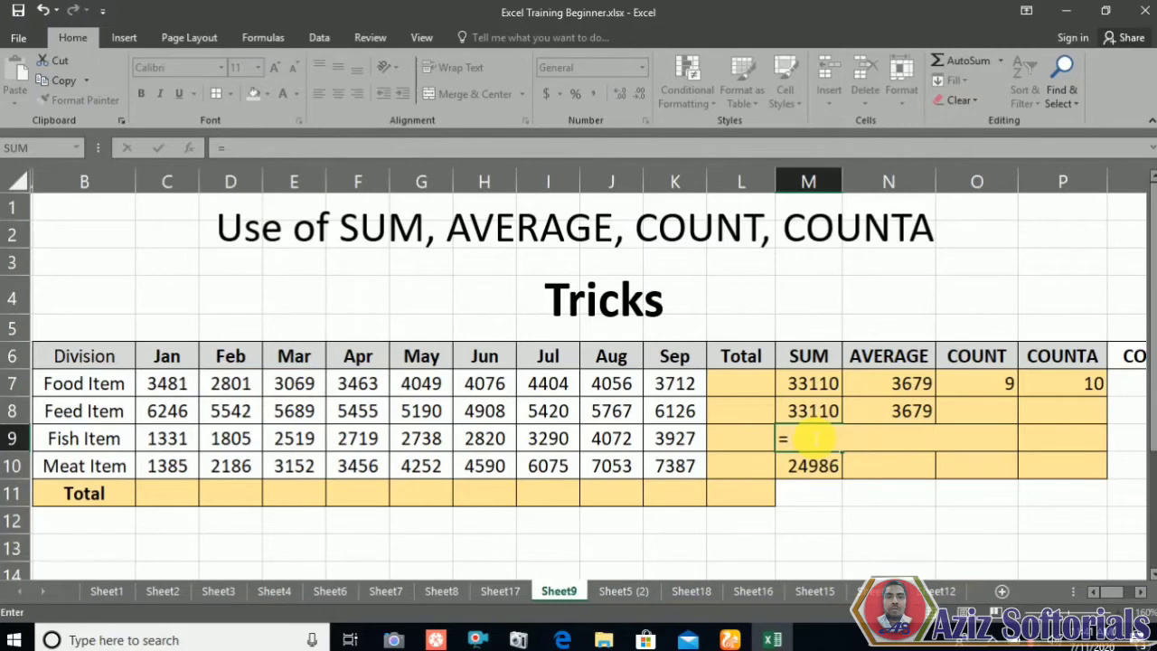
type("sum")
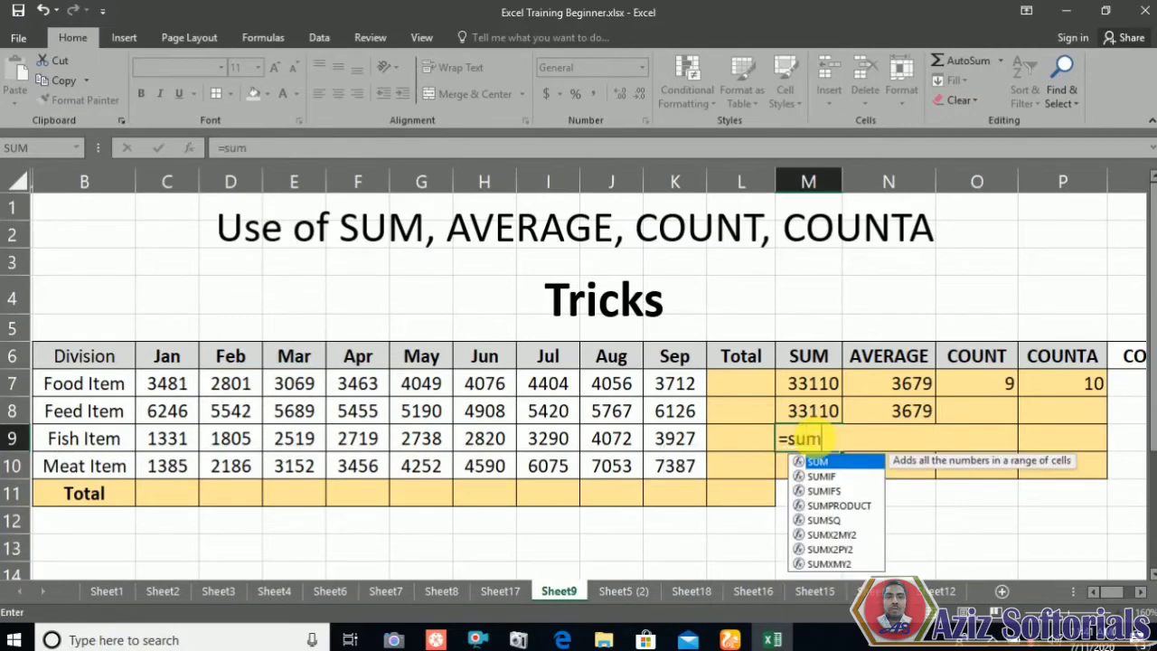
type("(")
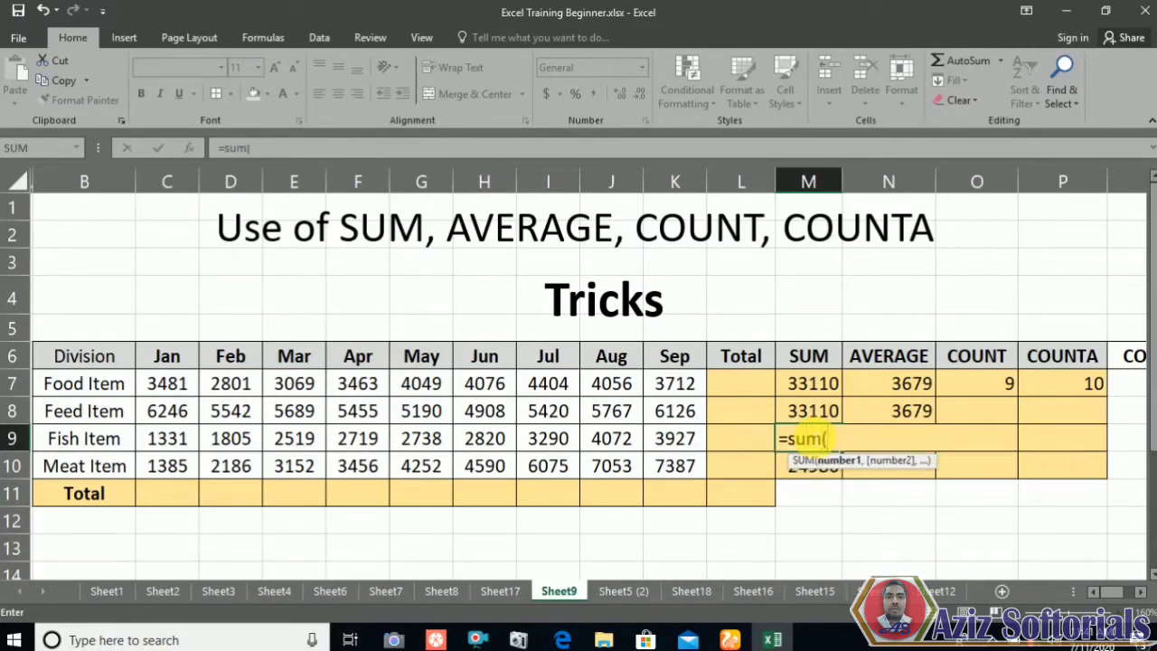
Step: Enter =SUM(C7,D7,E7,F7,G7,H7,I7,J7,K7) in M9, each month a separate argument, giving 33110
left_click(183, 389)
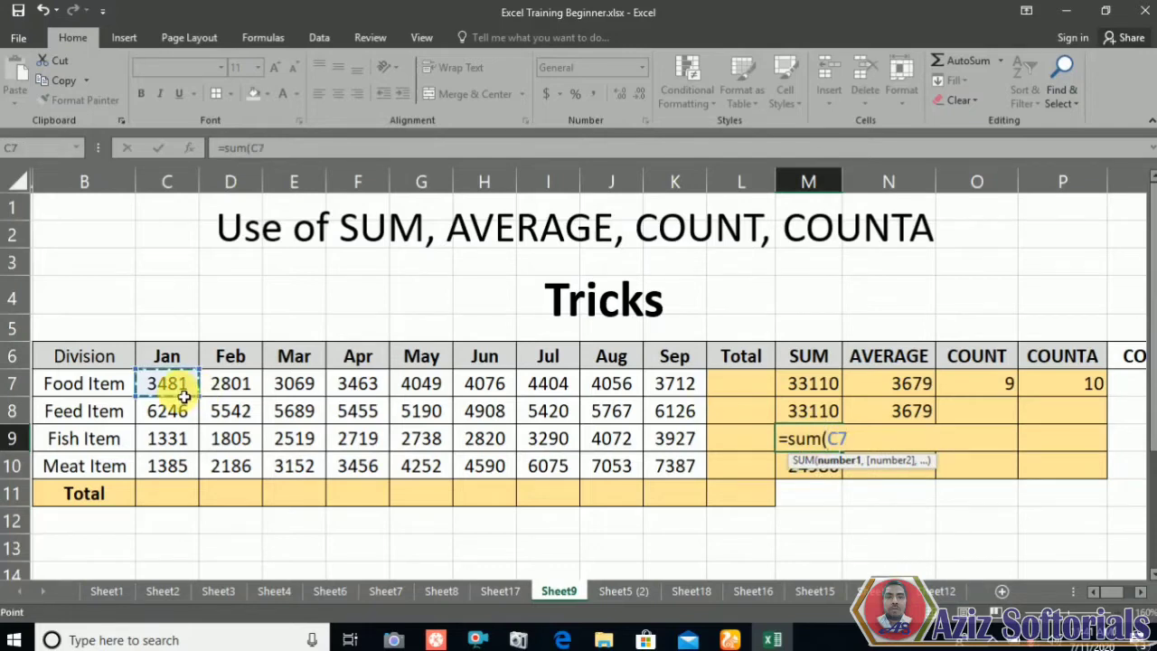
type(",")
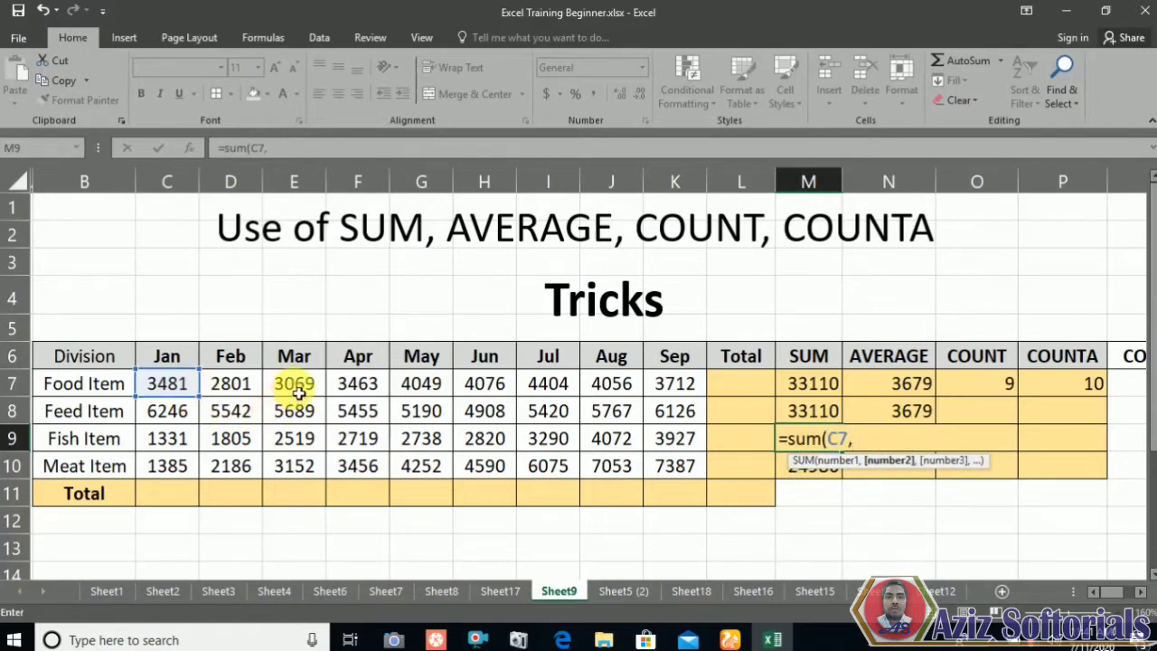
left_click(249, 386)
type(",")
left_click(289, 396)
type(",")
left_click(362, 390)
type(",")
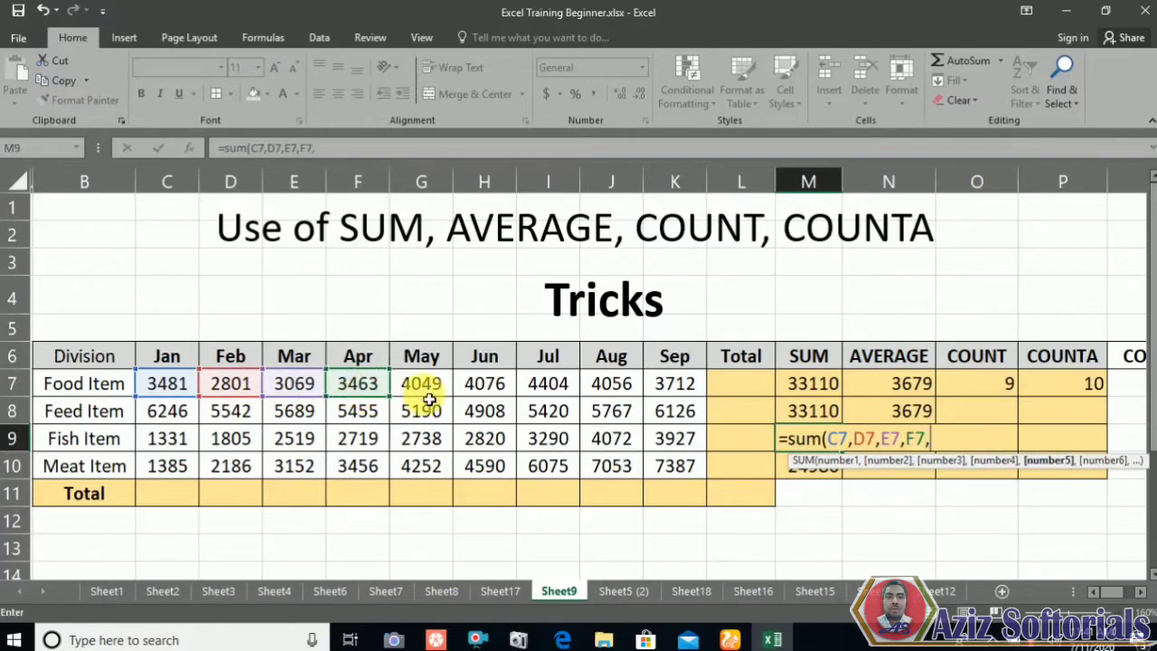
left_click(425, 387)
type(",")
left_click(488, 383)
type(",")
left_click(548, 383)
type(",")
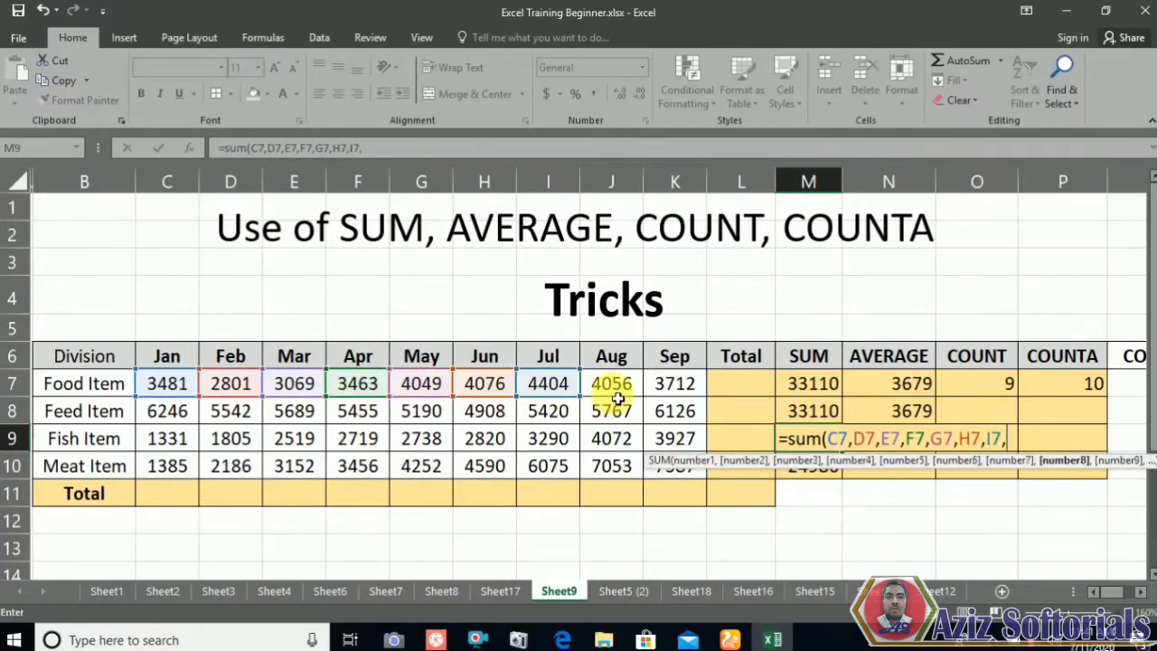
left_click(614, 391)
type(",")
left_click(673, 388)
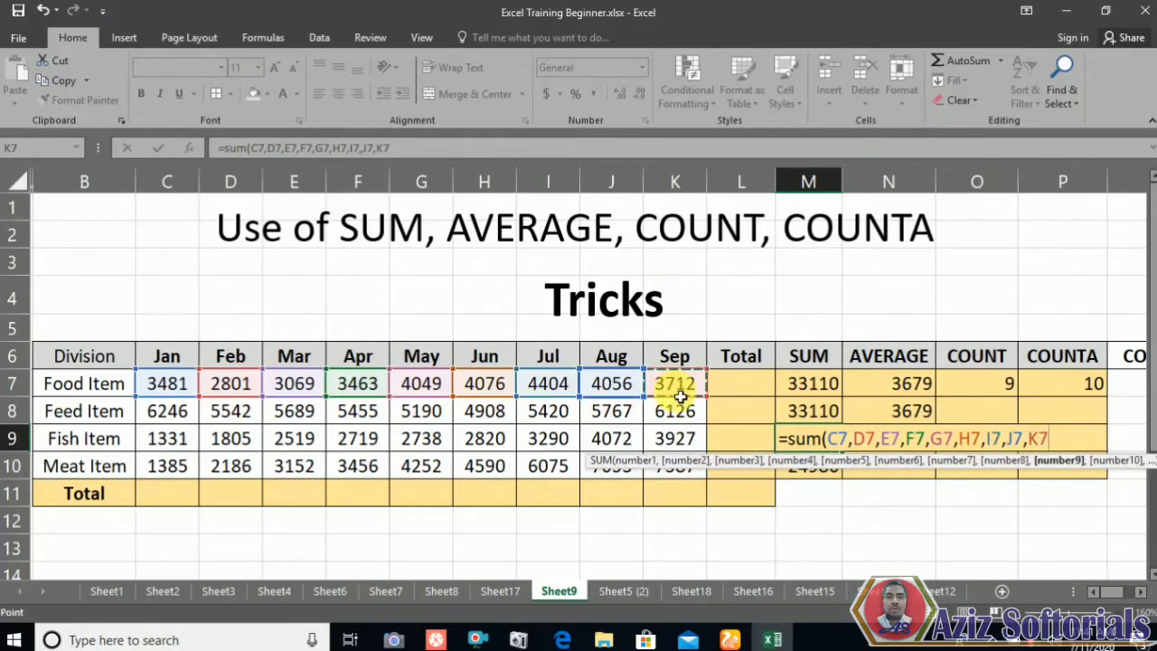
key("Return")
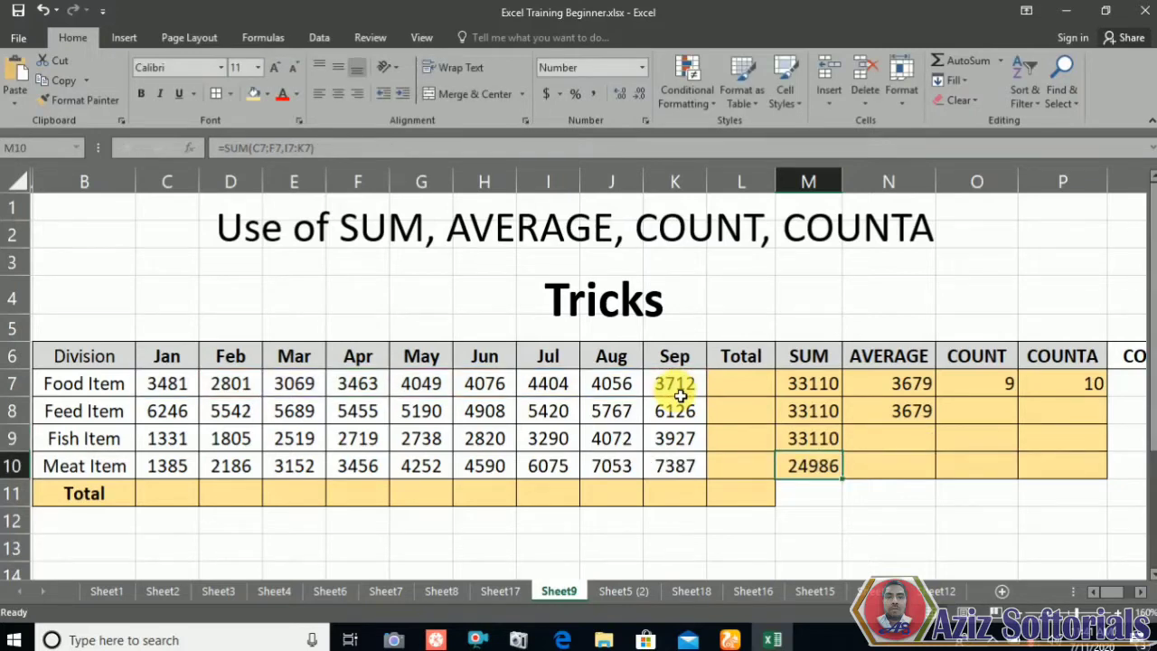
Step: AutoSum M10 as =SUM(C7:F7,I7:K7), skipping May and Jun for 24986, and recheck its ranges
key("F2")
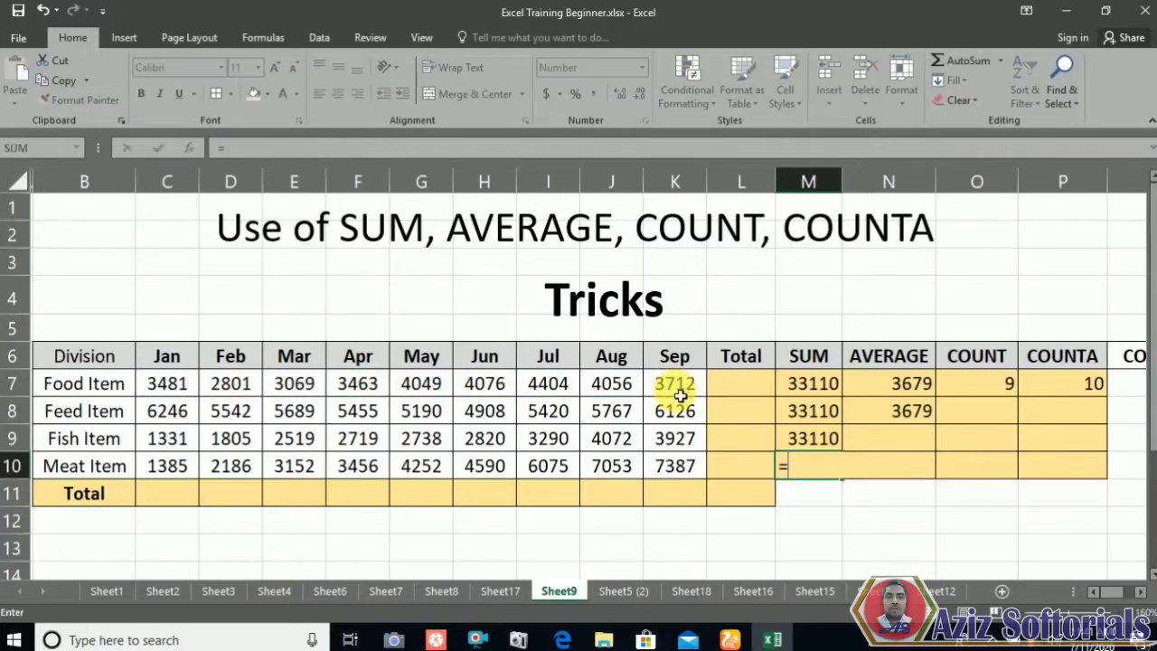
key("Escape")
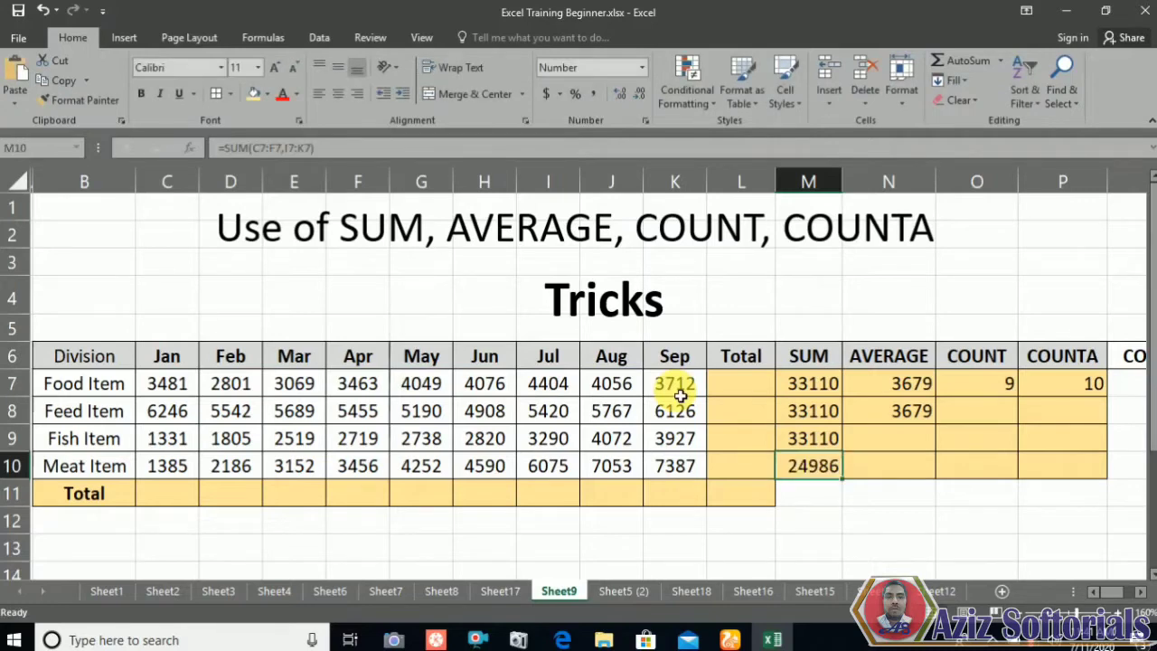
key("alt+equal")
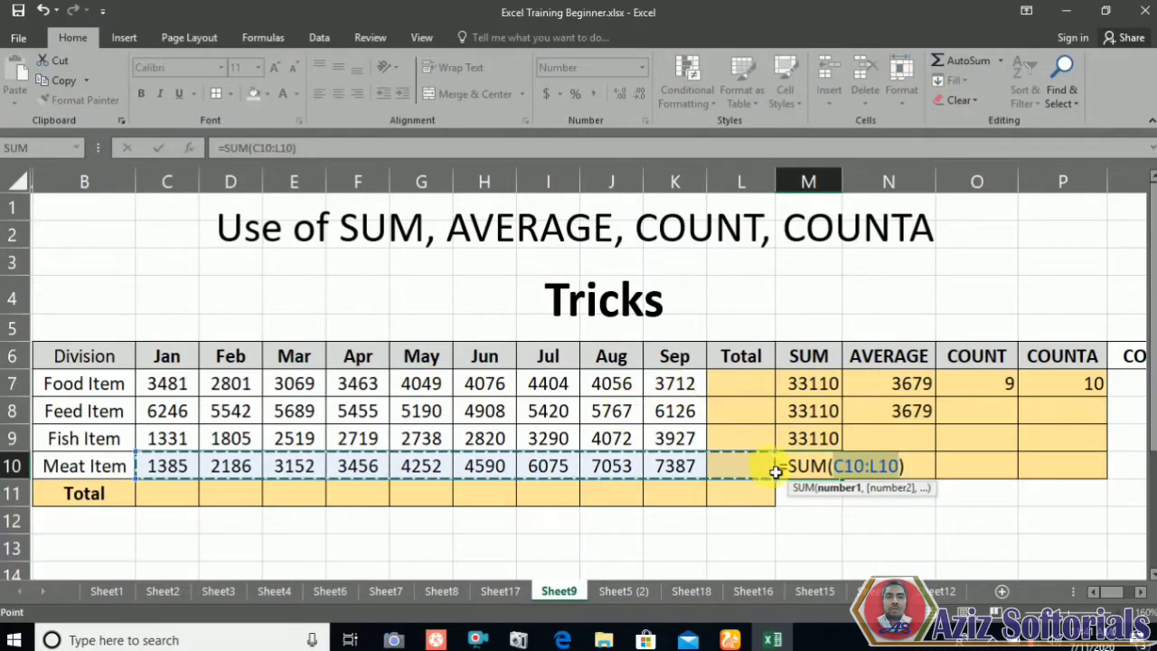
left_click_drag(168, 383, 366, 383)
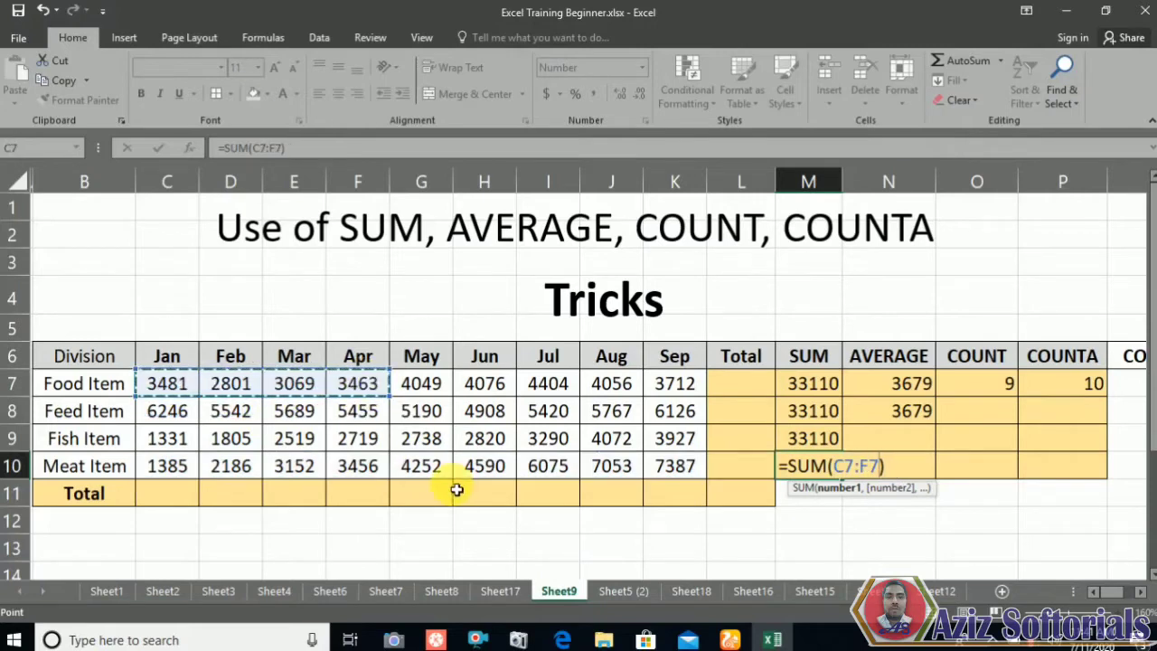
type(",")
left_click(560, 386)
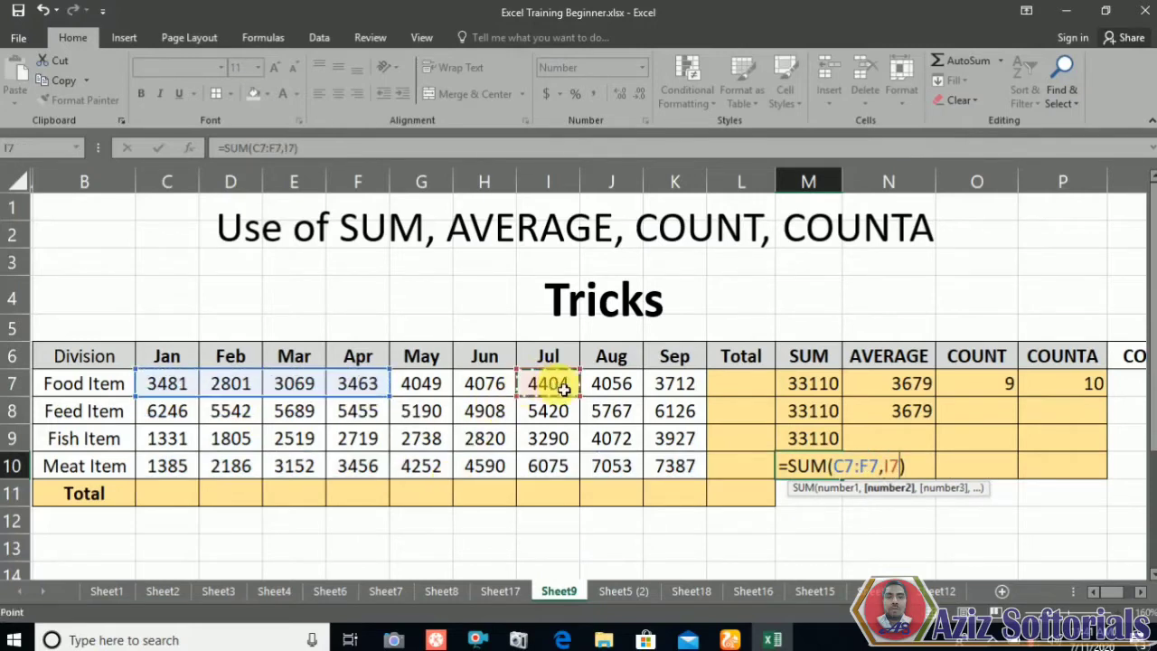
left_click_drag(562, 387, 674, 385)
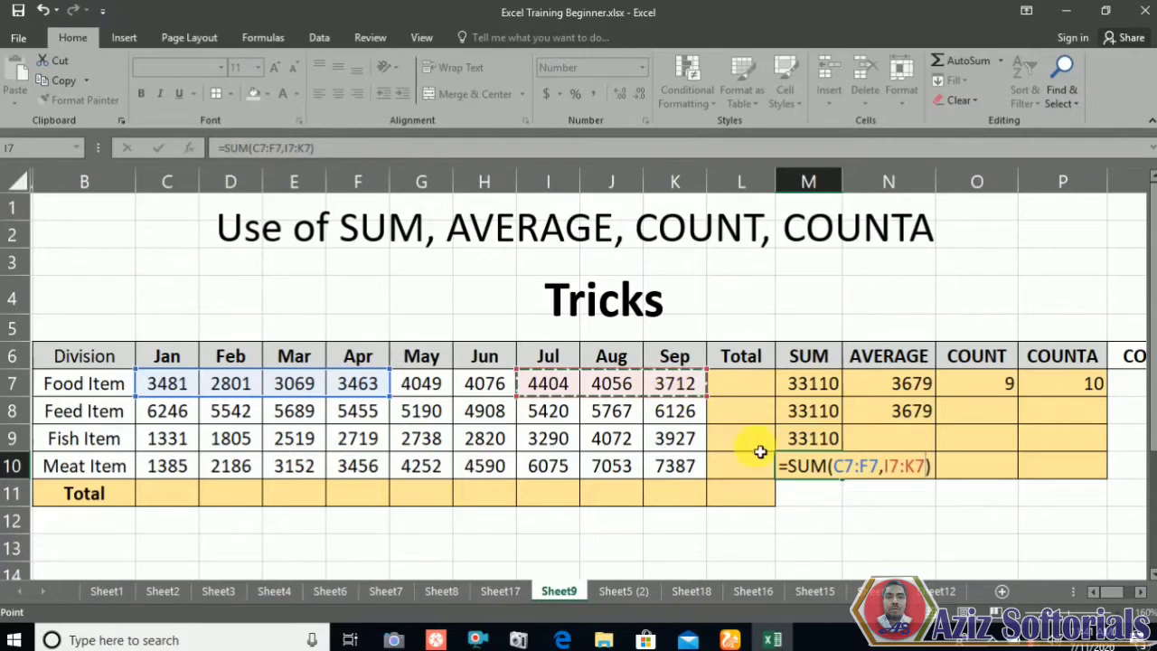
key("Return")
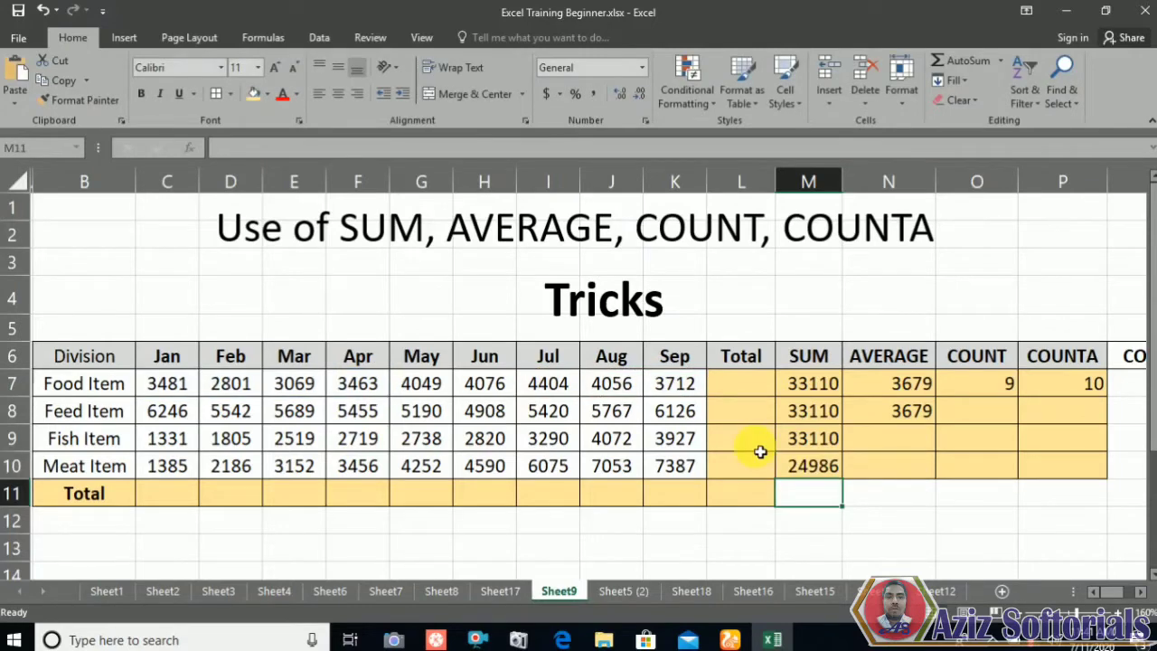
double_click(795, 465)
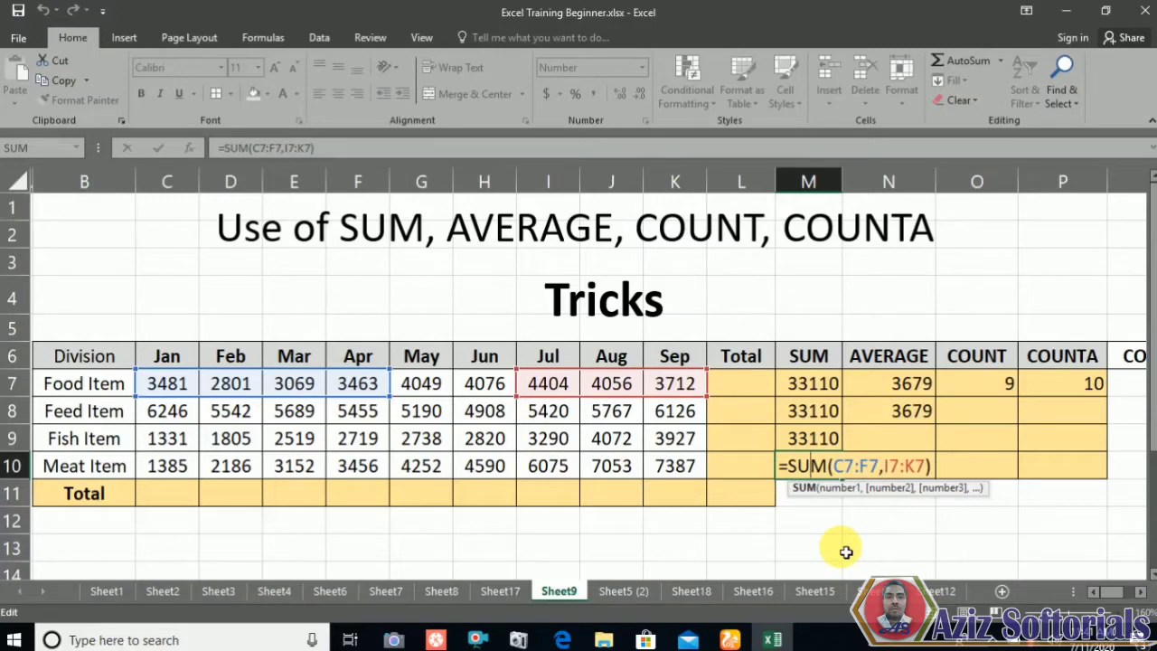
key("Return")
left_click(828, 390)
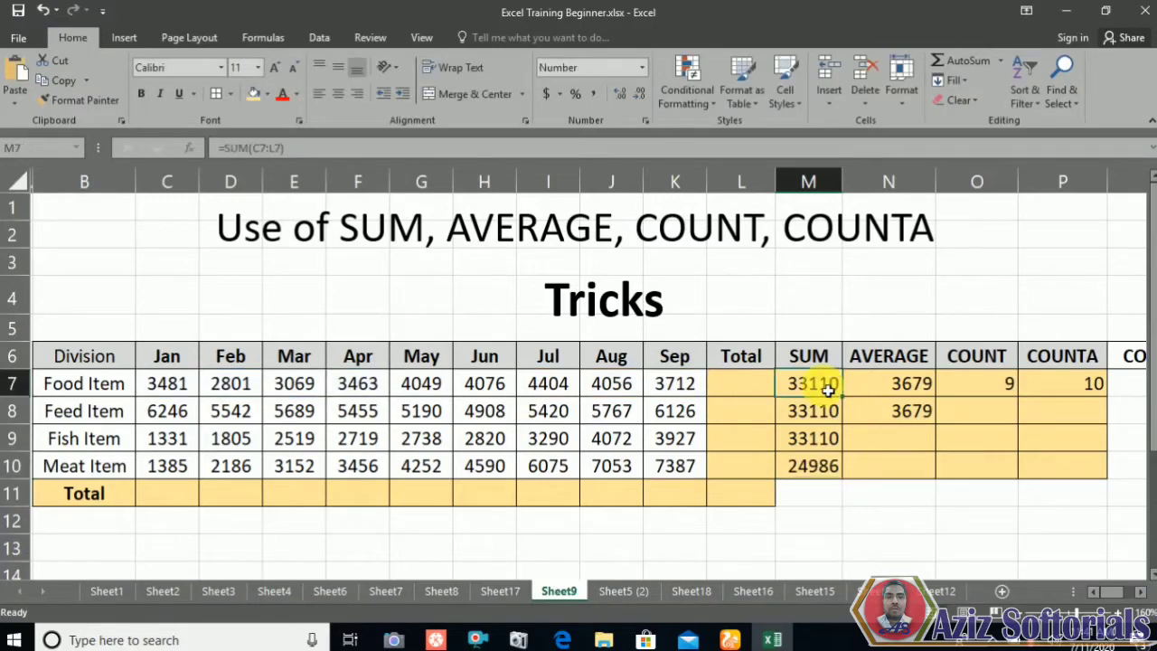
double_click(818, 387)
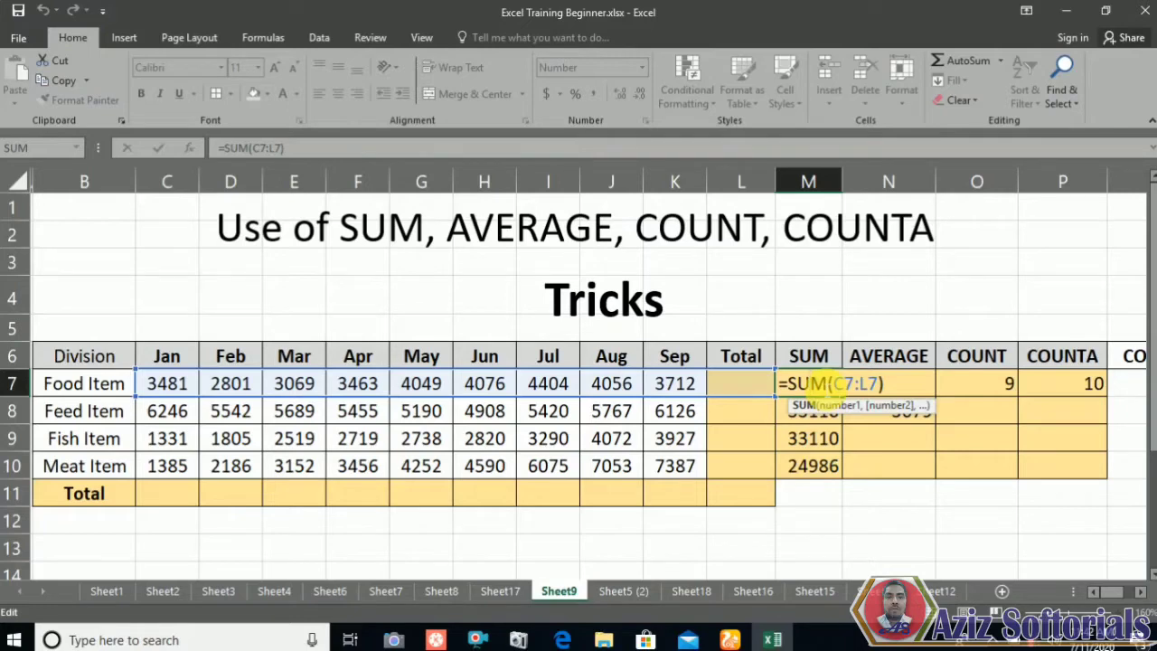
key("Return")
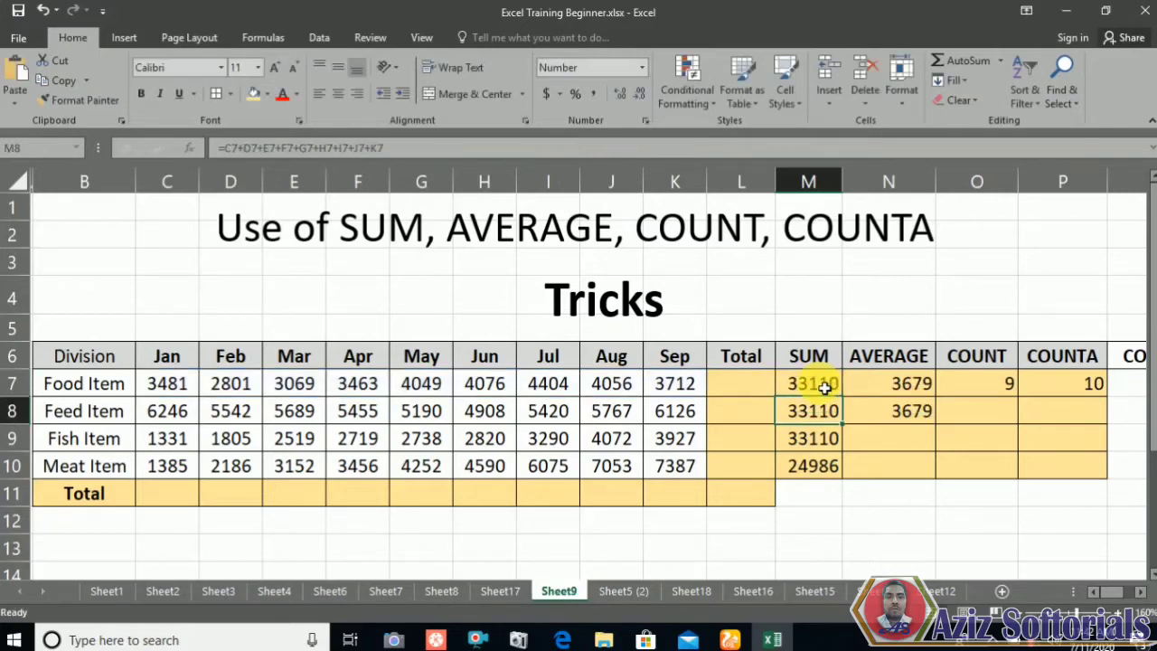
double_click(814, 413)
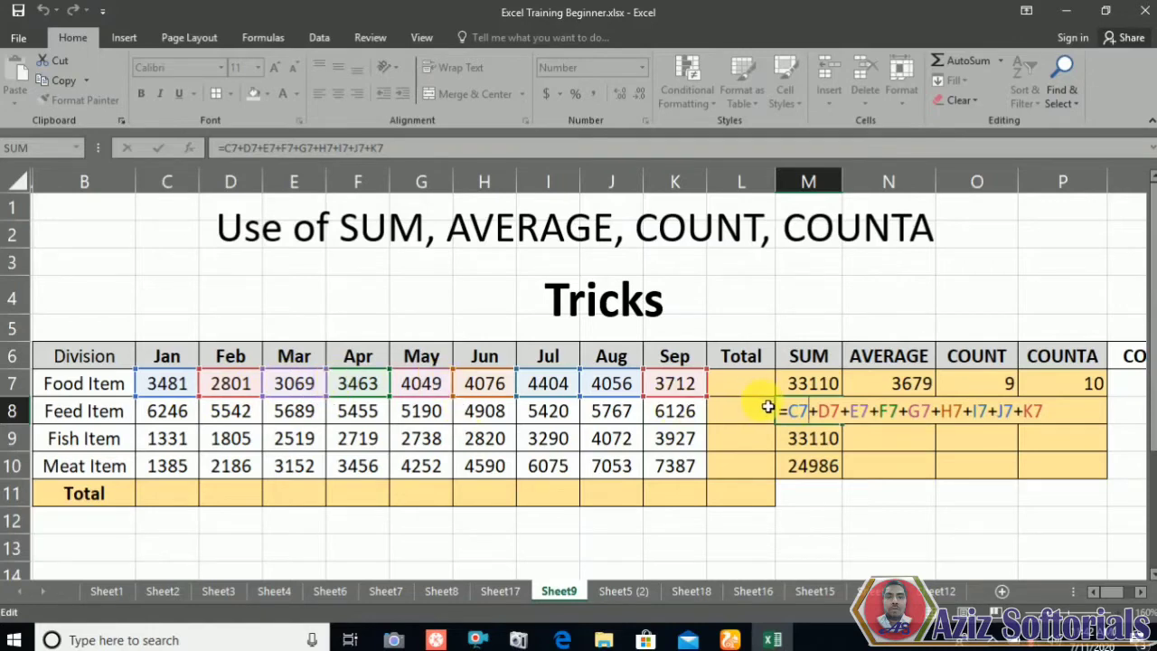
key("Return")
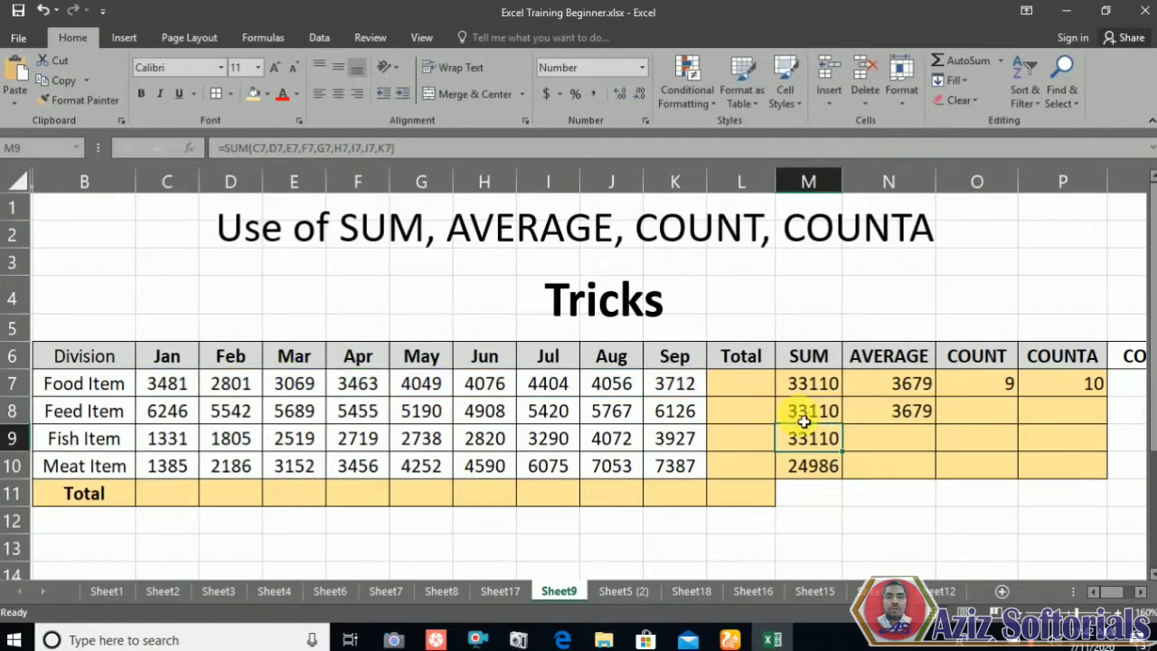
double_click(808, 439)
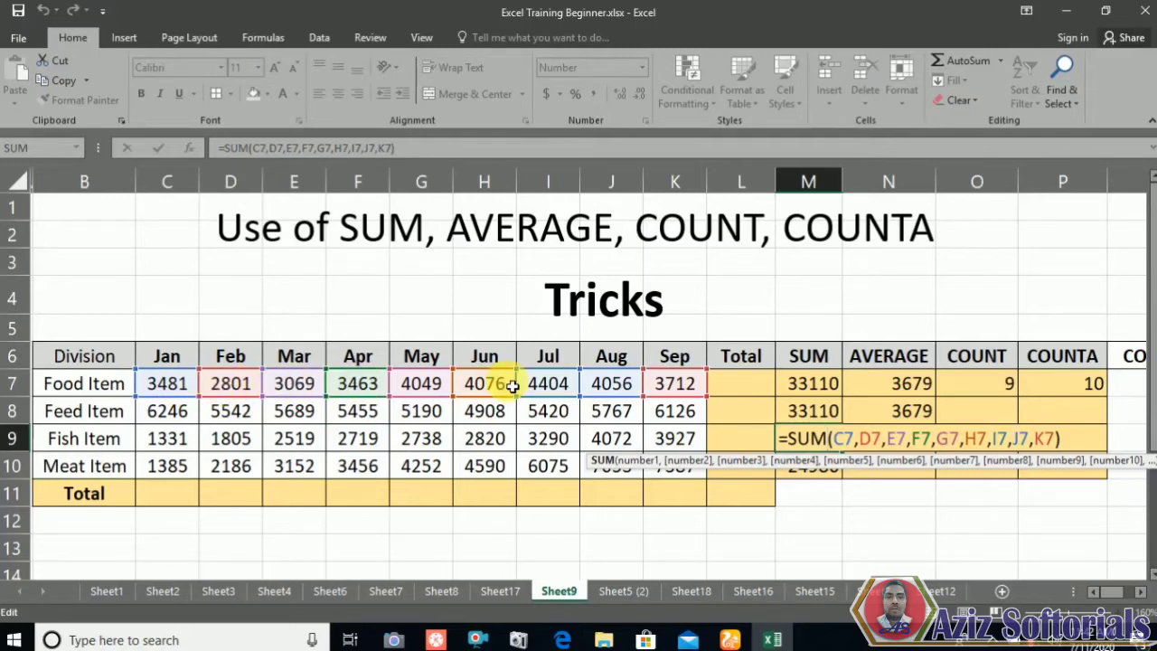
key("Return")
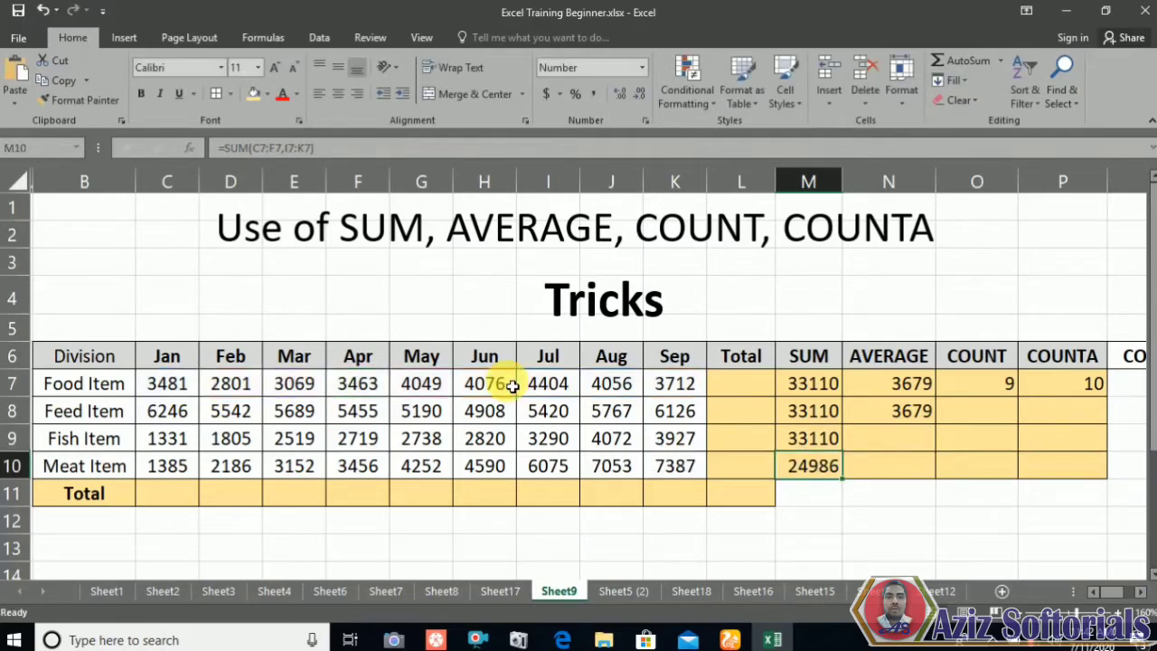
double_click(816, 467)
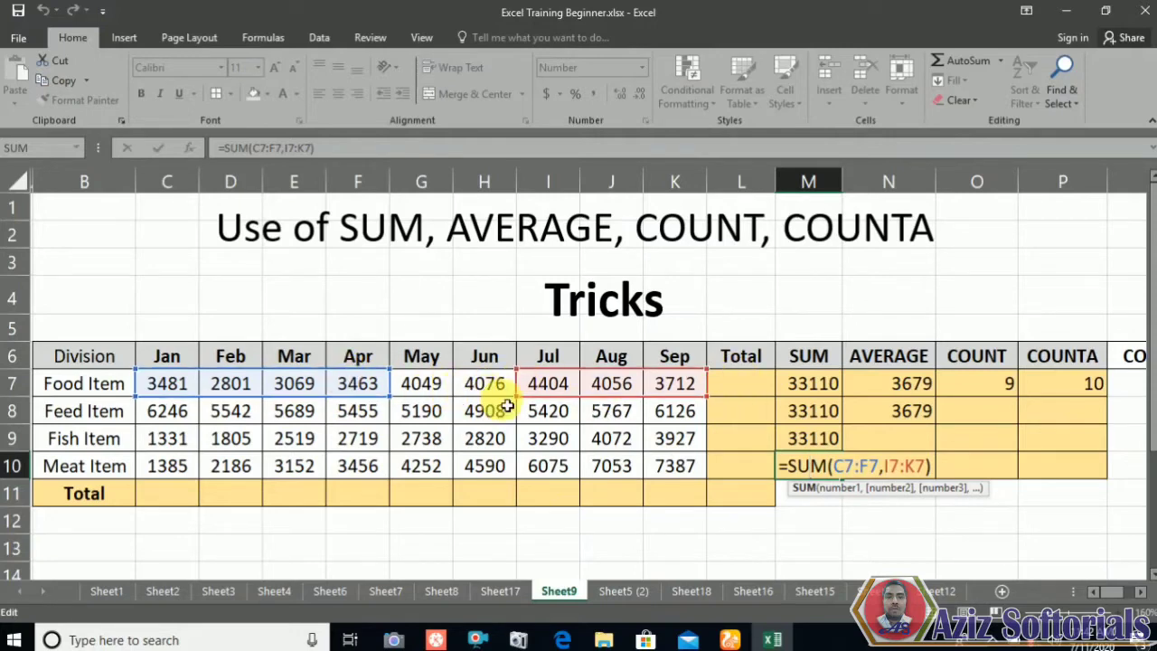
key("Return")
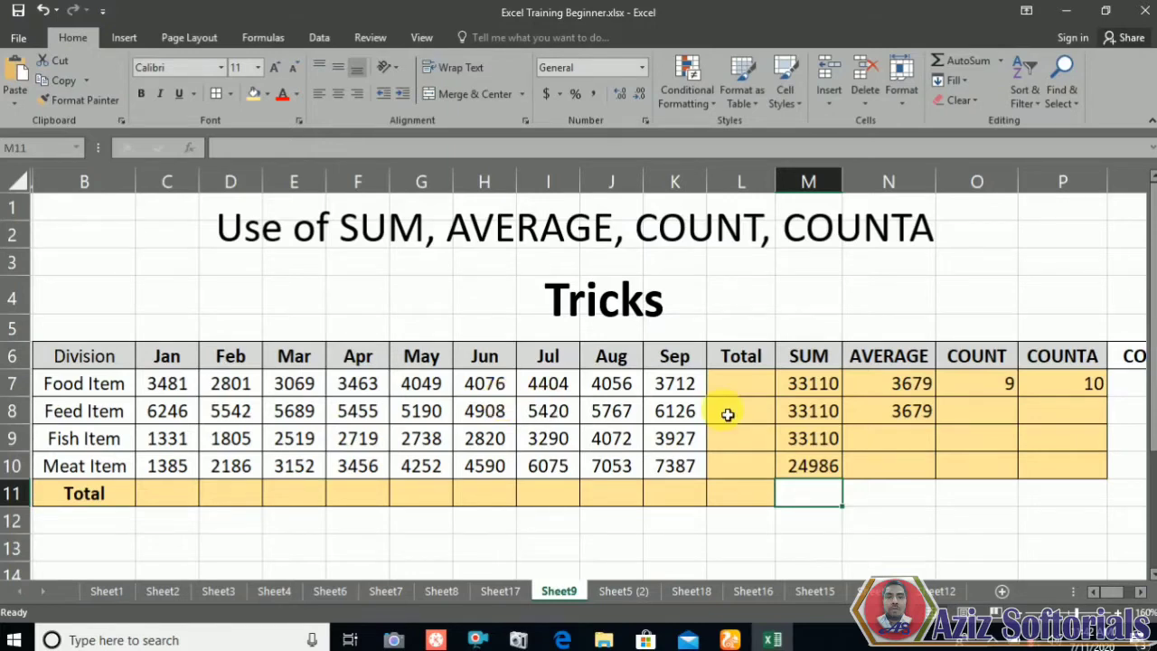
left_click(894, 387)
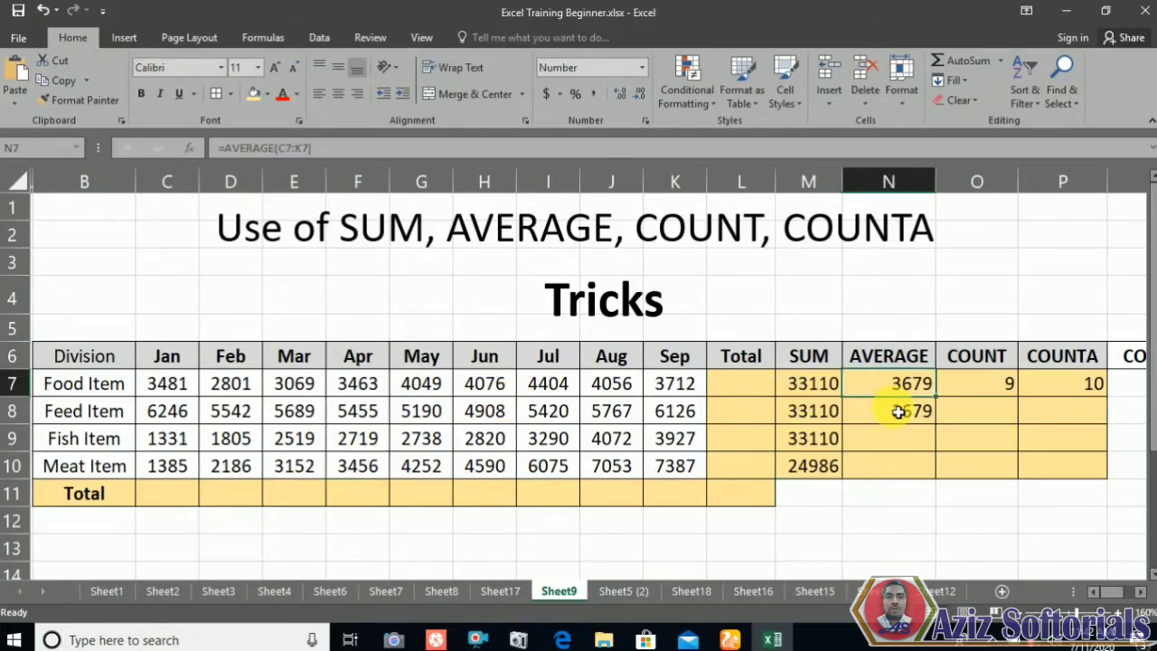
Step: Enter =AVERAGE(C7:K7) in N7 to show 3679, then verify the formula's range
type("=")
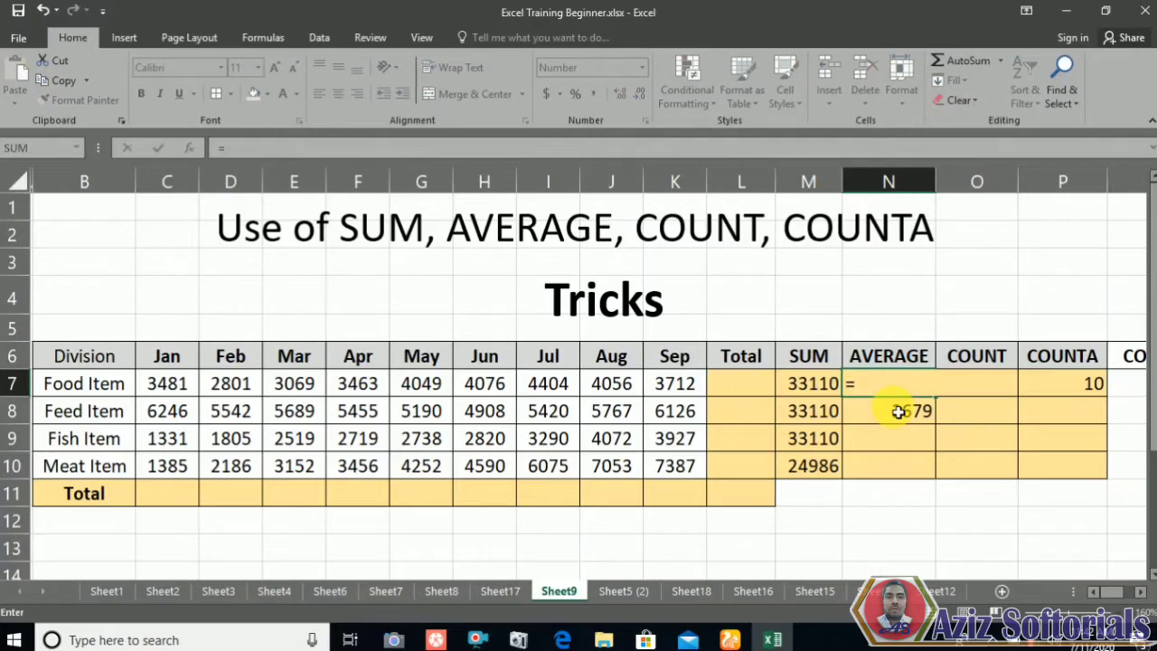
type("av")
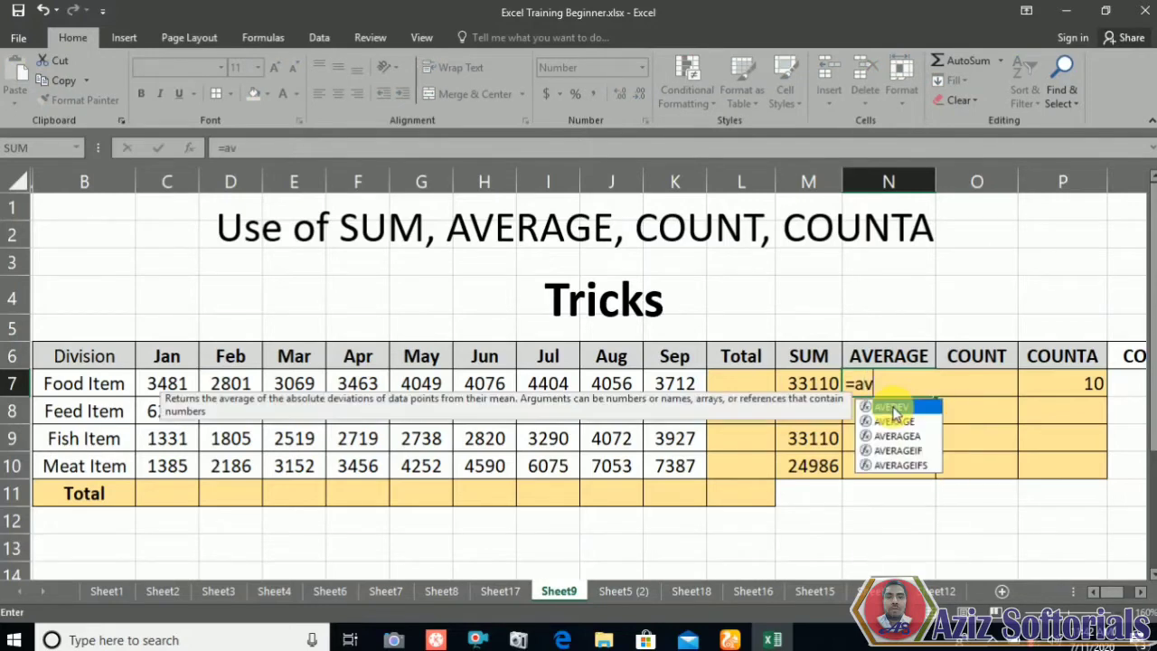
type("er")
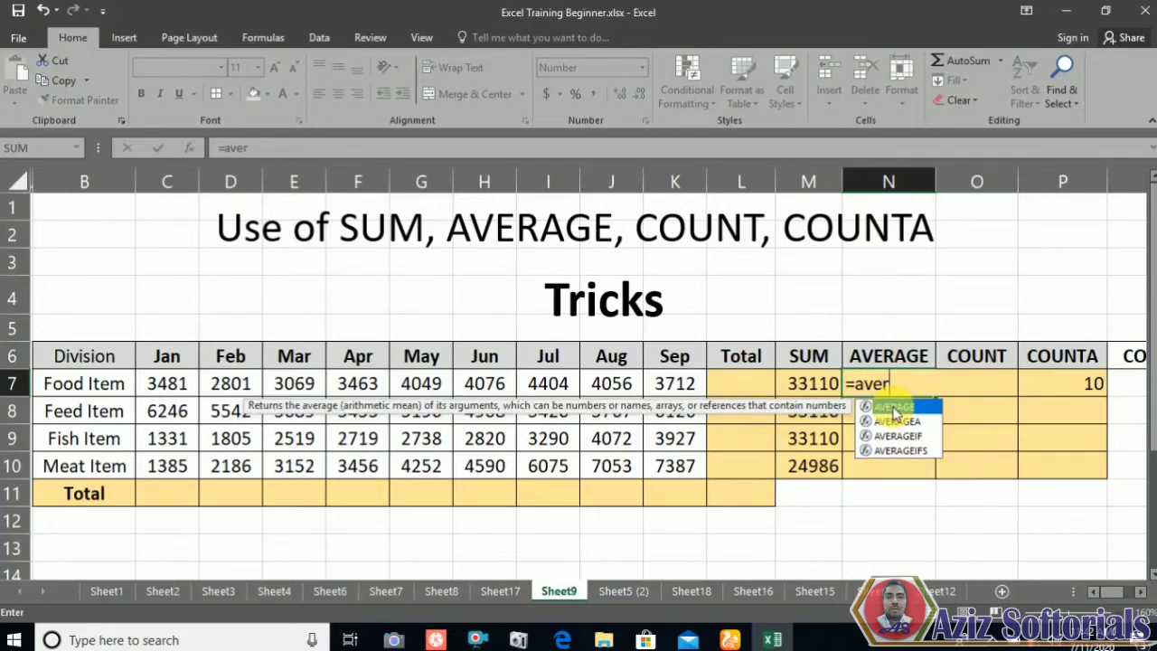
double_click(893, 408)
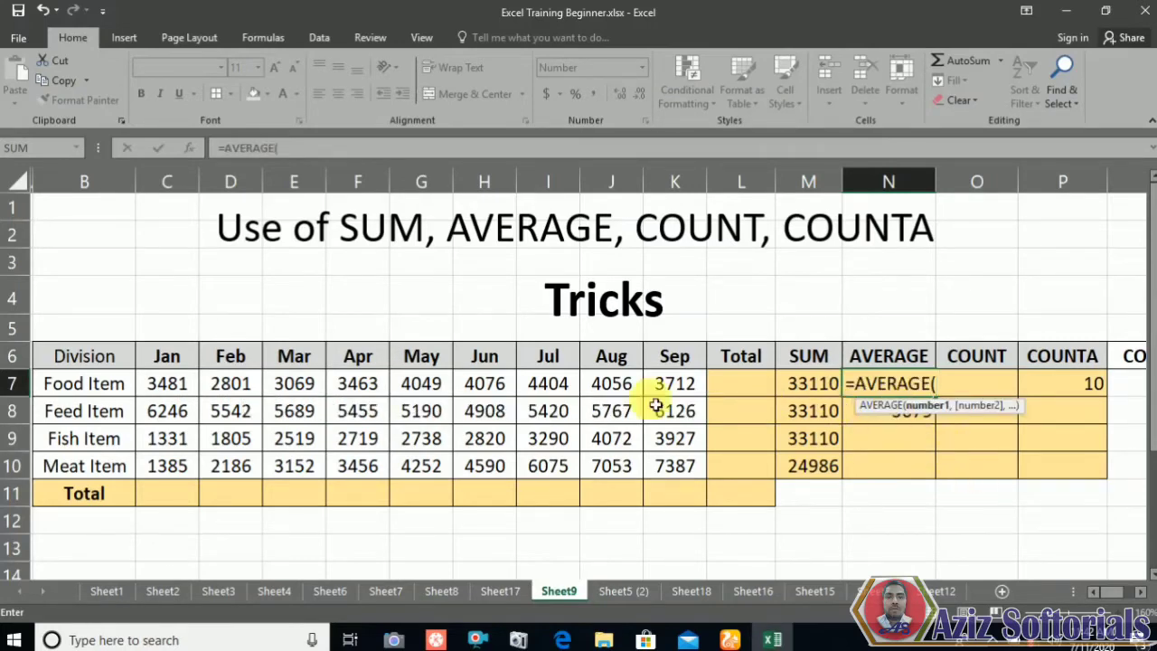
mouse_move(163, 383)
left_mouse_down()
mouse_move(298, 395)
mouse_move(676, 387)
left_mouse_up()
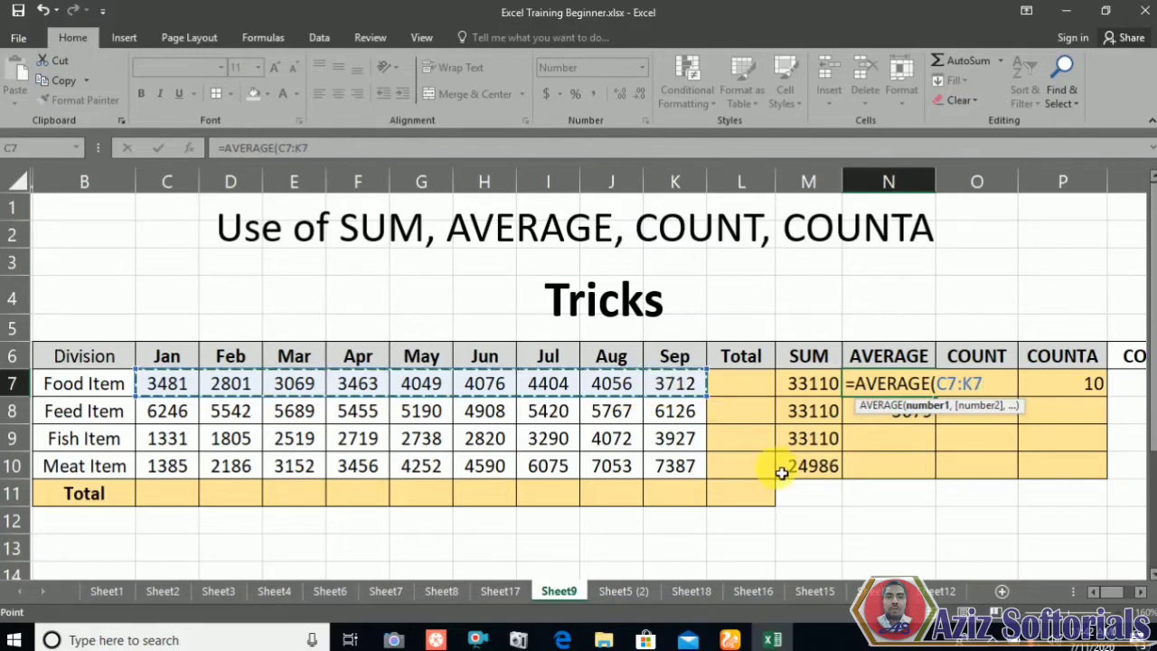
type(")")
key("Return")
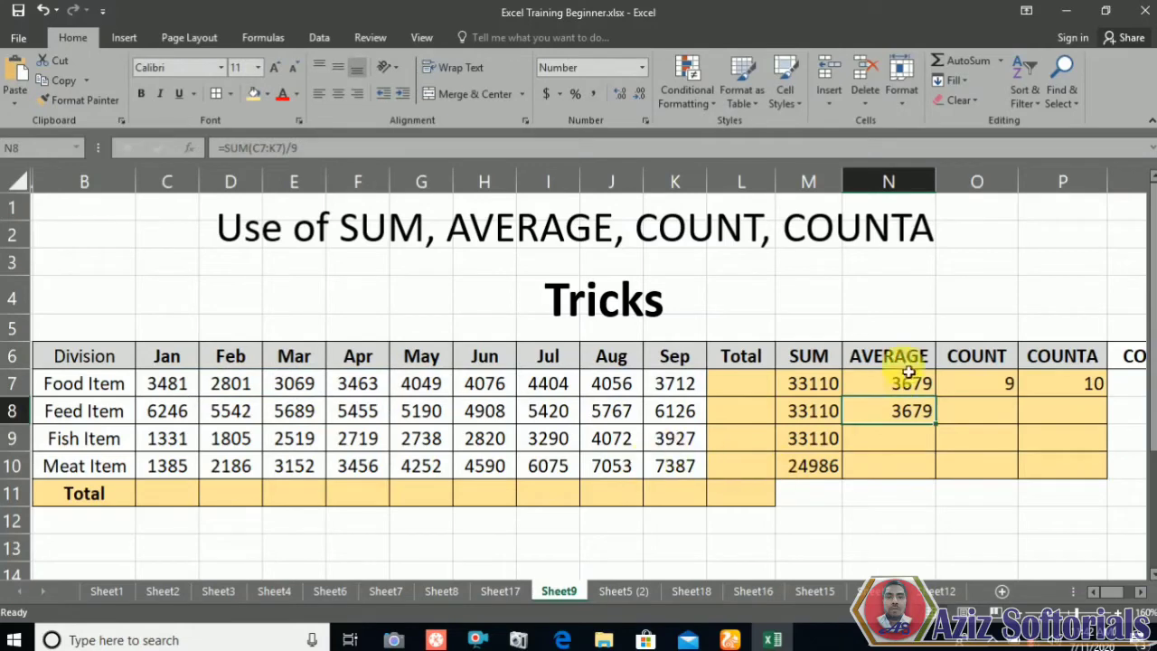
double_click(908, 384)
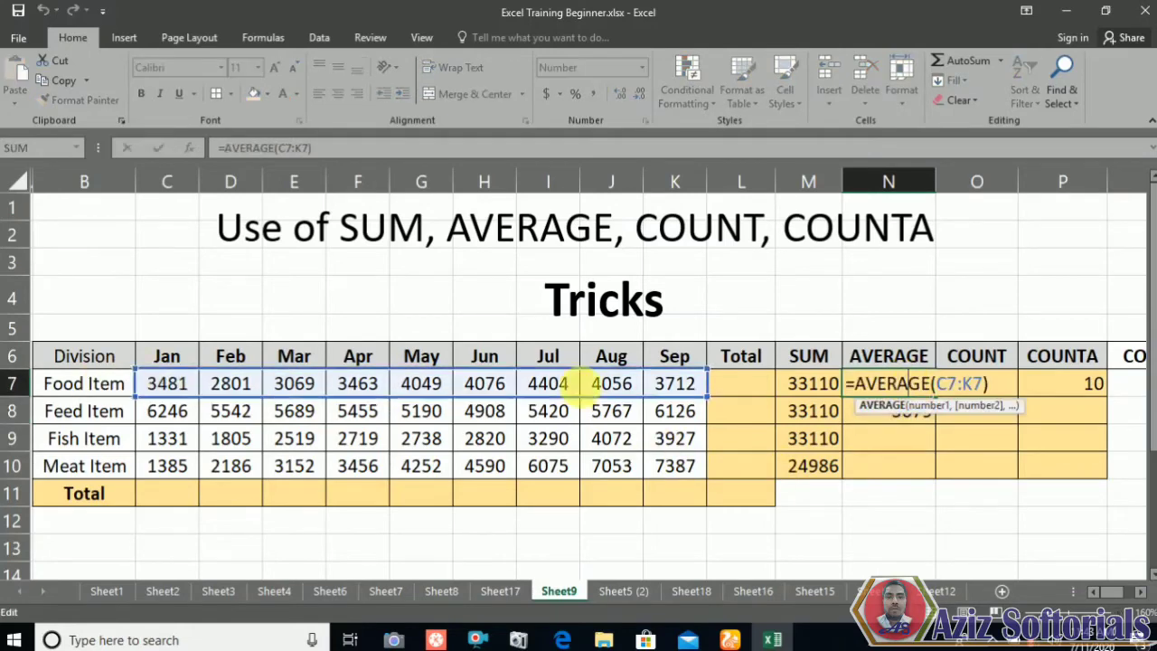
key("Escape")
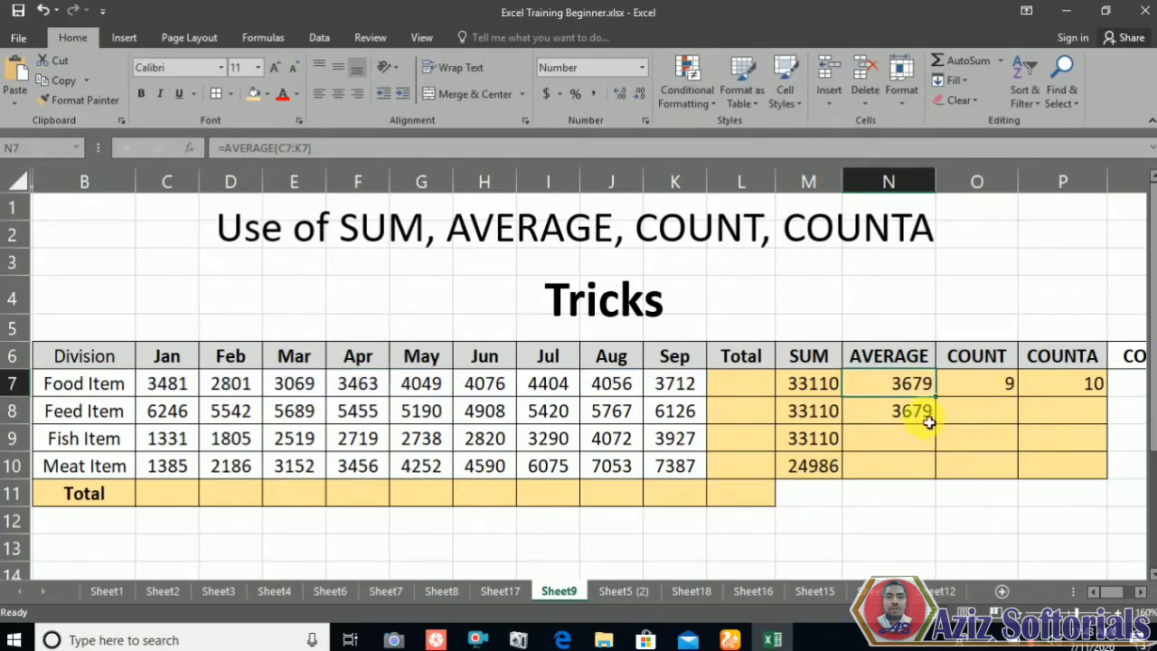
left_click_drag(164, 387, 684, 394)
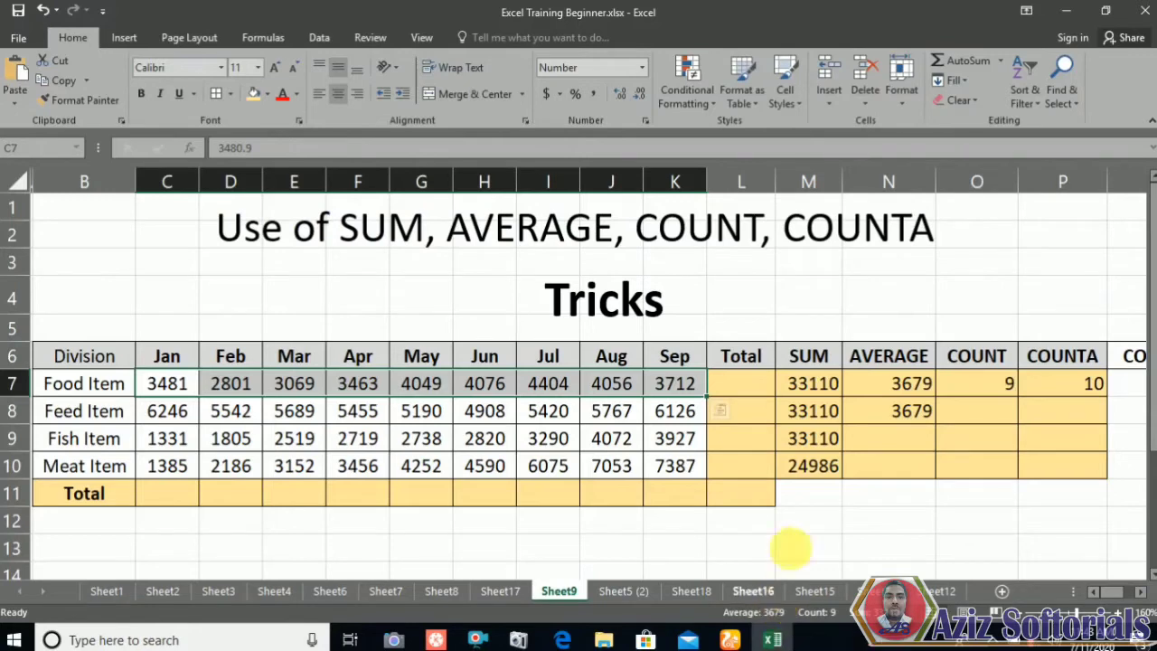
Step: Enter =SUM(C7:K7)/9 in N8 for 3679 and highlight the divisor 9 in the formula bar
left_click(890, 465)
left_click(918, 414)
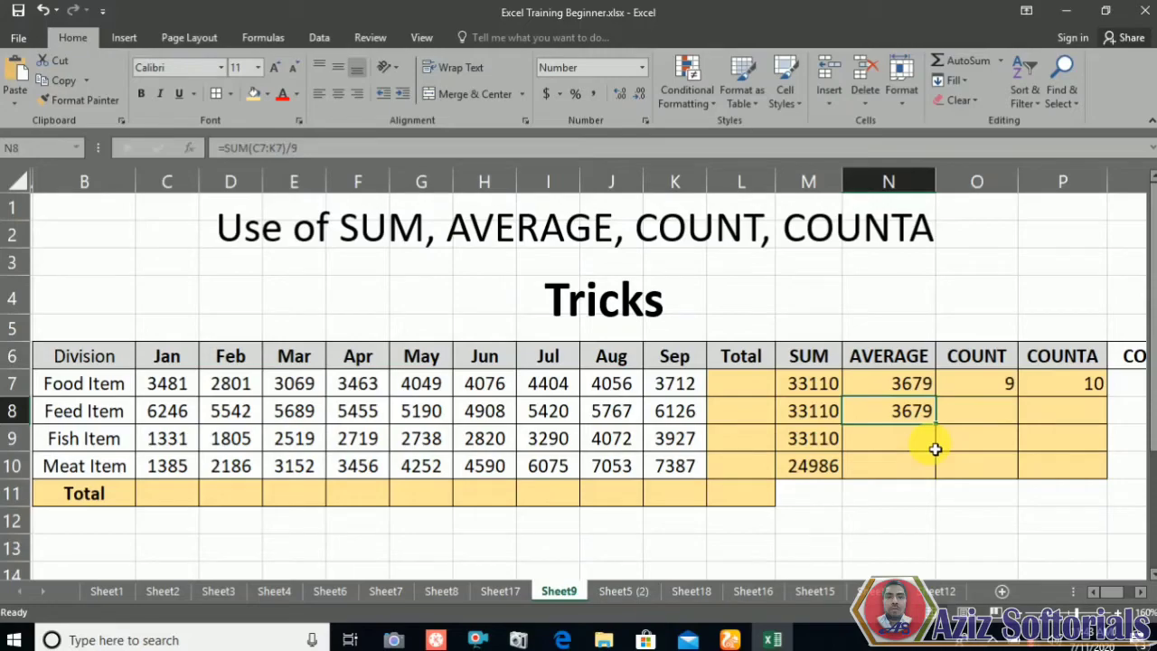
type("=")
type("s")
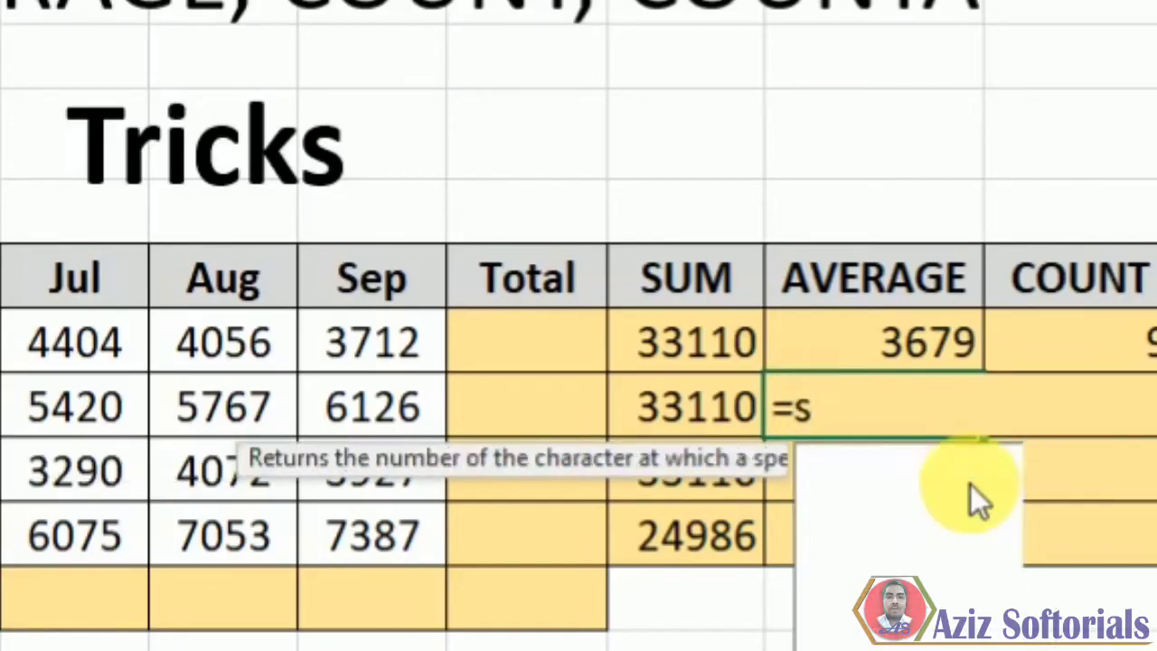
type("um(")
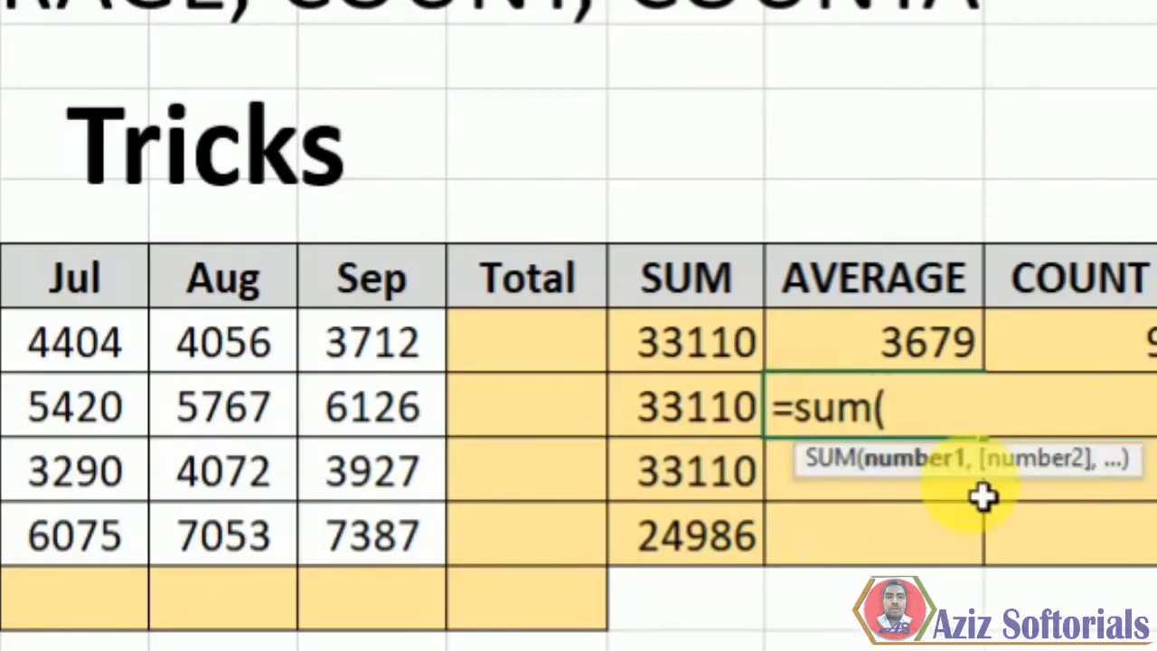
left_click_drag(2, 341, 380, 343)
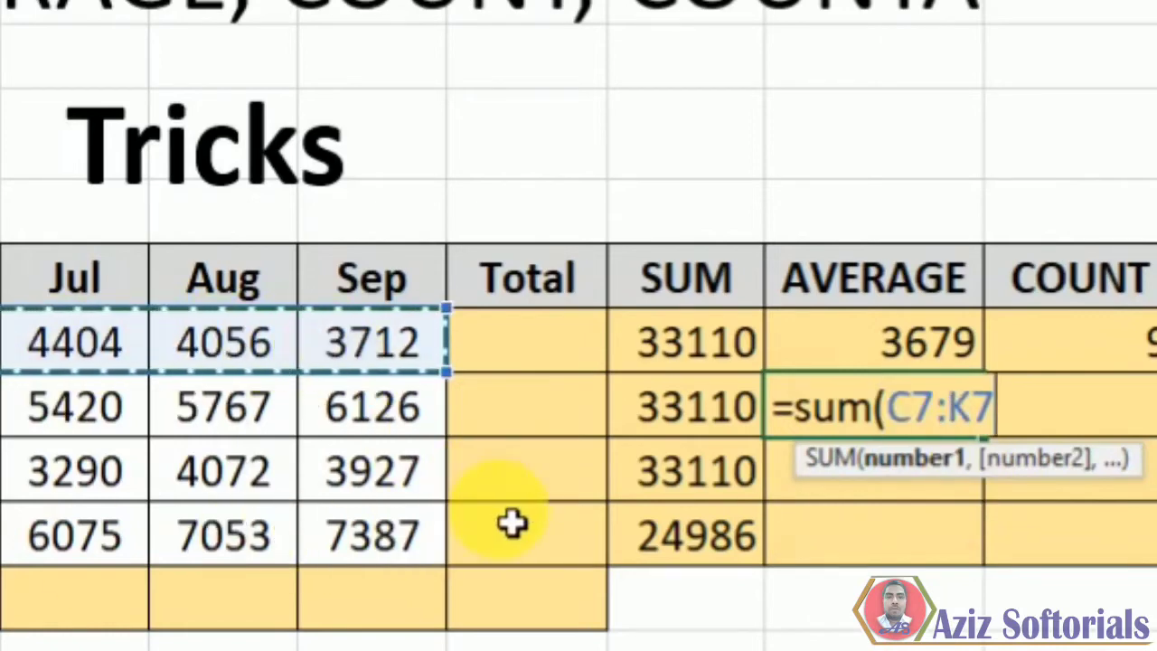
type(")")
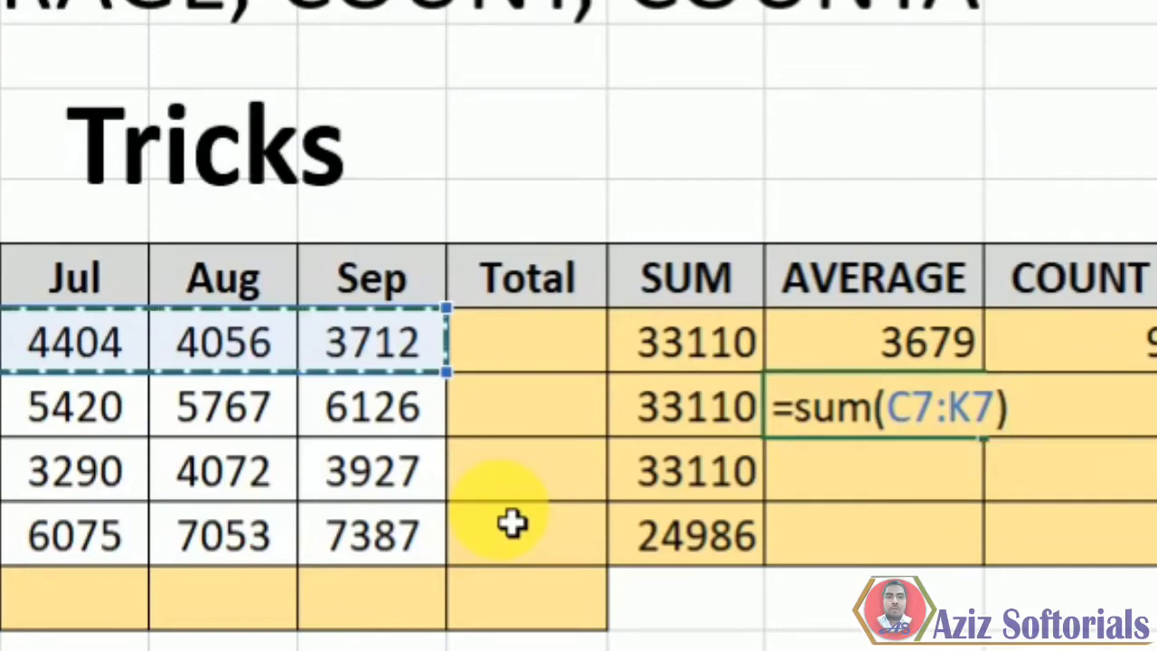
type("/9")
key("Return")
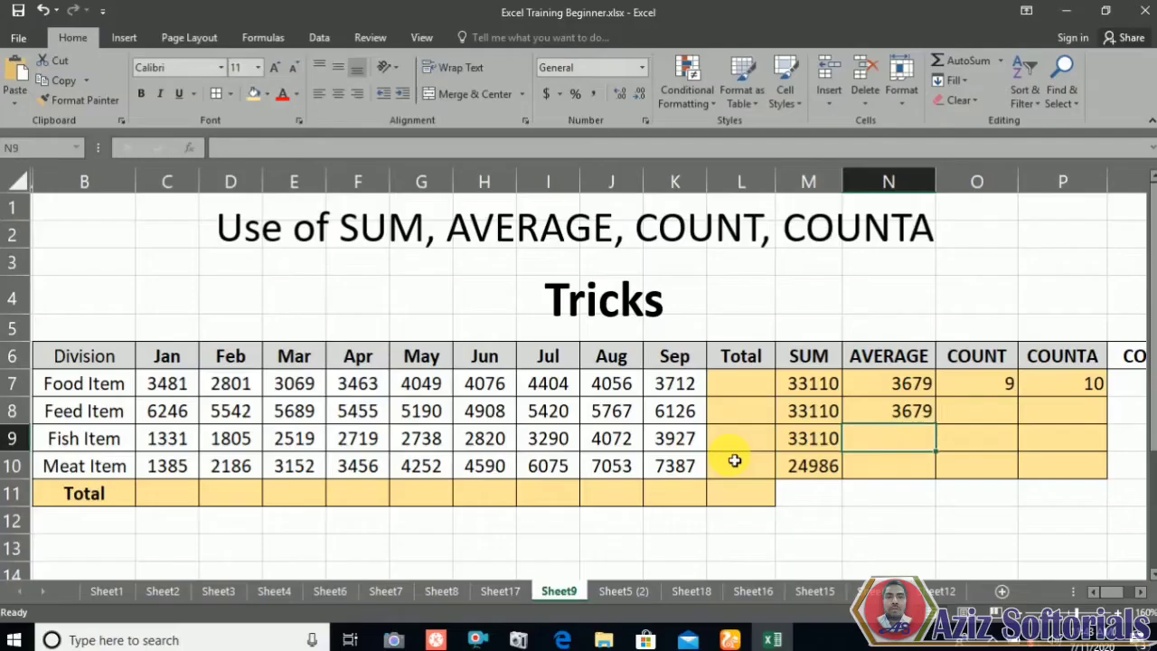
left_click(863, 409)
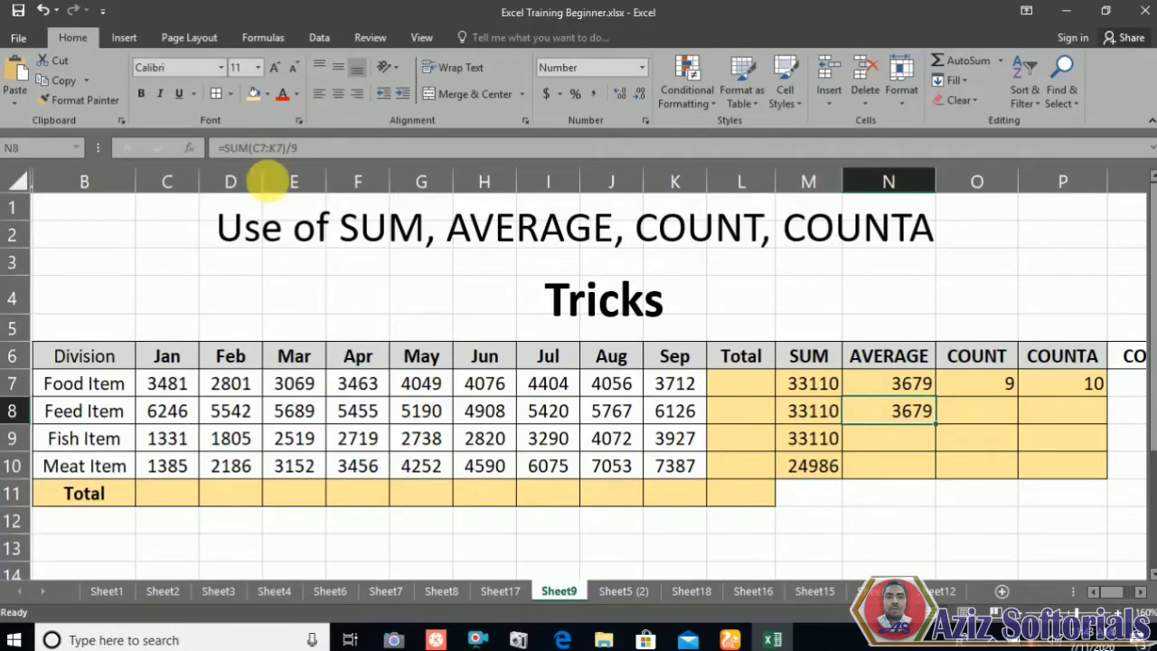
left_click(300, 148)
left_click_drag(292, 149, 320, 156)
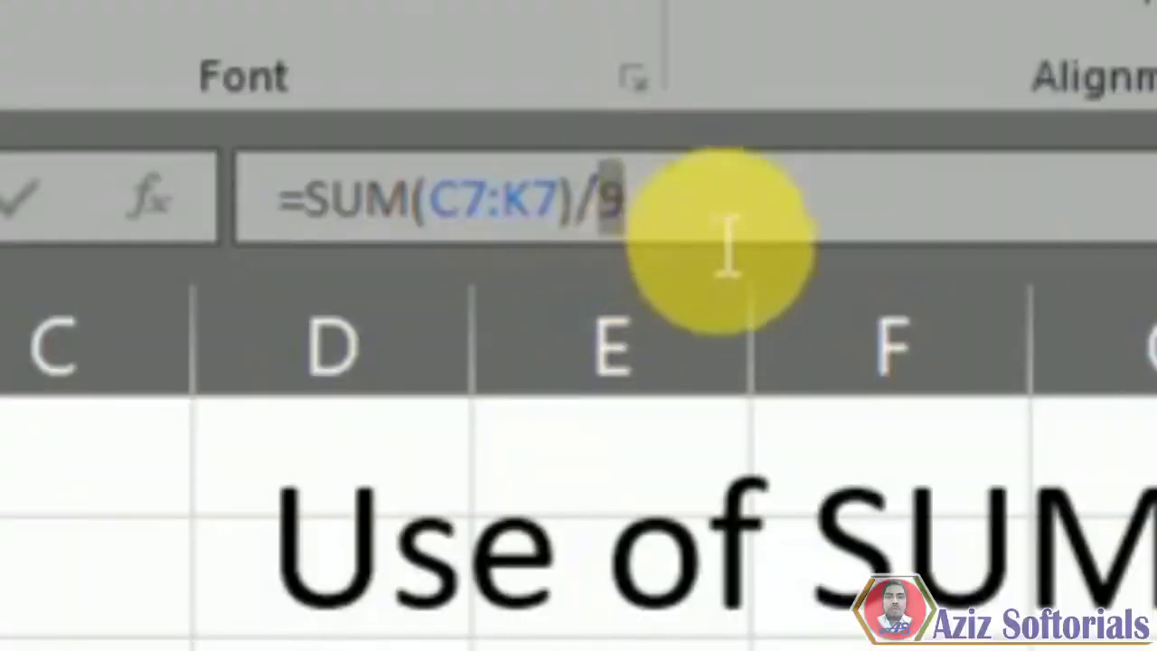
Step: Check each Food Item value from C7 to K7 and read the range's average and count
key("Escape")
left_click(391, 432)
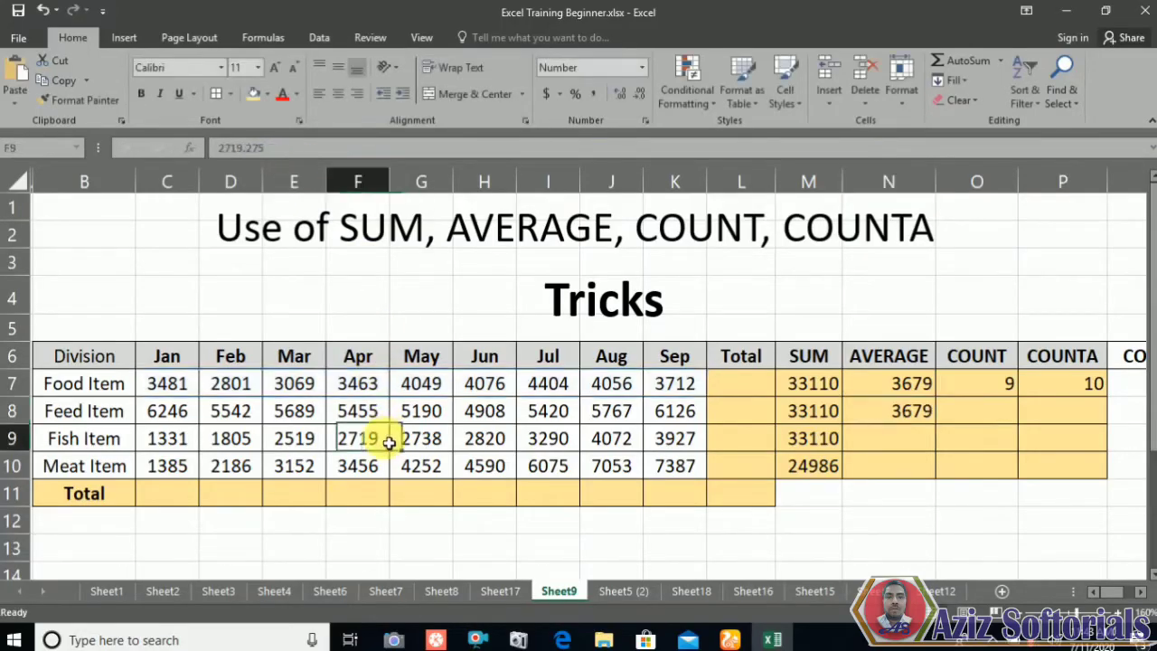
left_click_drag(168, 384, 645, 387)
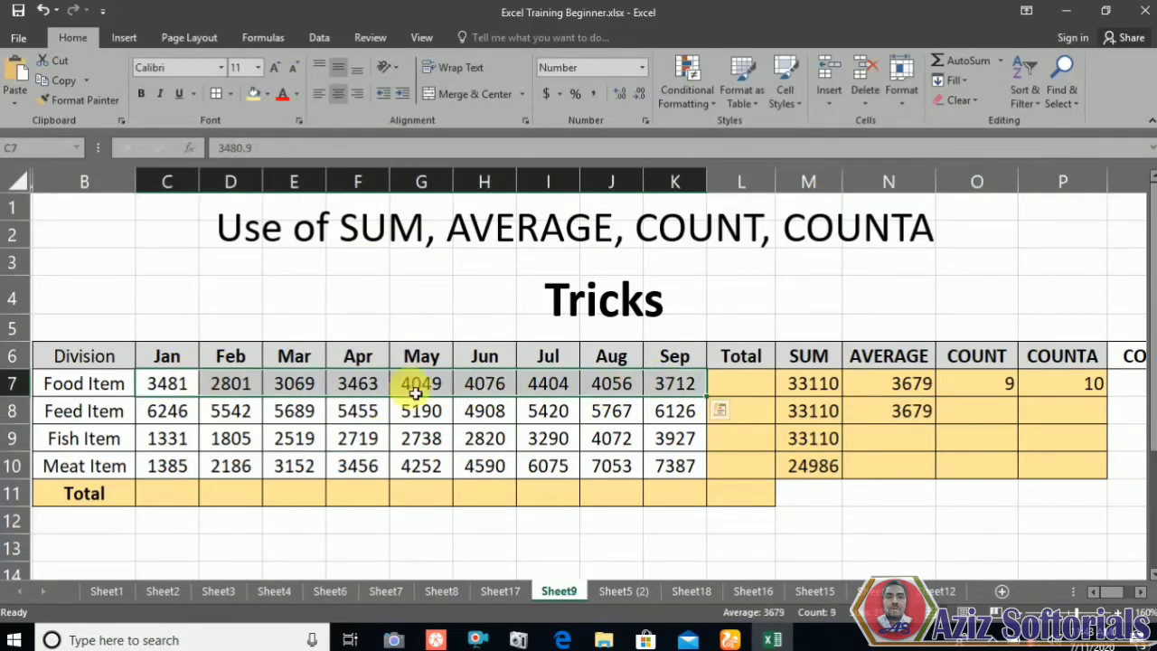
left_click(230, 383)
left_click(275, 386)
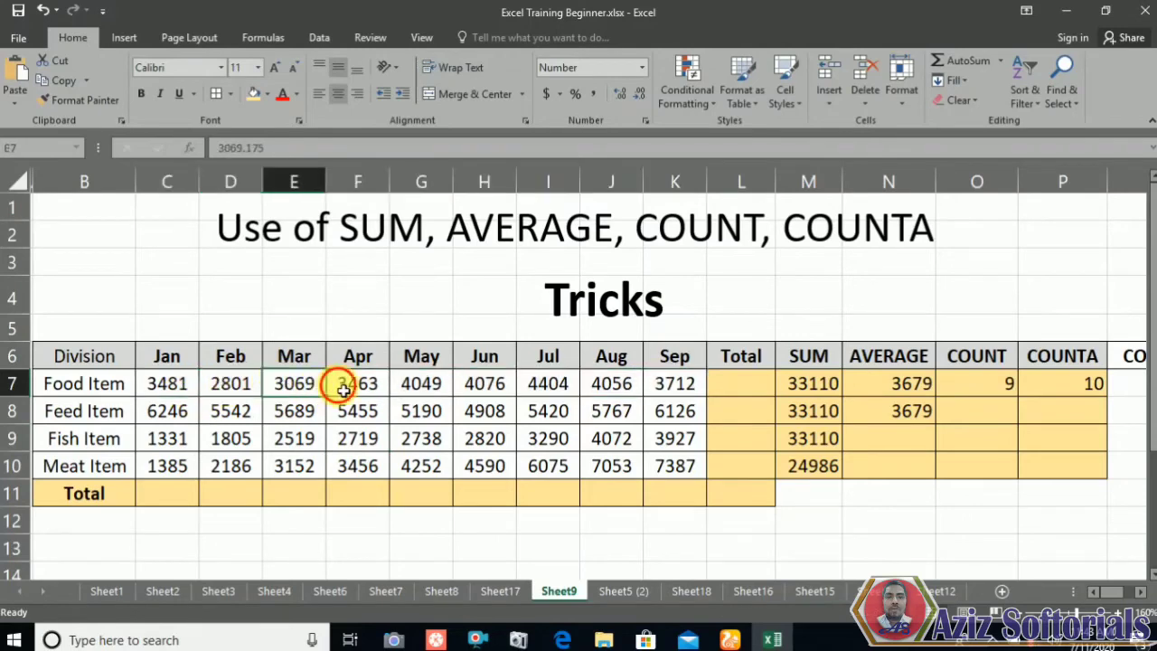
left_click(343, 383)
left_click(411, 383)
left_click(485, 383)
left_click(571, 388)
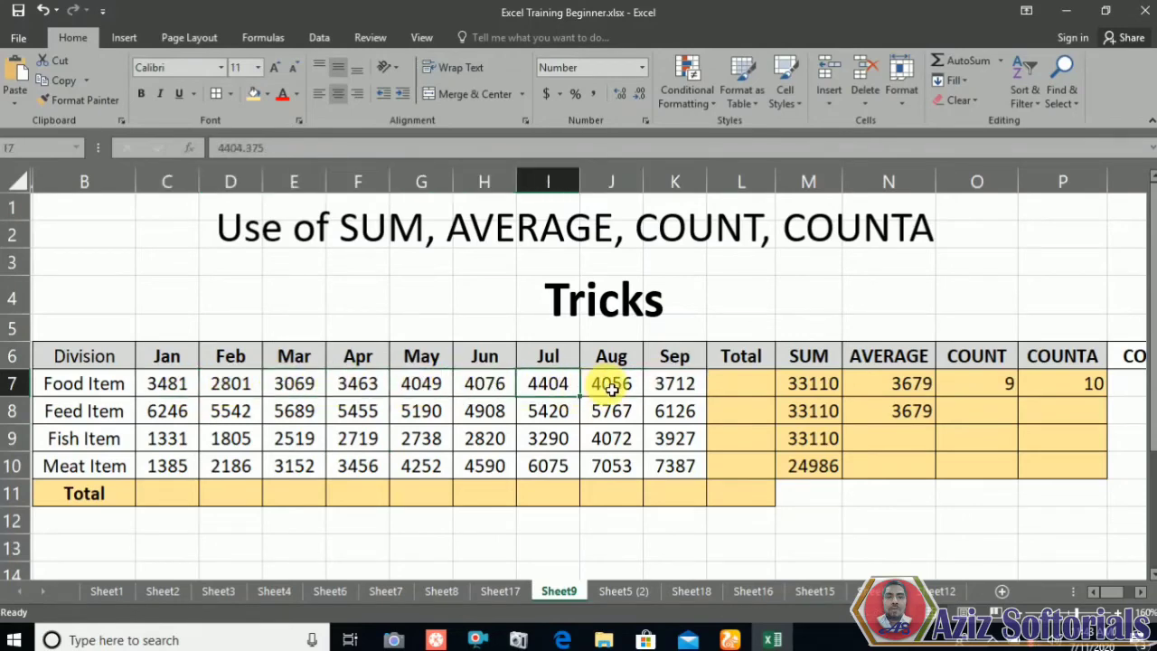
left_click(611, 386)
left_click(679, 385)
left_click_drag(195, 386, 679, 385)
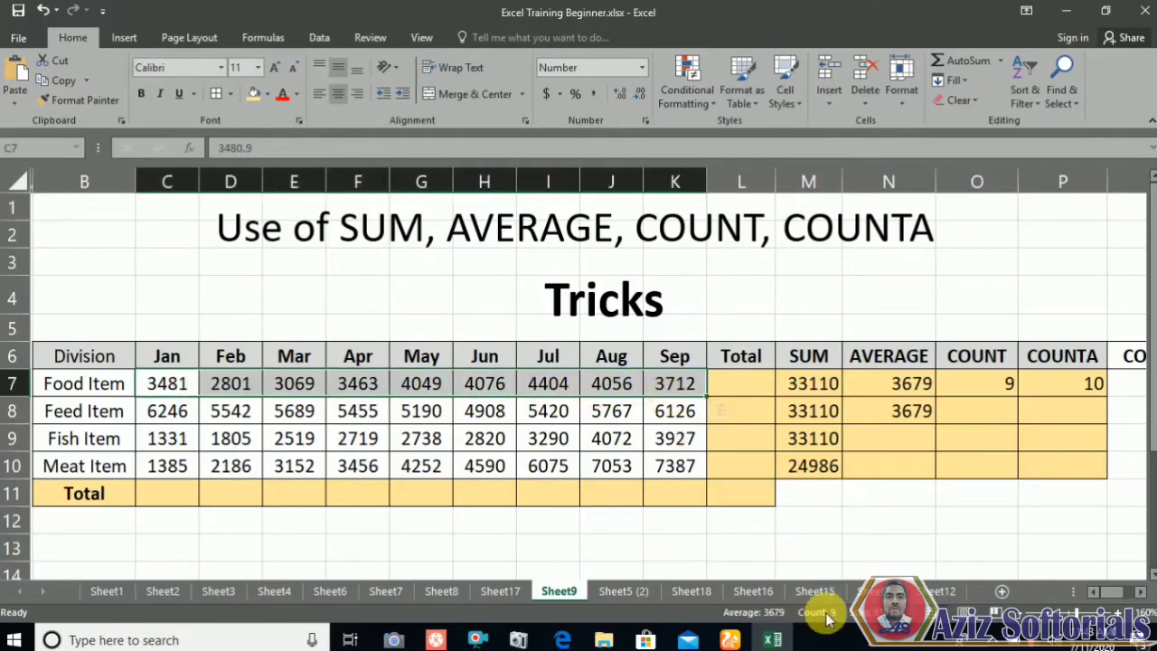
left_click(936, 461)
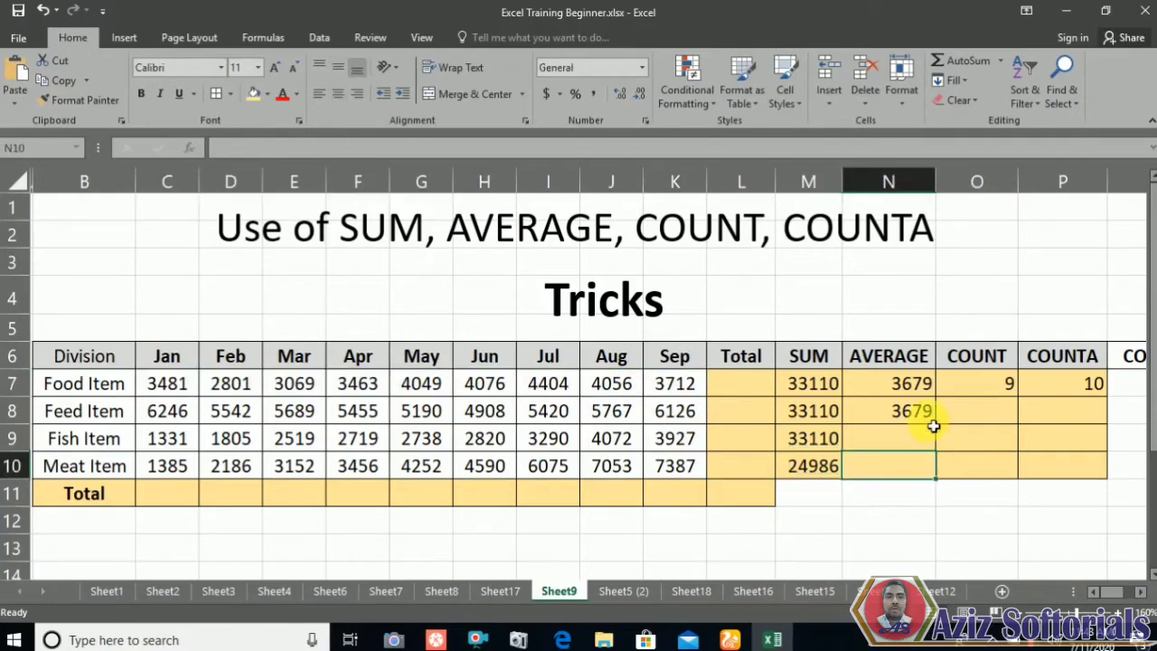
Step: Recheck N8's divide-by-9 formula, then delete the Food Item Aug and Sep values in J7:K7
left_click(930, 419)
left_click(994, 388)
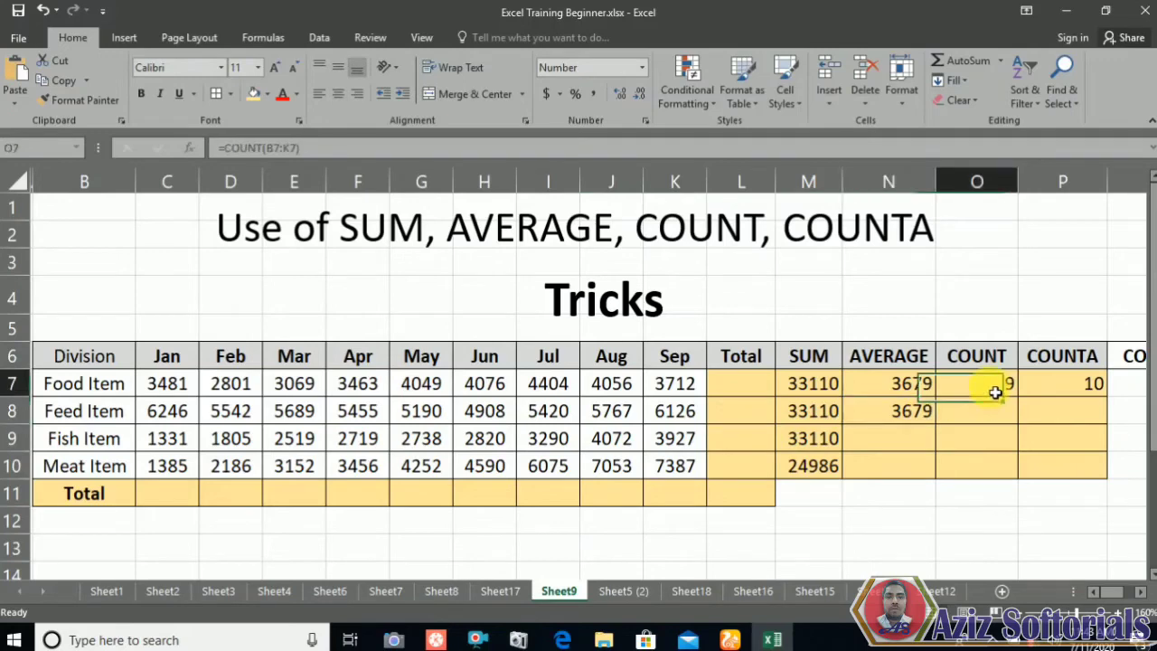
double_click(913, 411)
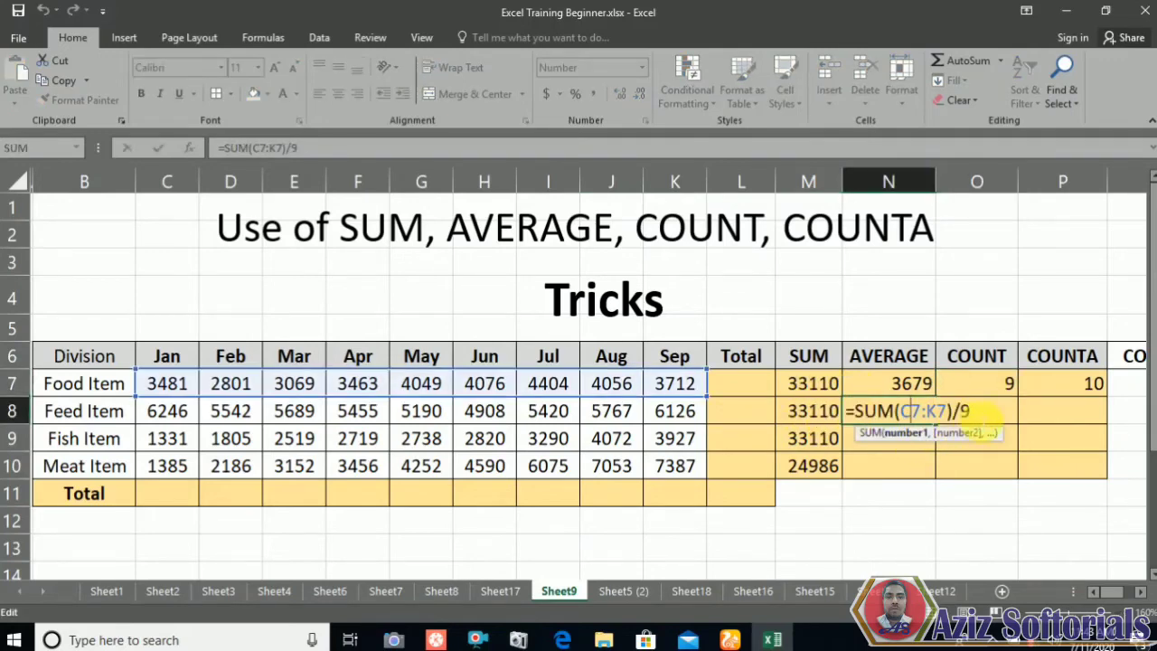
key("ctrl+Return")
left_click(909, 473)
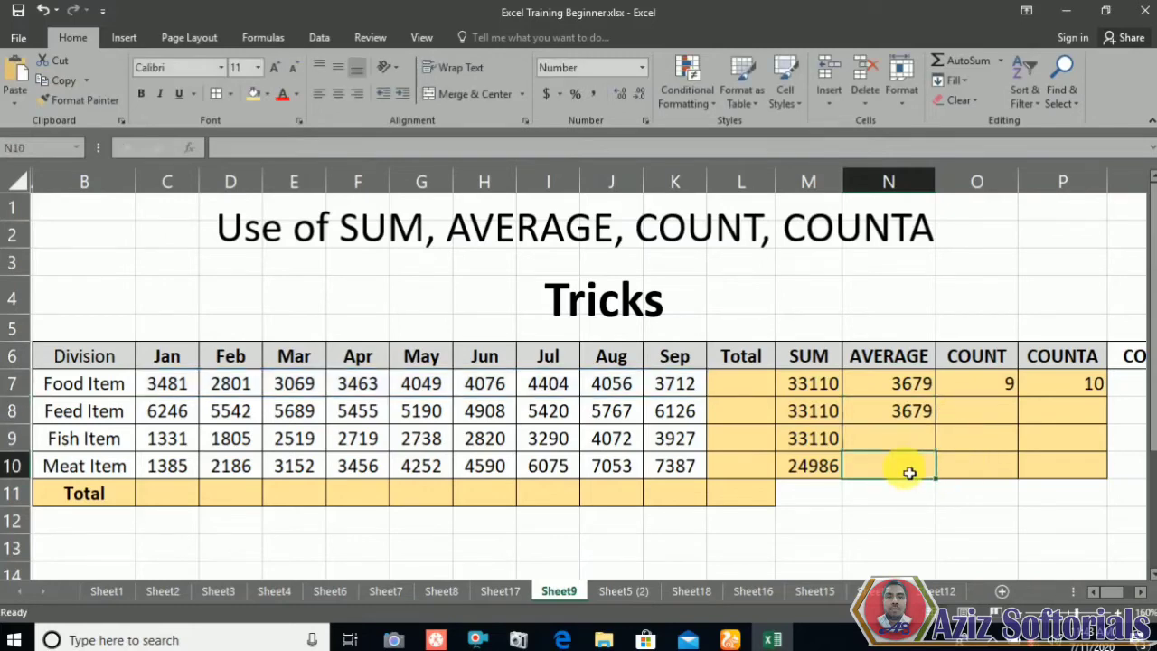
left_click(915, 414)
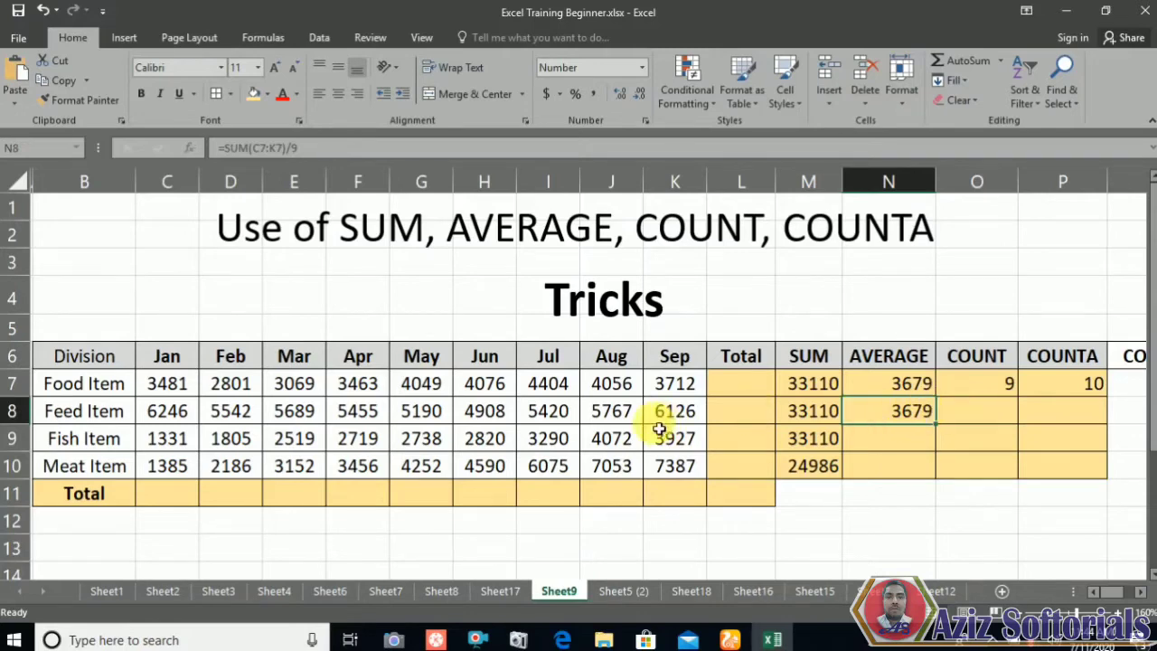
left_click(305, 150)
double_click(294, 149)
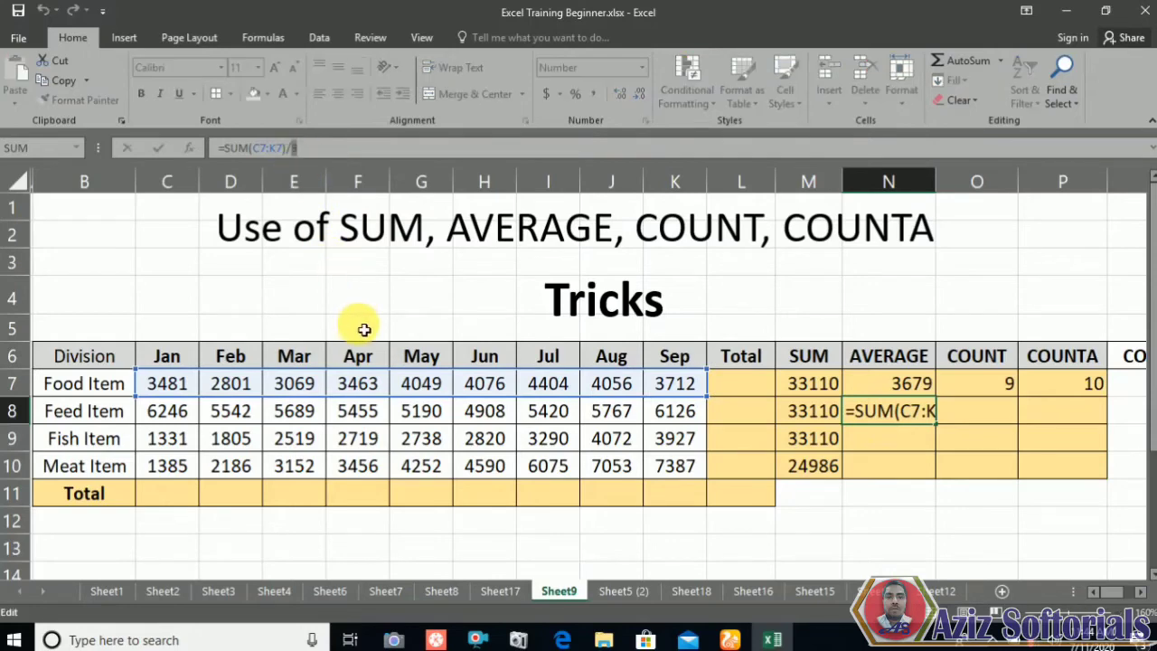
key("Return")
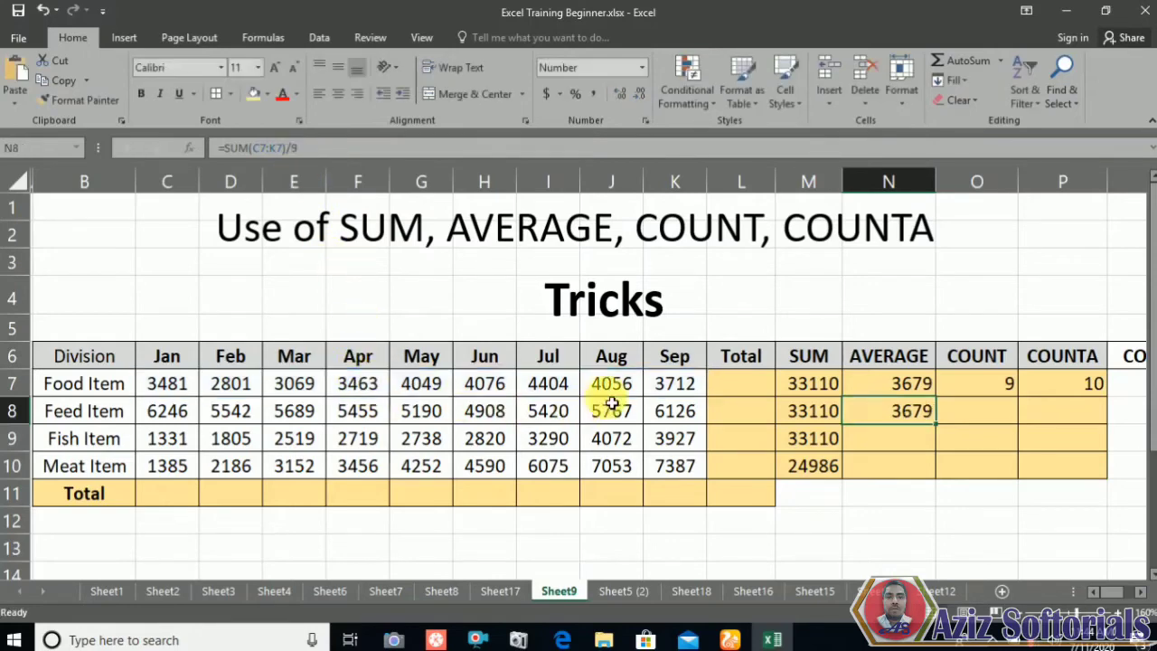
left_click_drag(610, 387, 677, 389)
key("Delete")
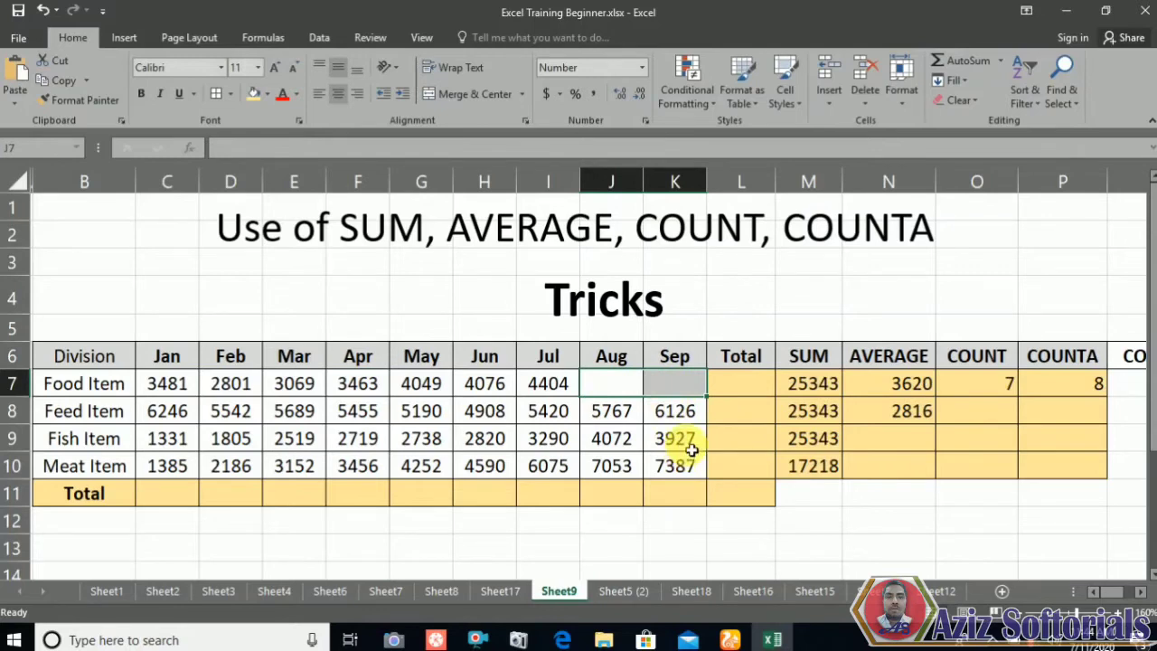
left_click(904, 393)
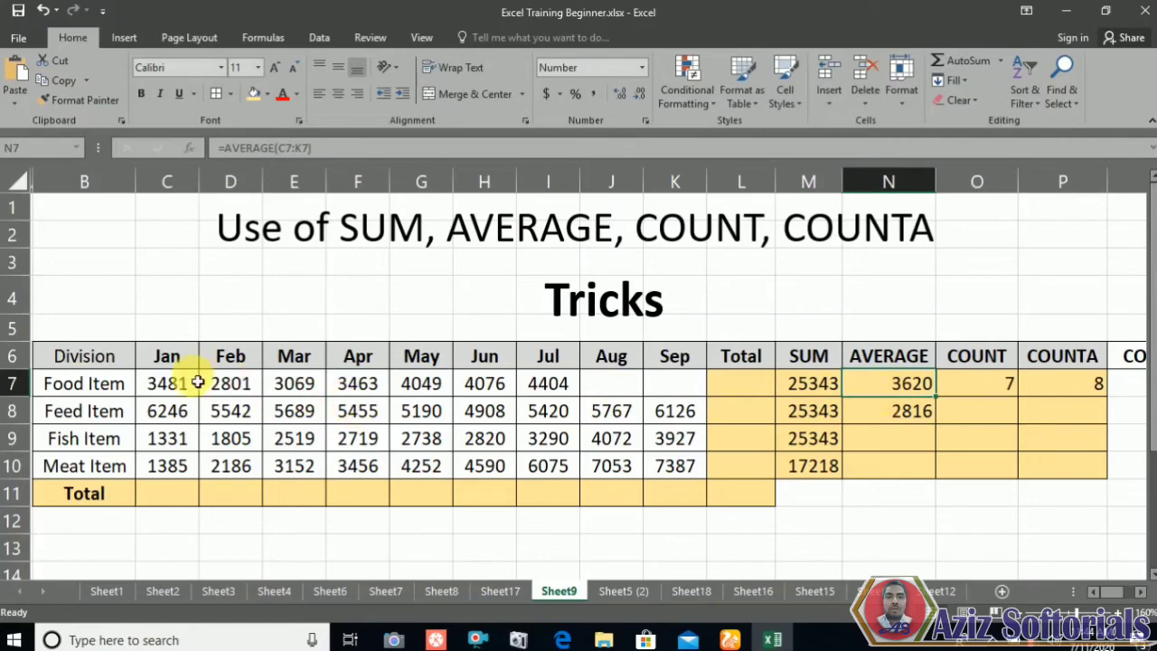
left_click_drag(165, 380, 675, 391)
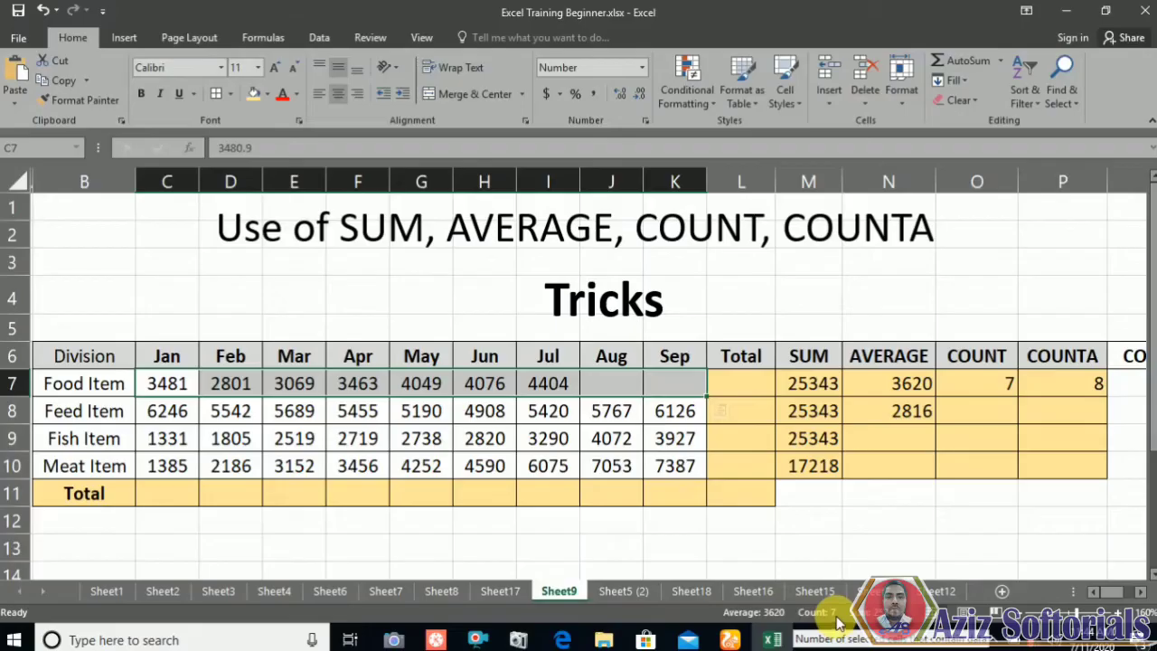
left_click(926, 420)
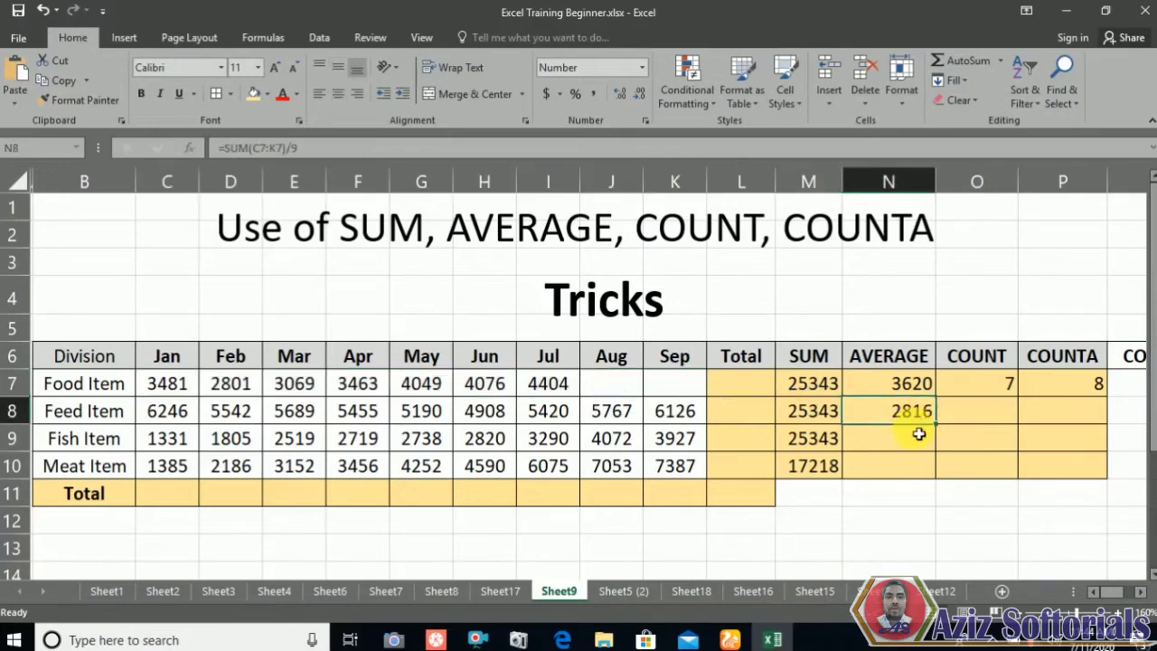
left_click(308, 155)
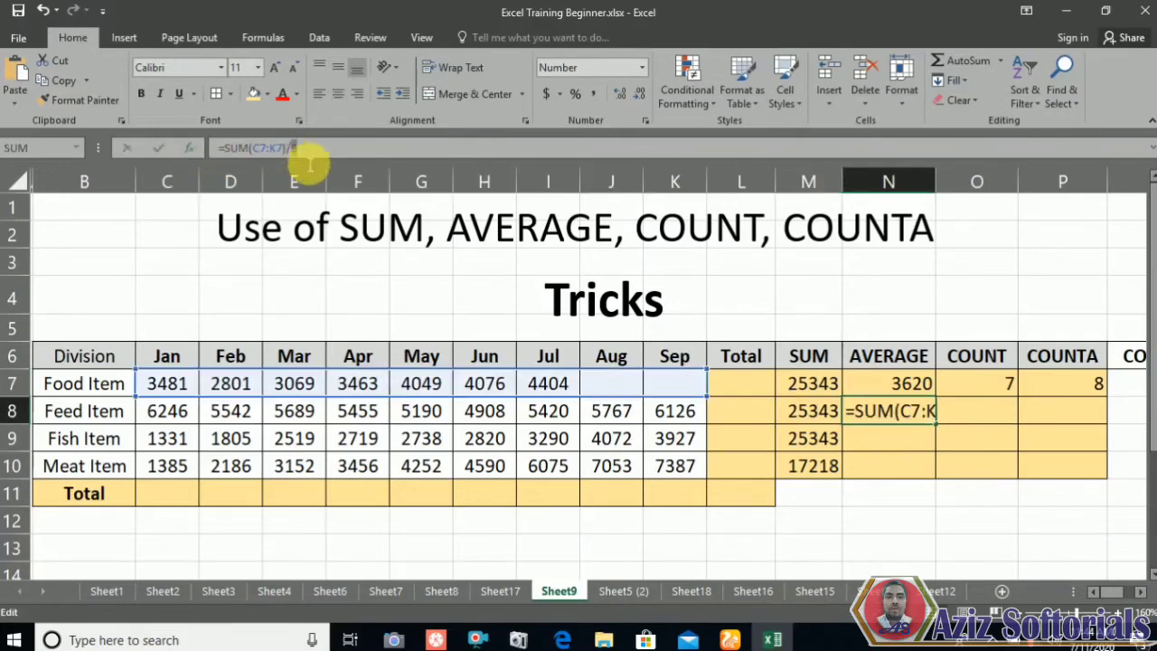
double_click(306, 155)
key("Return")
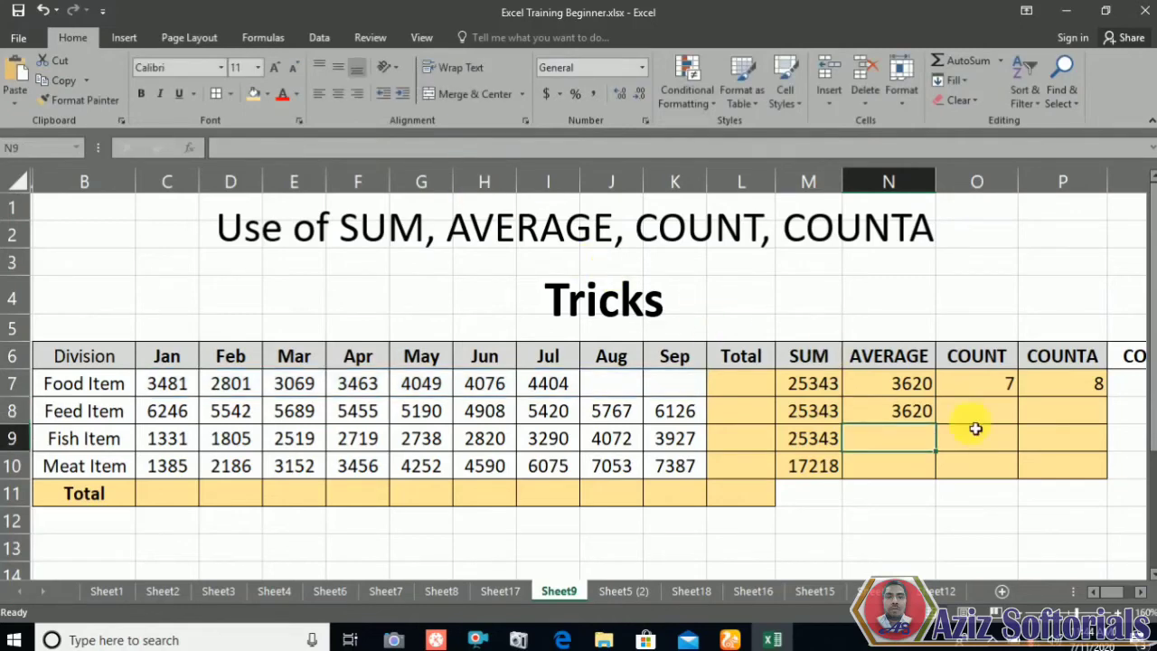
left_click(904, 408)
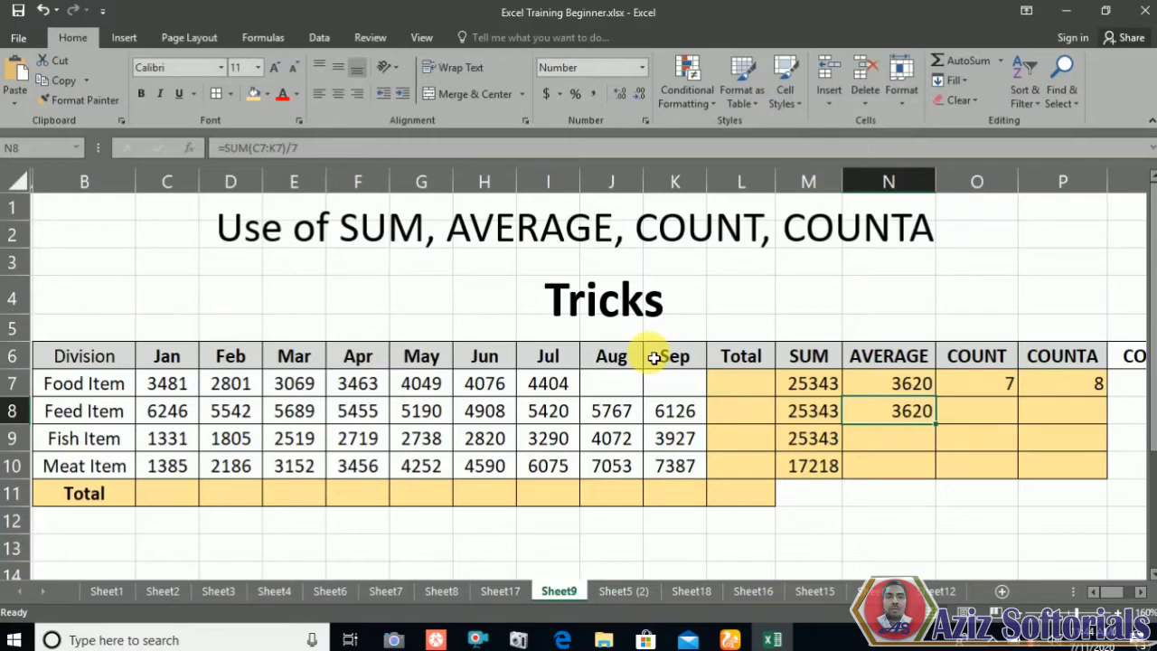
key("ctrl+z")
left_click(735, 417)
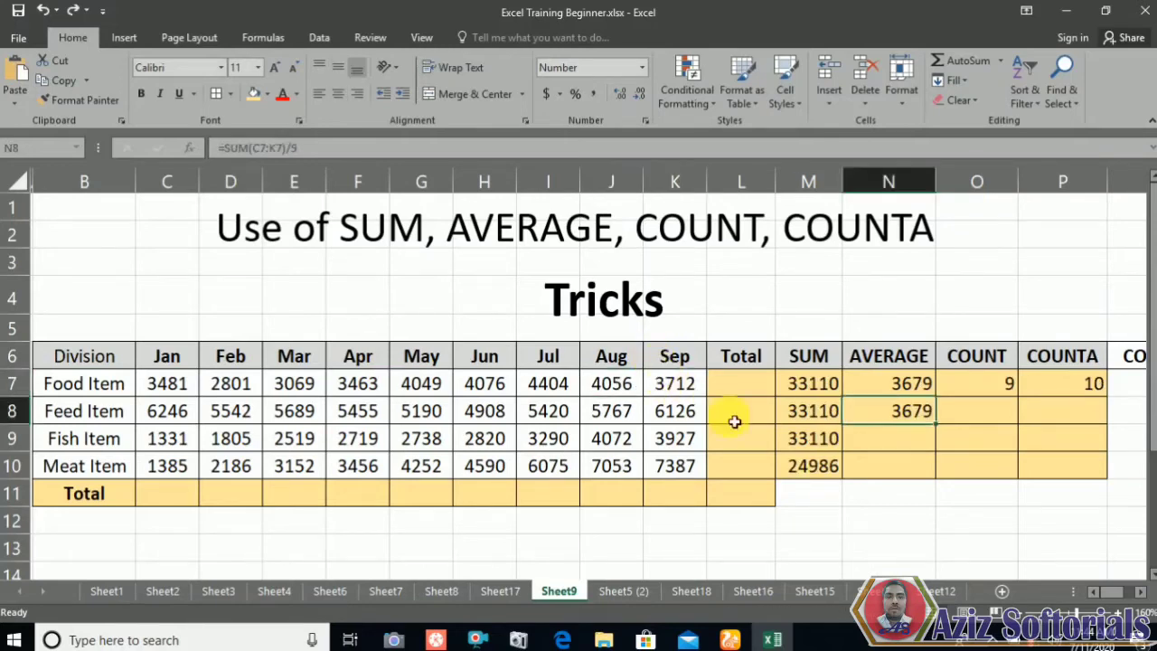
left_click(859, 439)
left_click(905, 380)
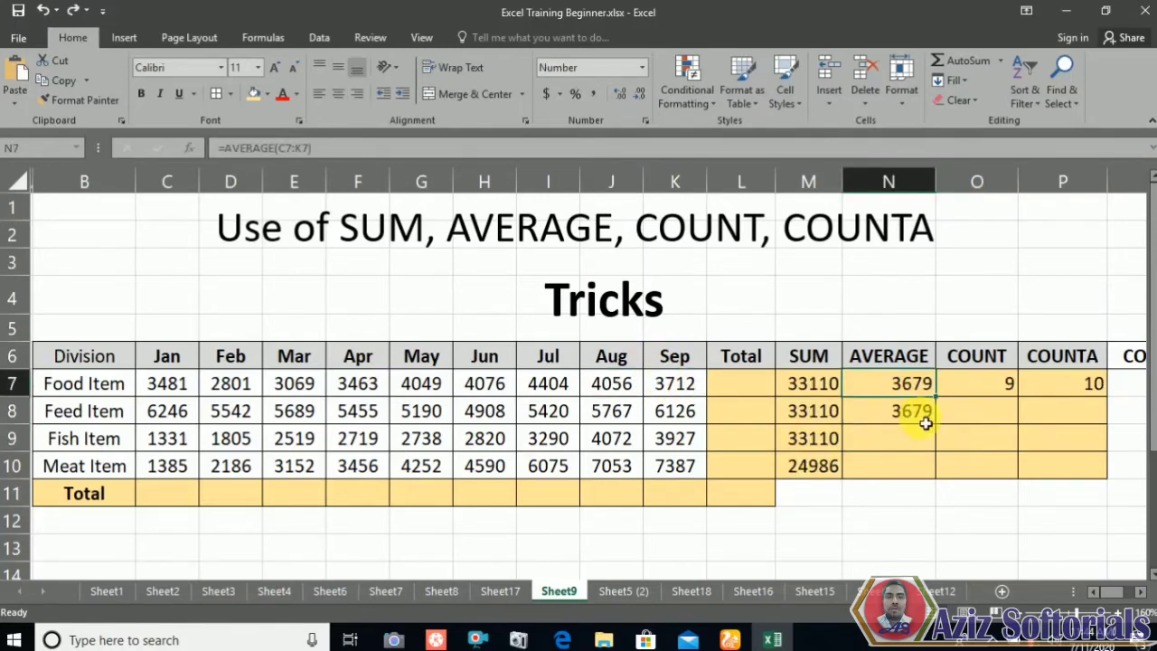
left_click(920, 417)
left_click(902, 389)
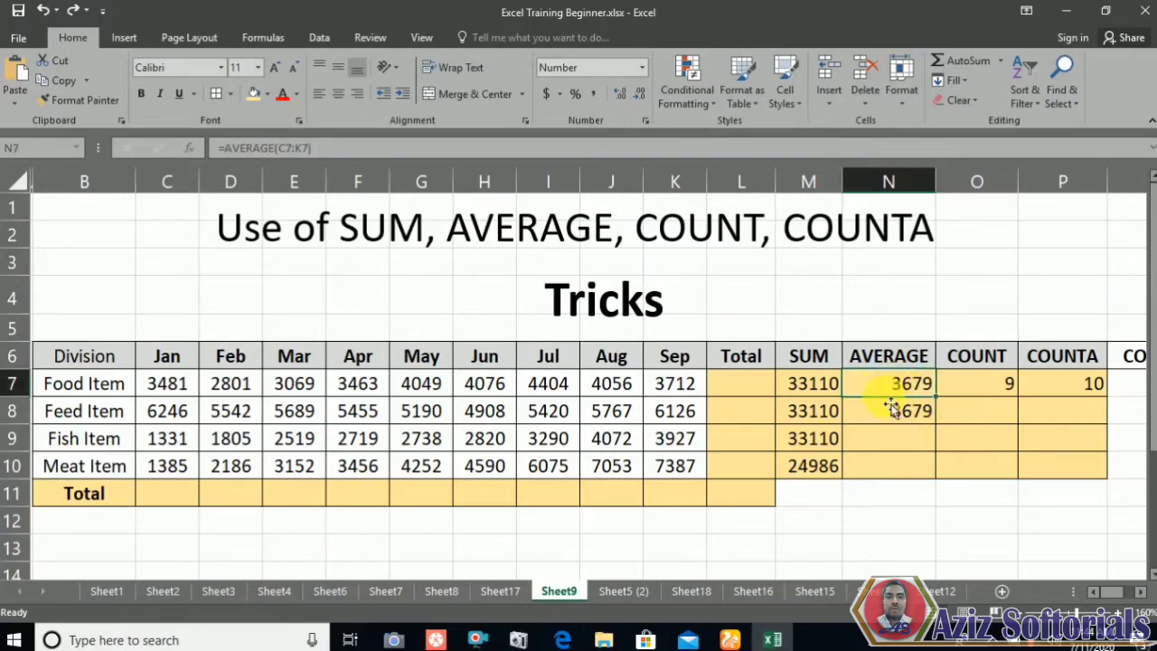
left_click_drag(330, 147, 210, 147)
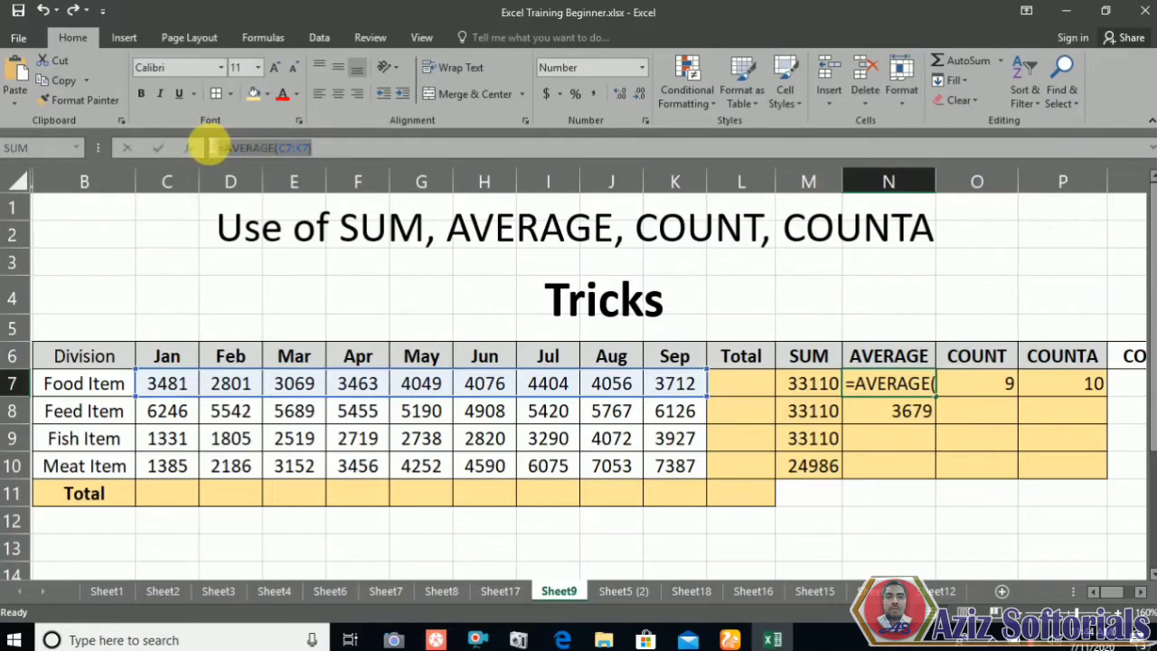
key("Escape")
left_click(897, 417)
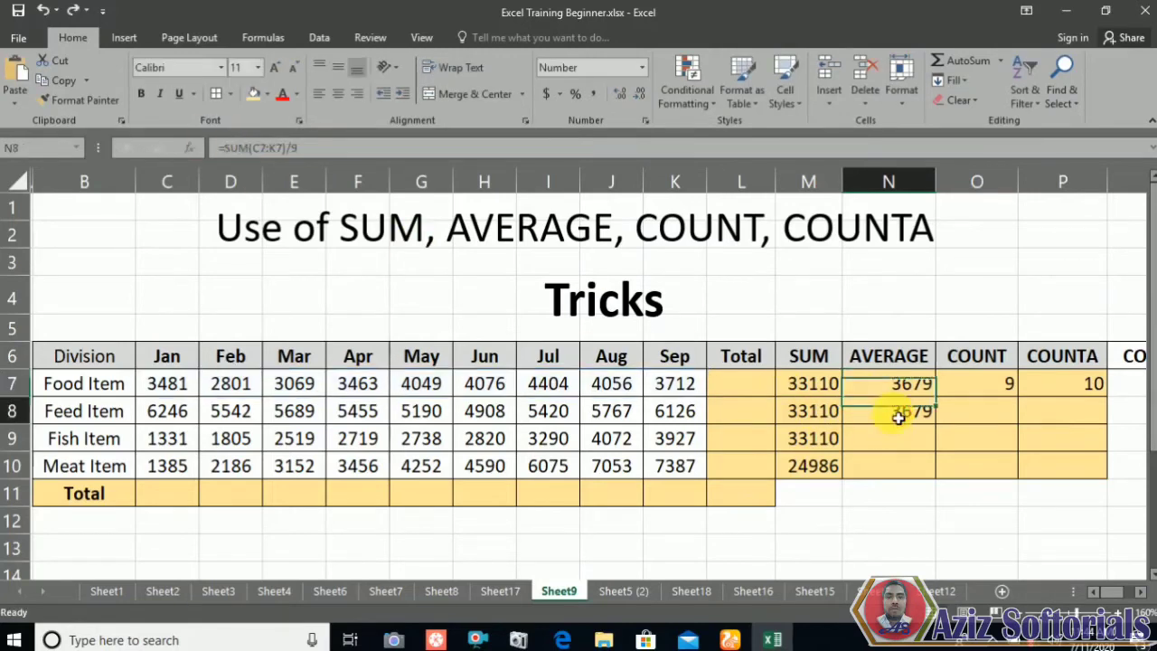
left_click(886, 383)
left_click(993, 385)
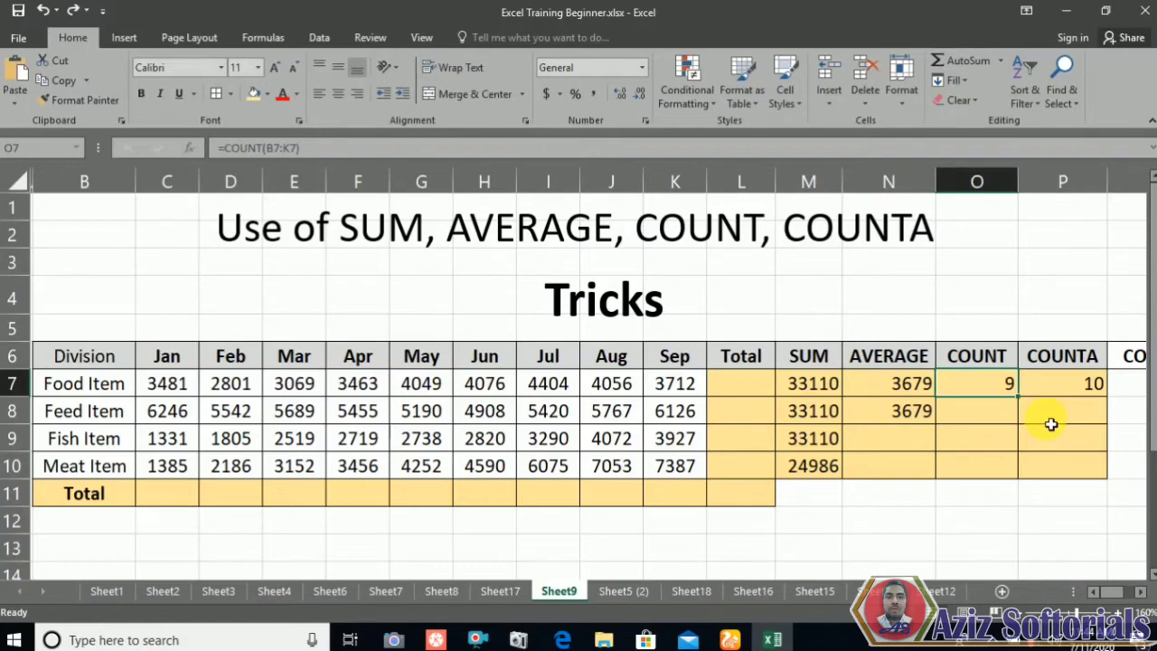
left_click_drag(163, 383, 664, 386)
left_click(1005, 387)
type("=")
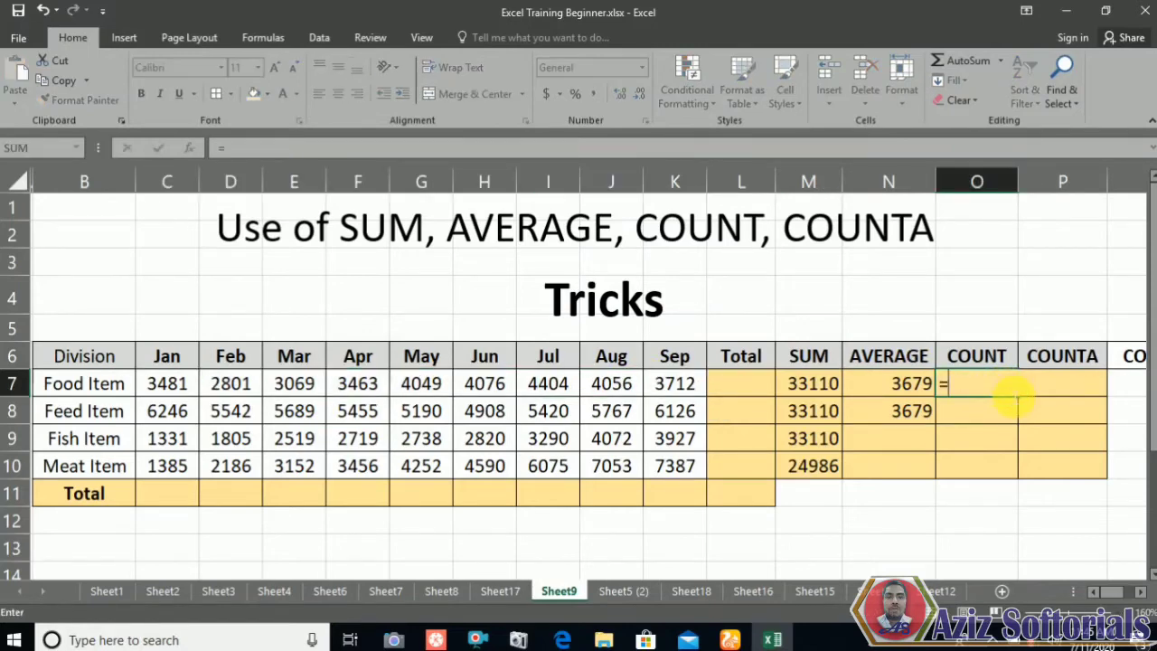
type("coun")
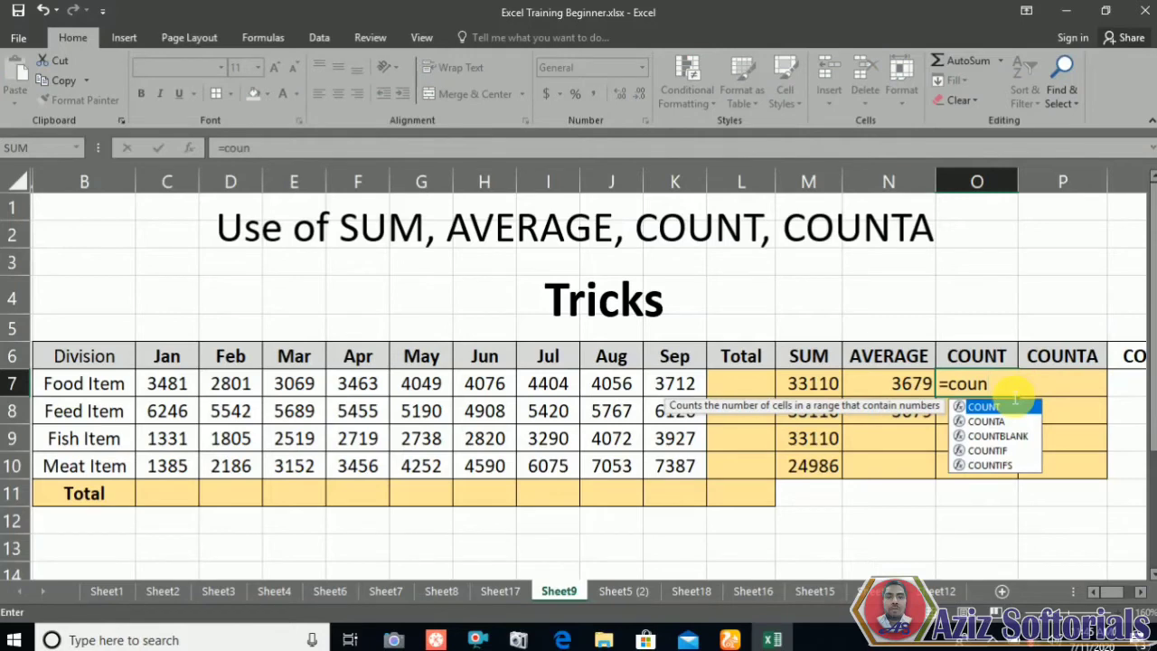
double_click(995, 408)
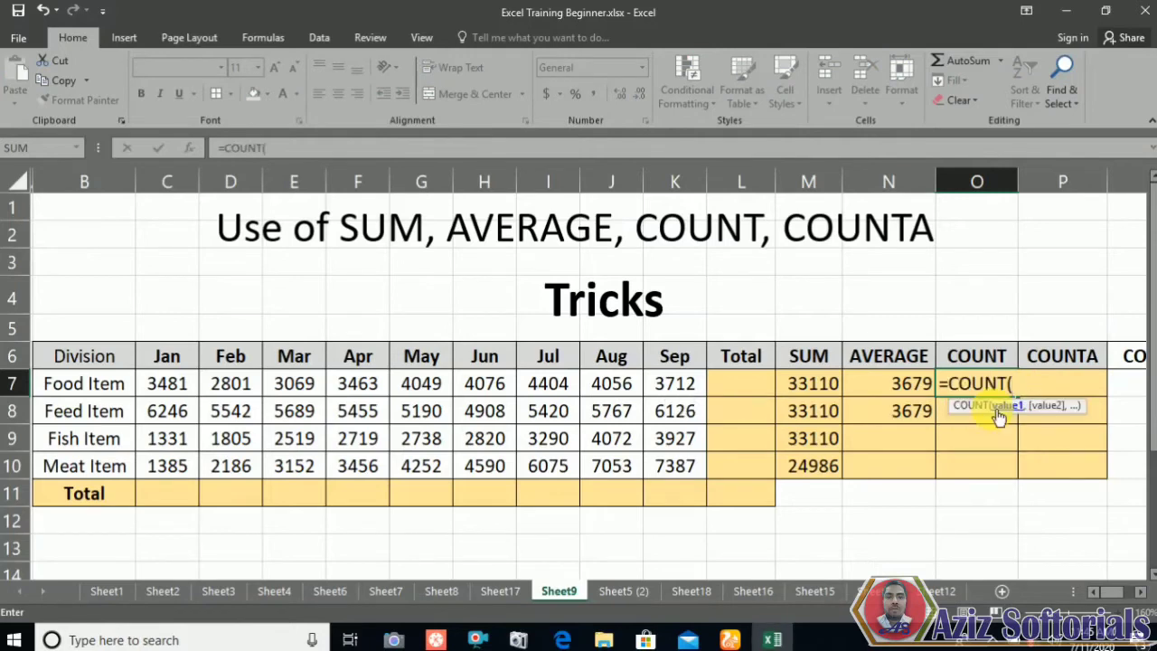
left_click(121, 387)
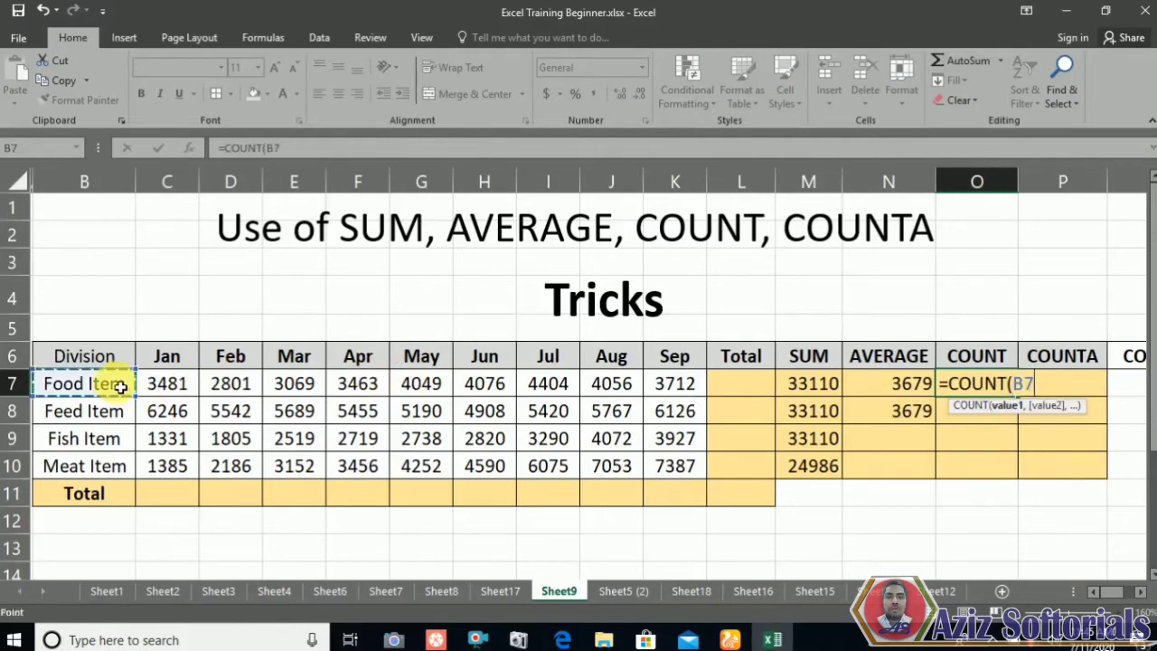
left_click_drag(120, 387, 671, 382)
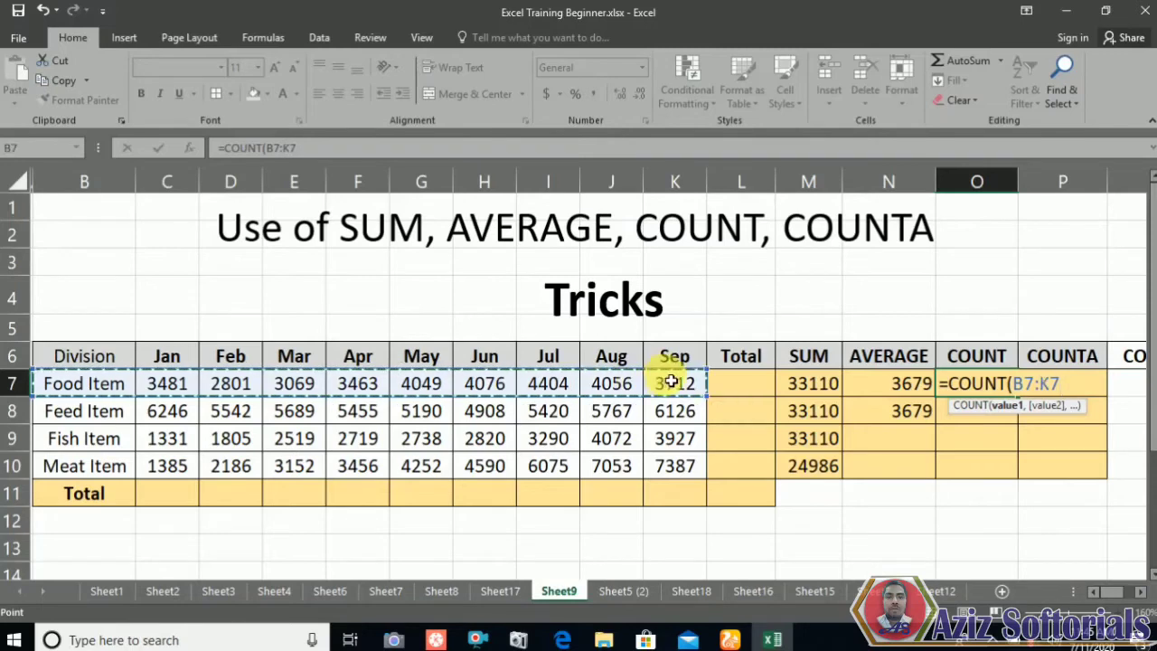
type(")")
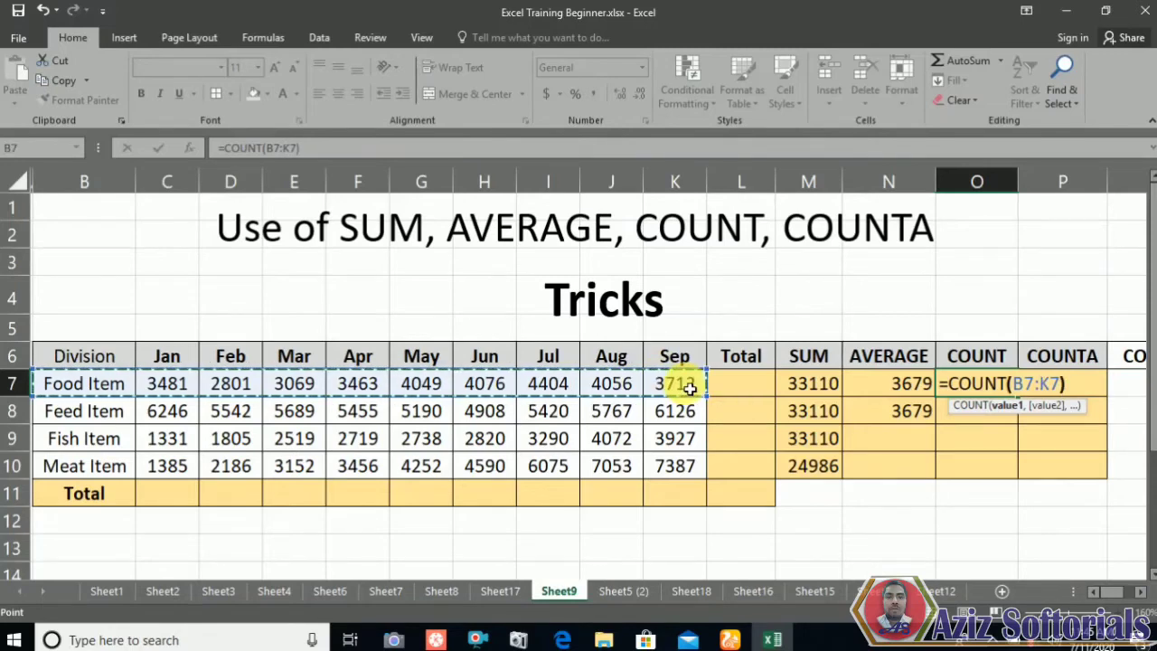
key("Return")
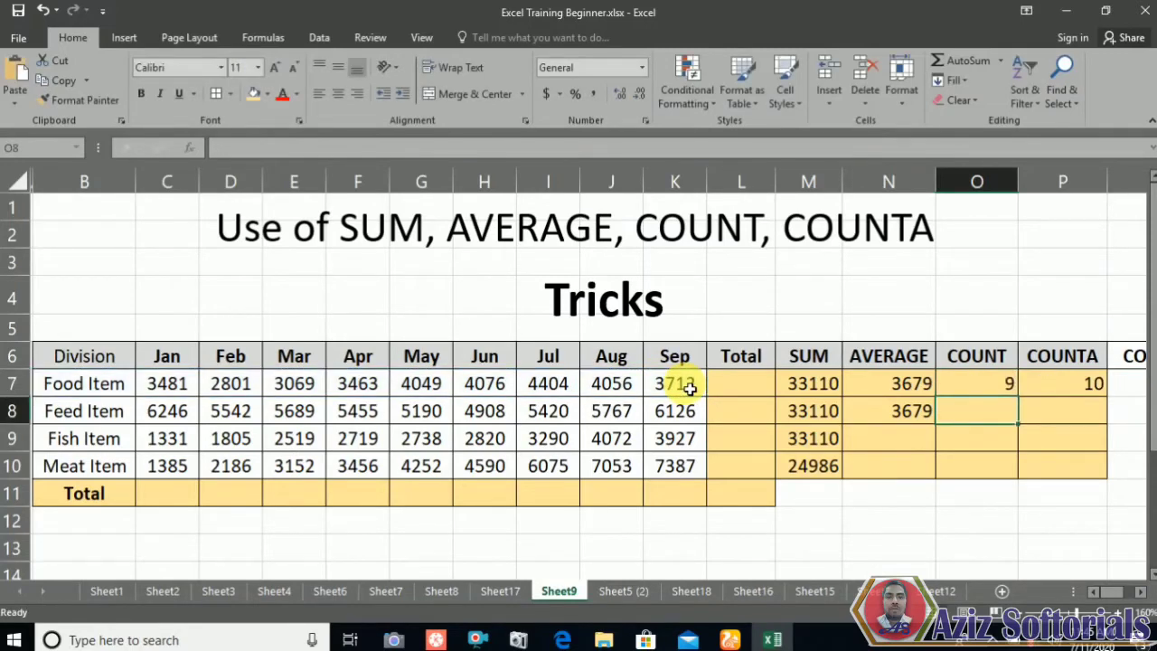
left_click_drag(108, 383, 679, 386)
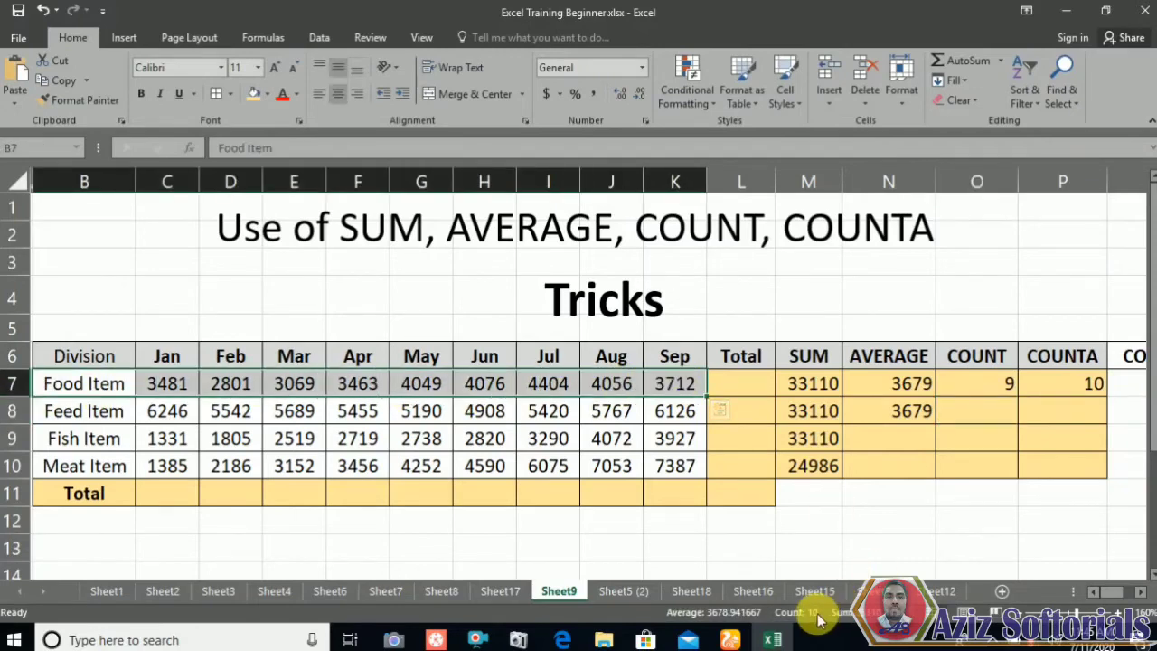
left_click(981, 412)
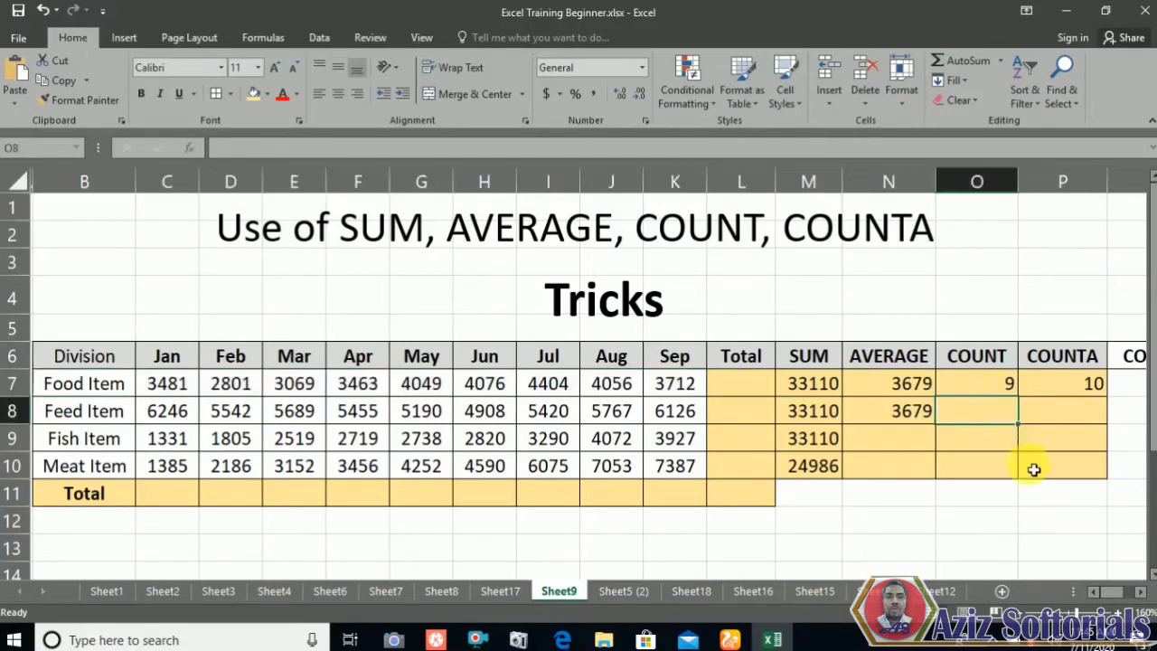
left_click(981, 522)
left_click(999, 419)
left_click(1088, 387)
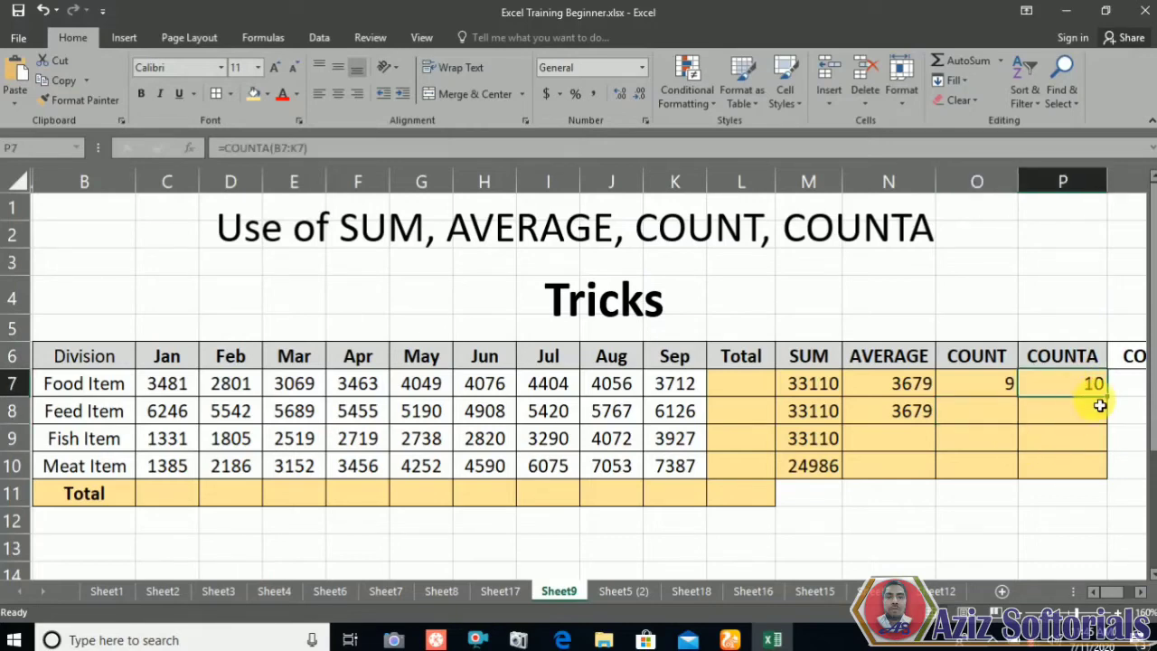
type("=")
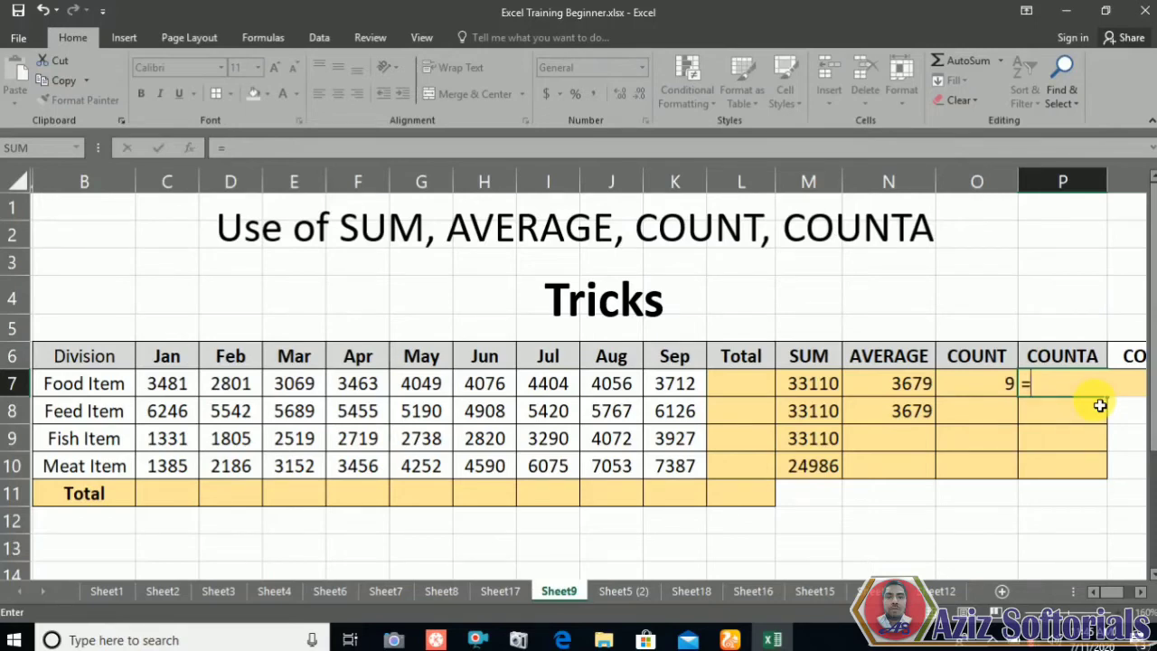
type("coun")
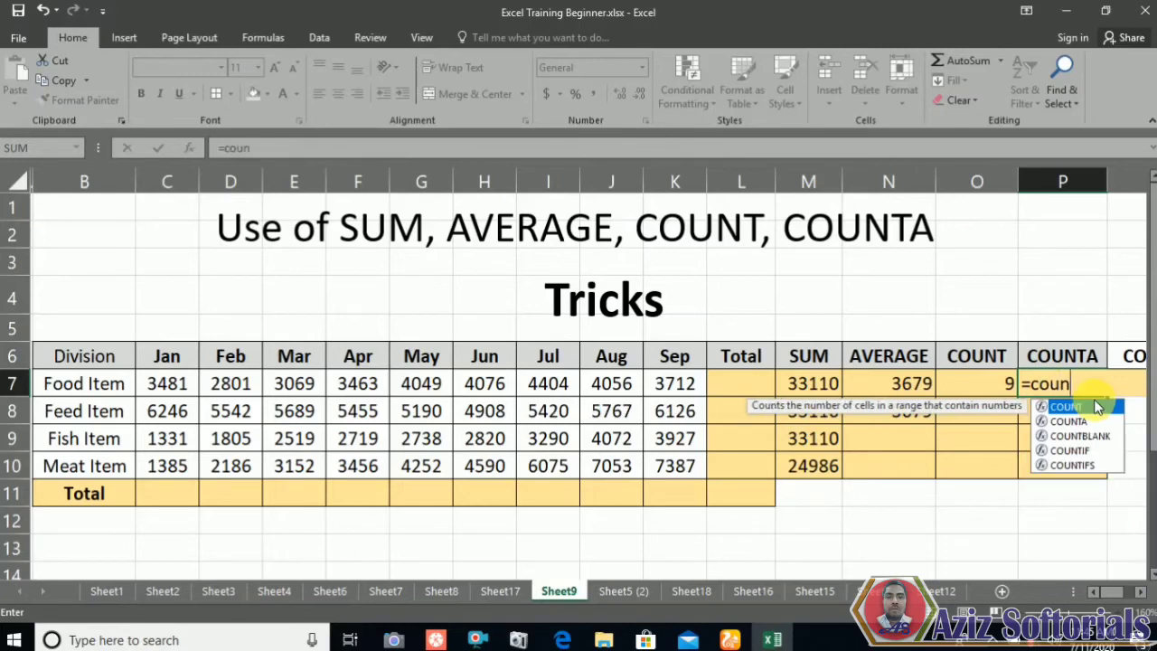
type("t")
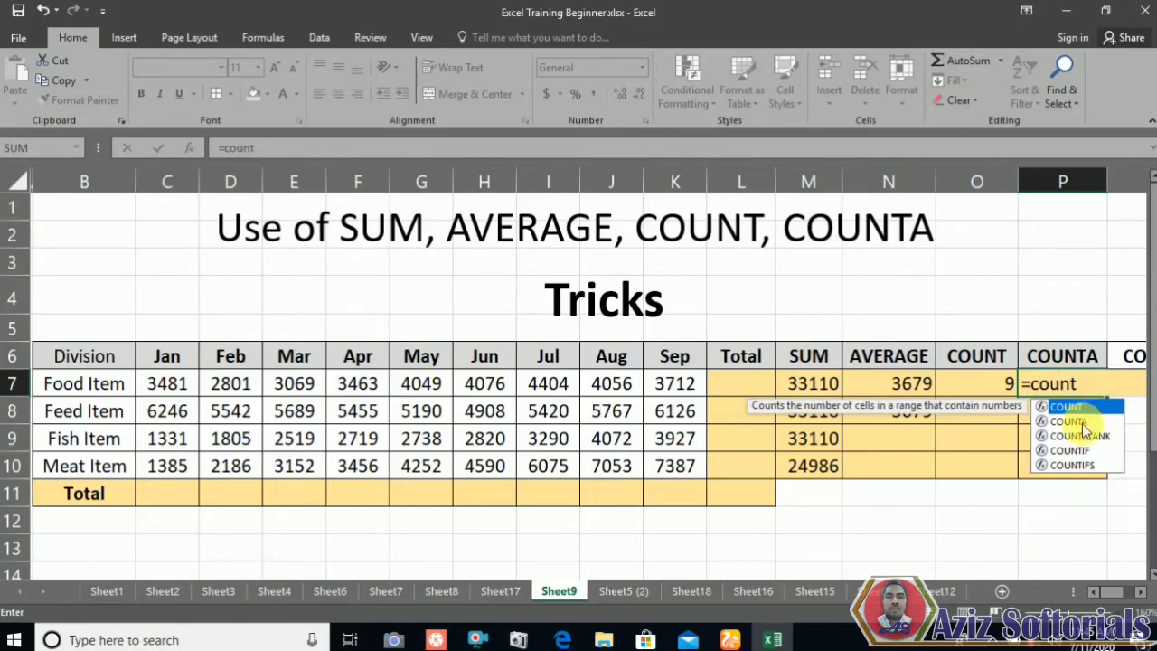
double_click(1088, 421)
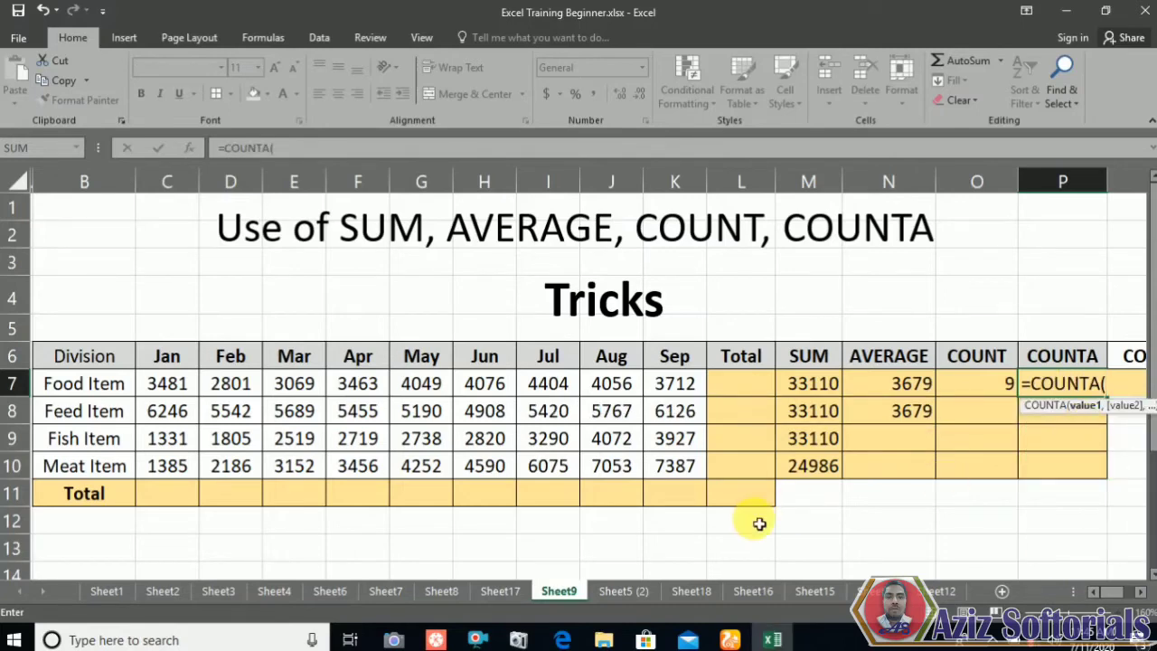
left_click(102, 385)
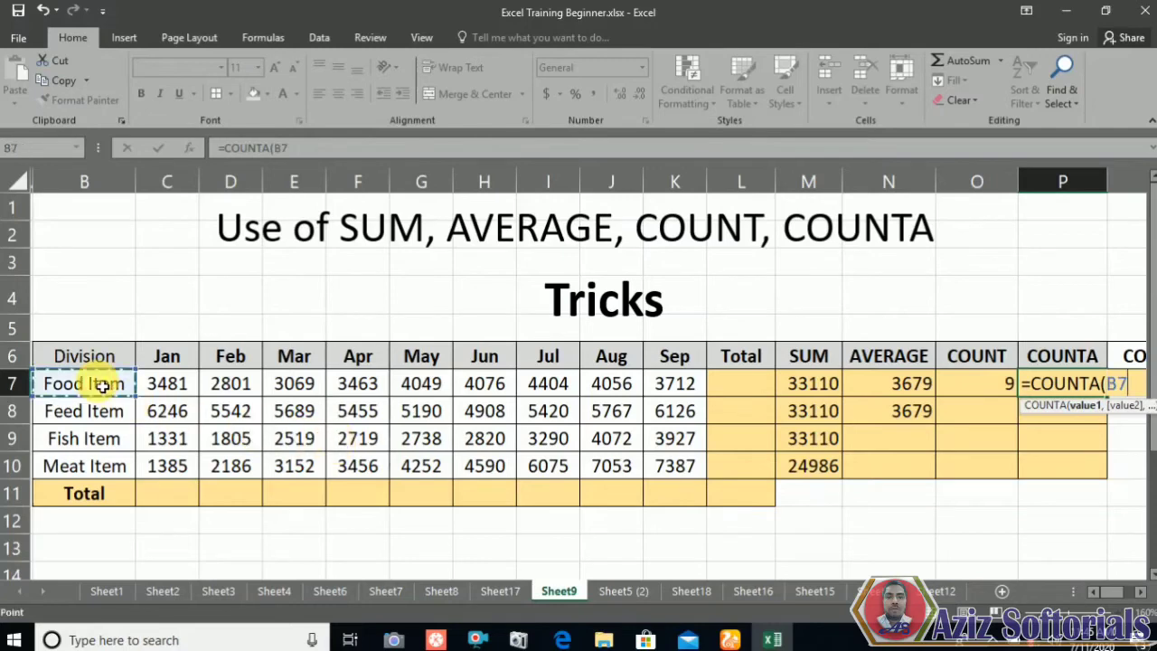
left_click_drag(102, 386, 678, 394)
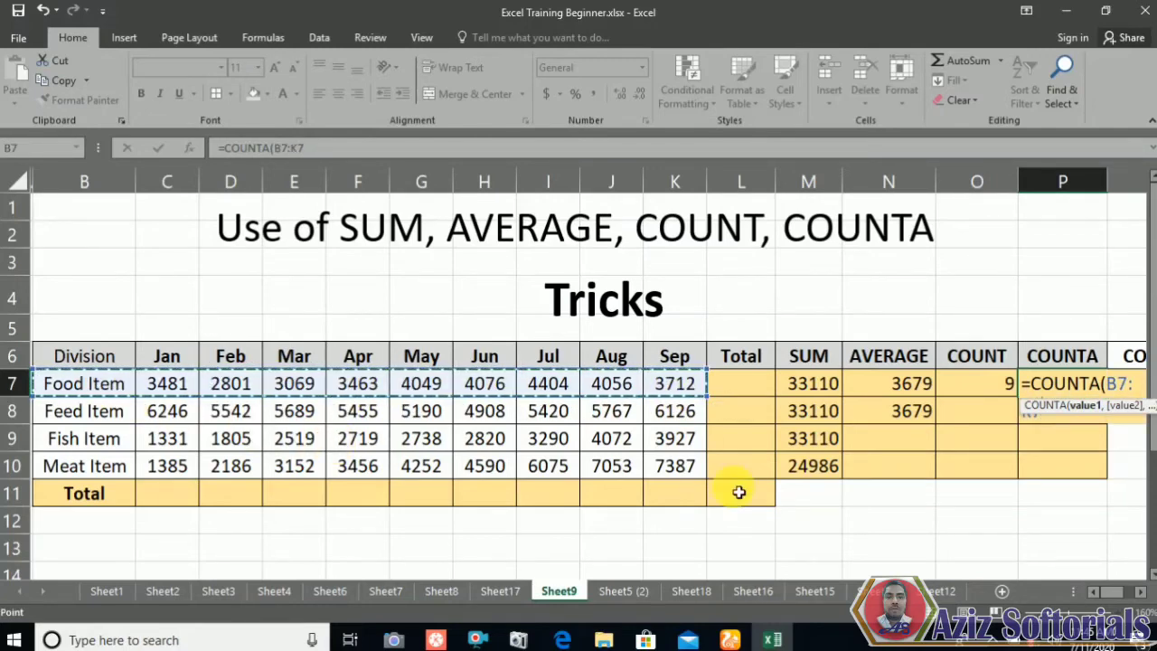
key("Return")
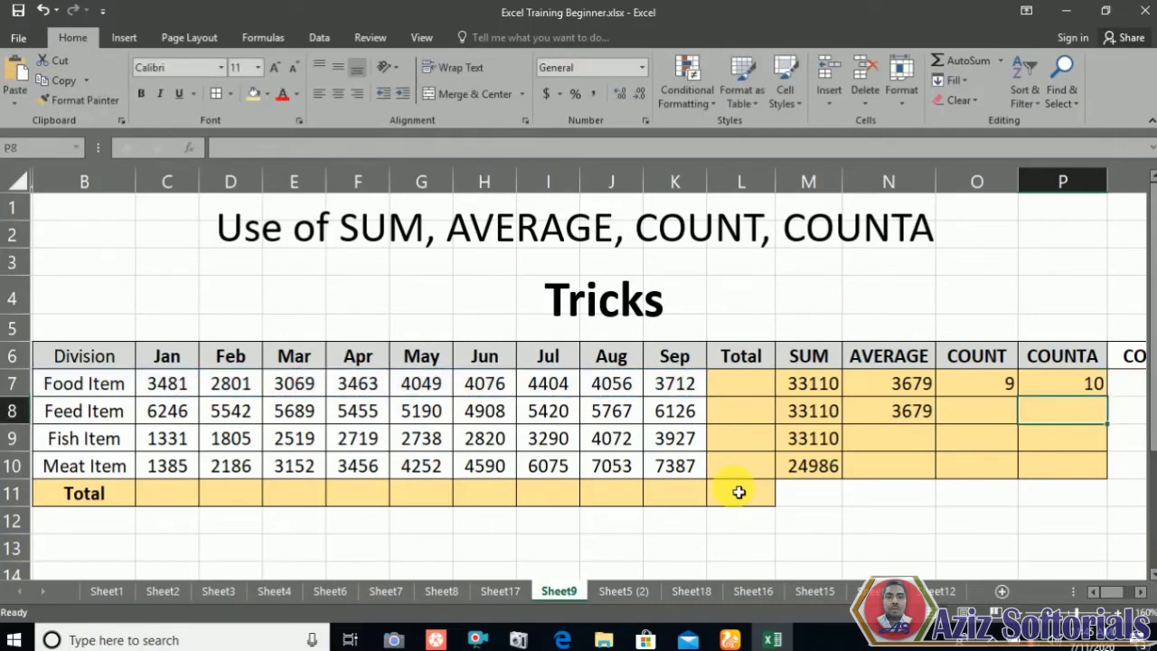
left_click(992, 383)
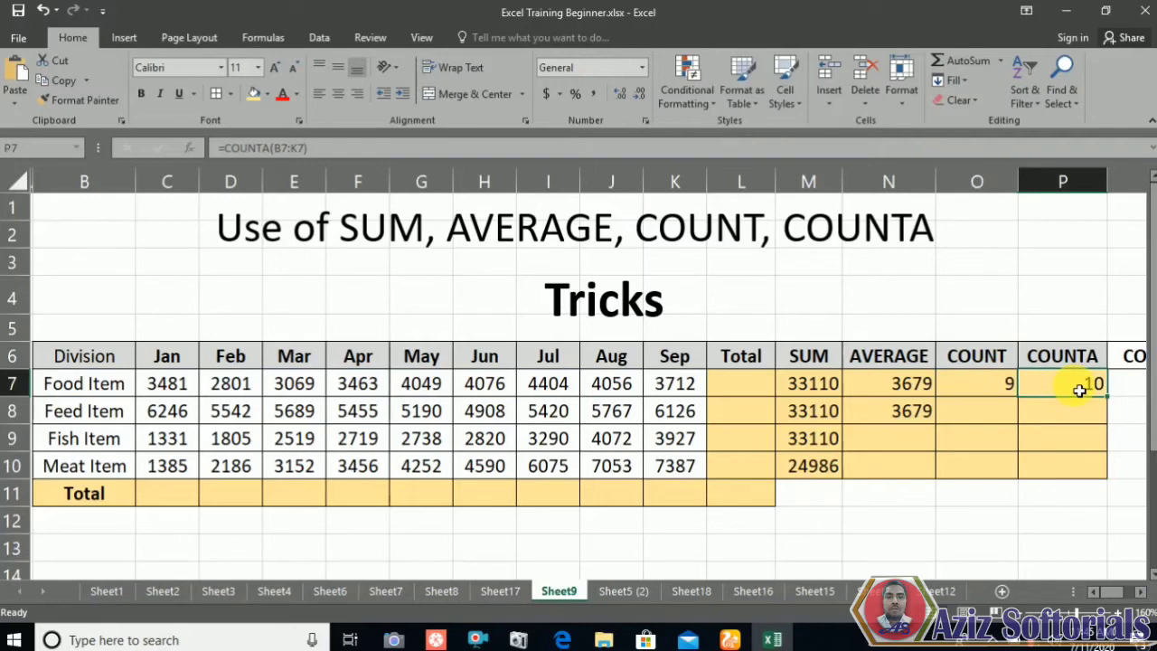
double_click(1067, 390)
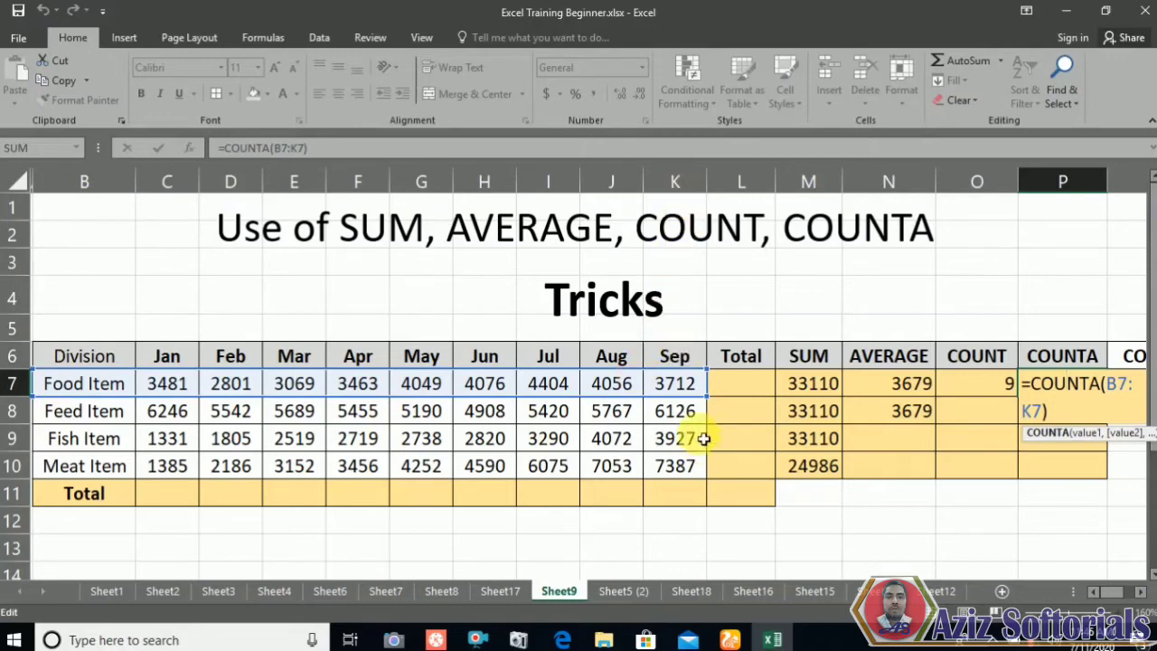
key("Return")
left_click(1012, 407)
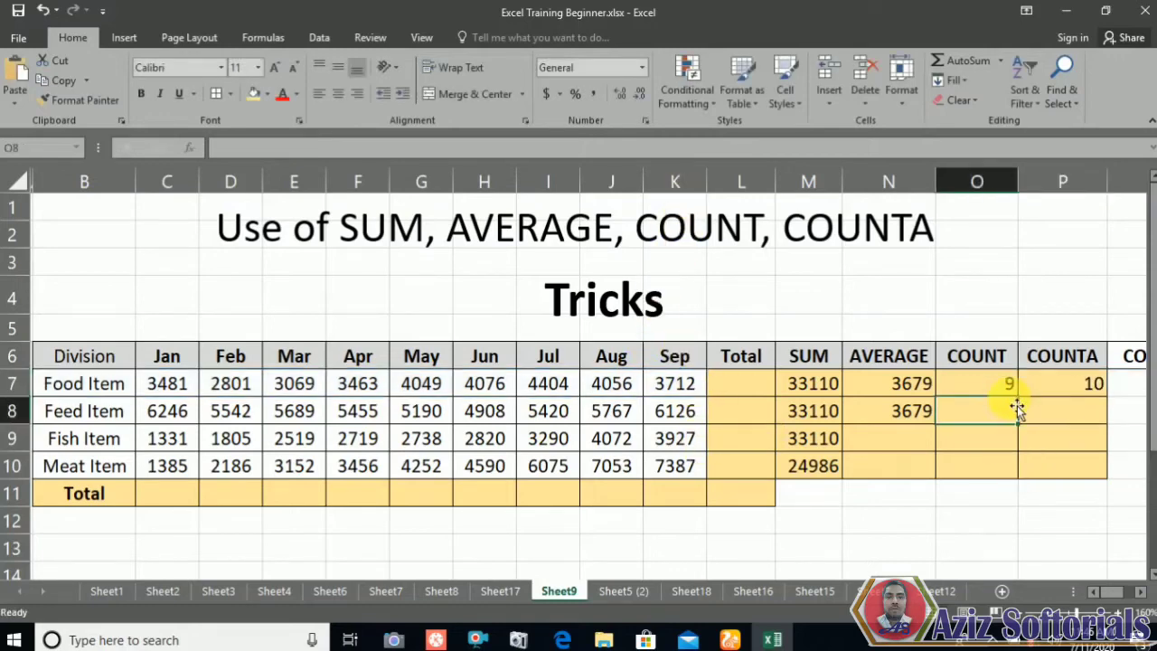
left_click(1002, 383)
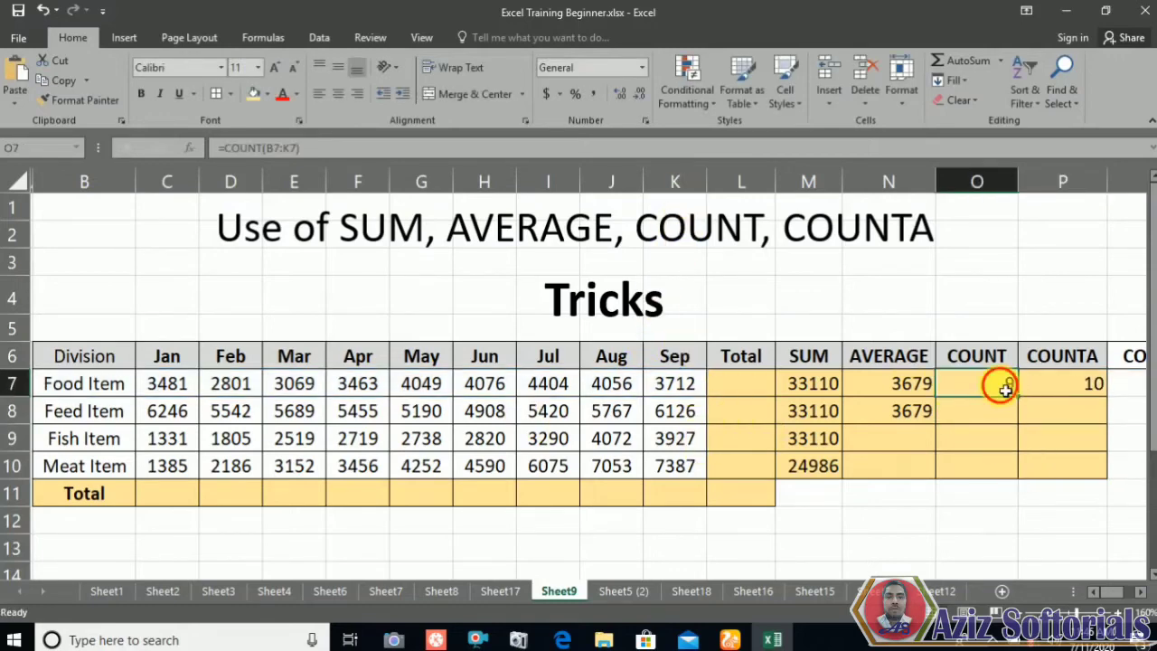
double_click(1003, 385)
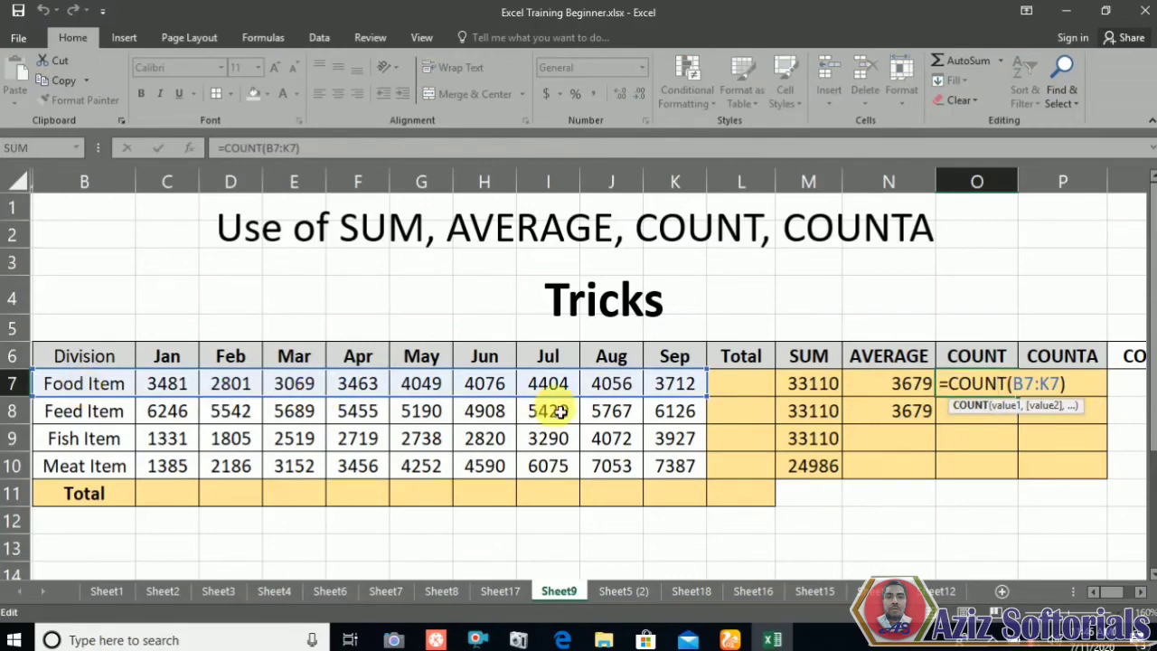
key("Return")
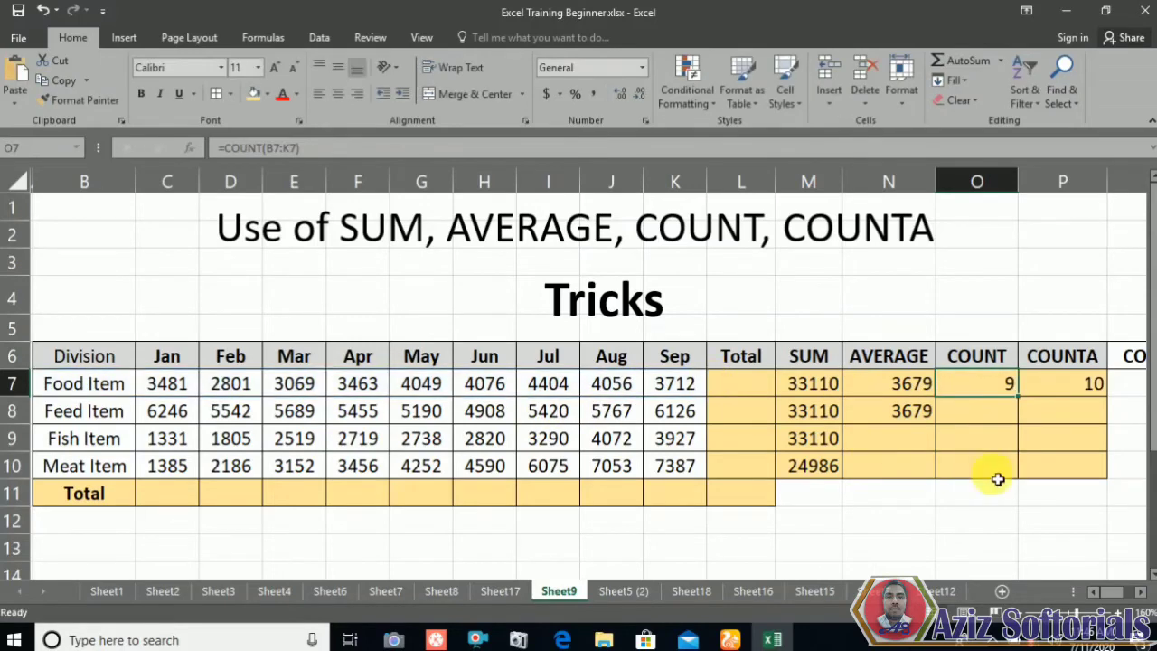
left_click(1000, 446)
left_click(1074, 393)
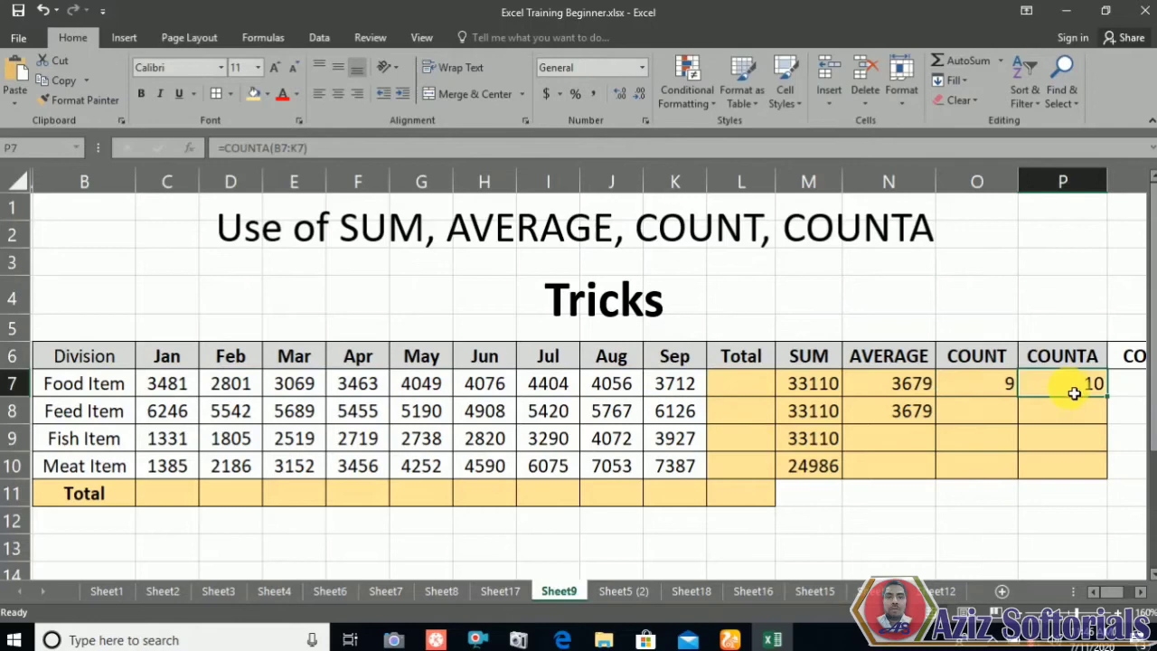
left_click(1010, 392)
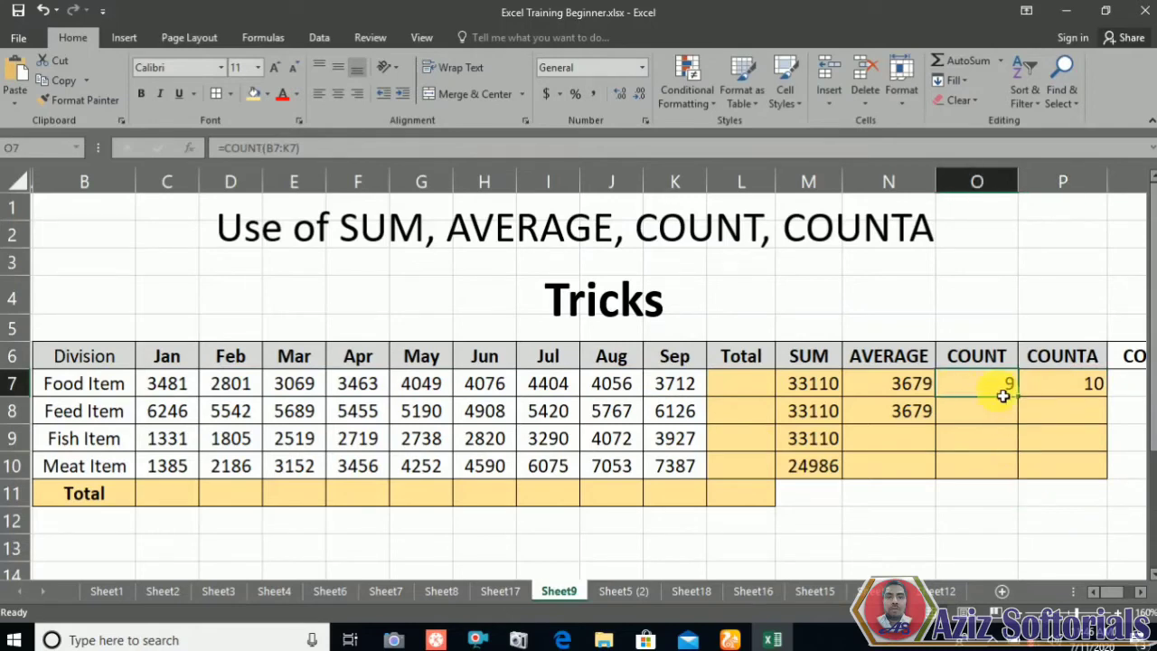
left_click(978, 411)
type("=")
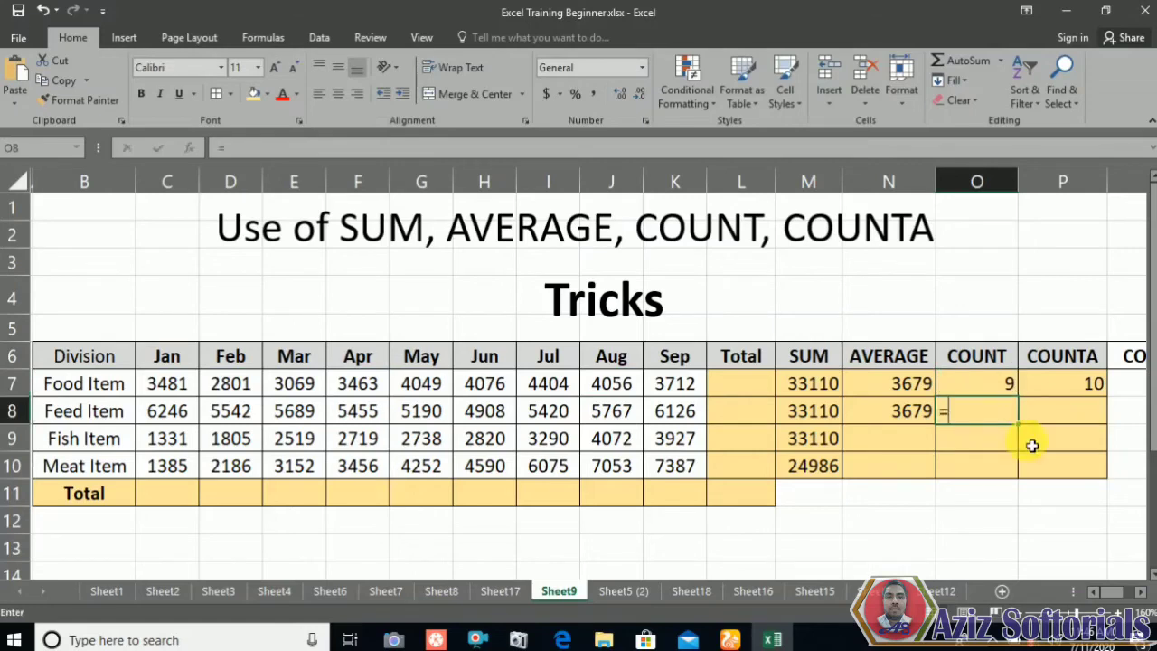
type("cou")
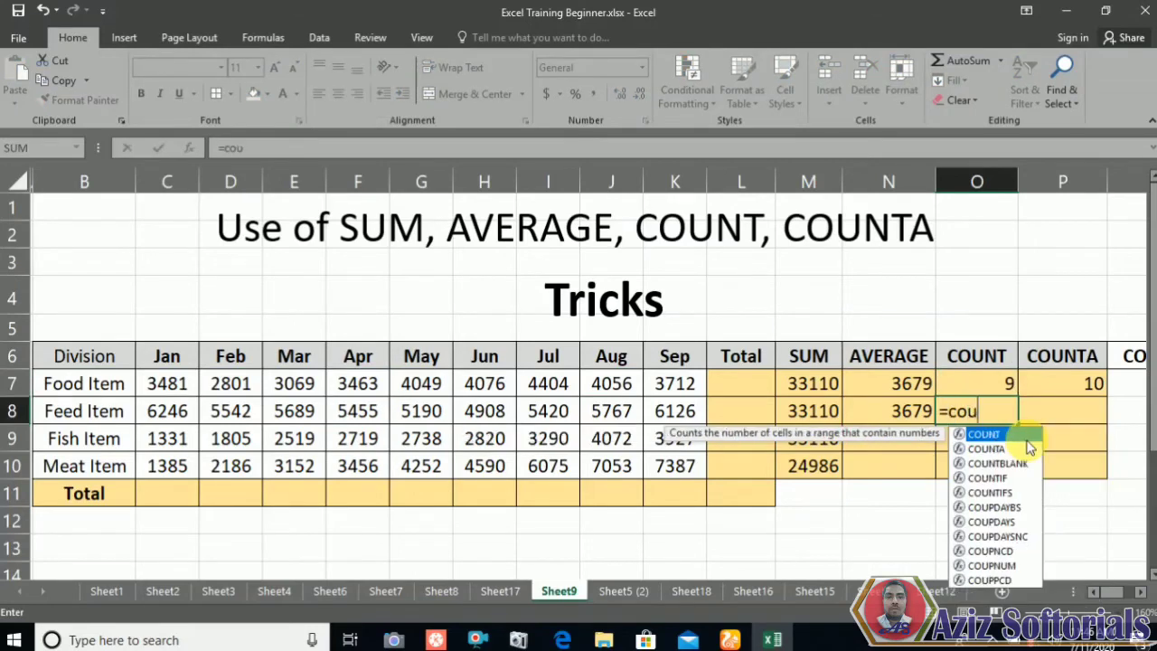
double_click(1015, 435)
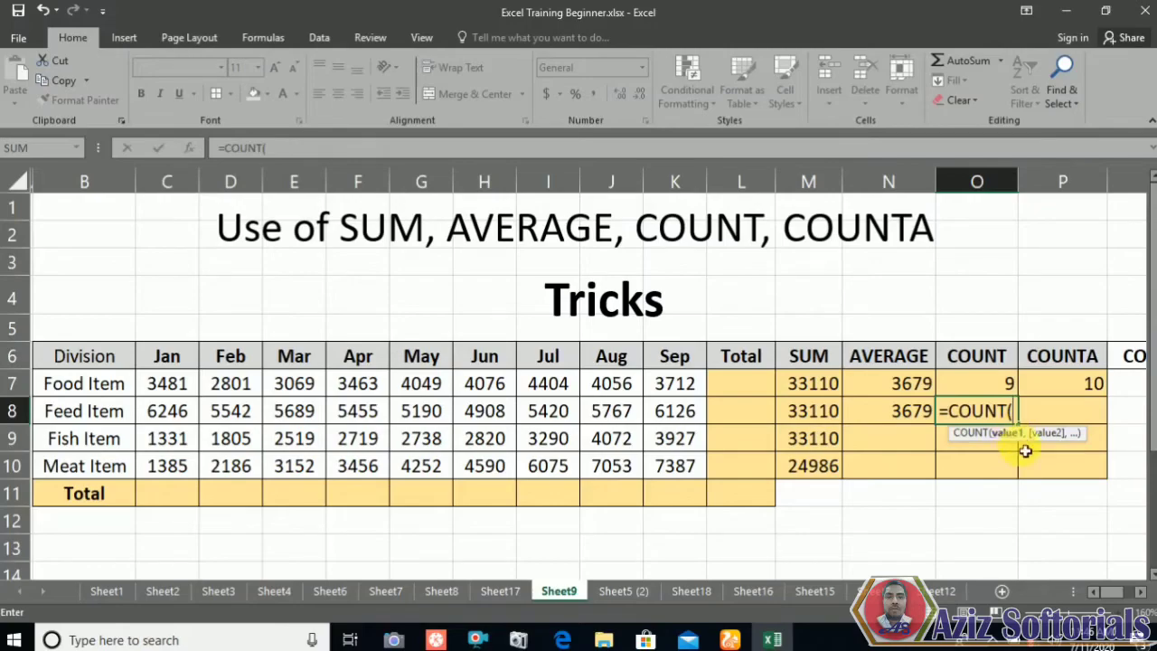
key("BackSpace")
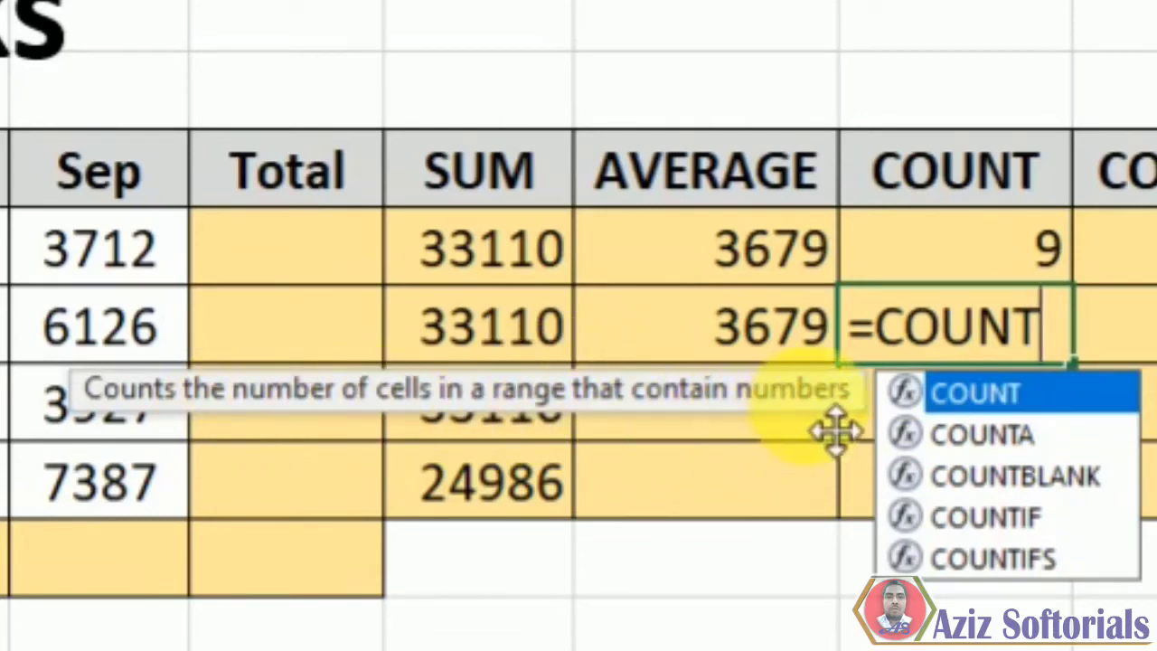
key("Escape")
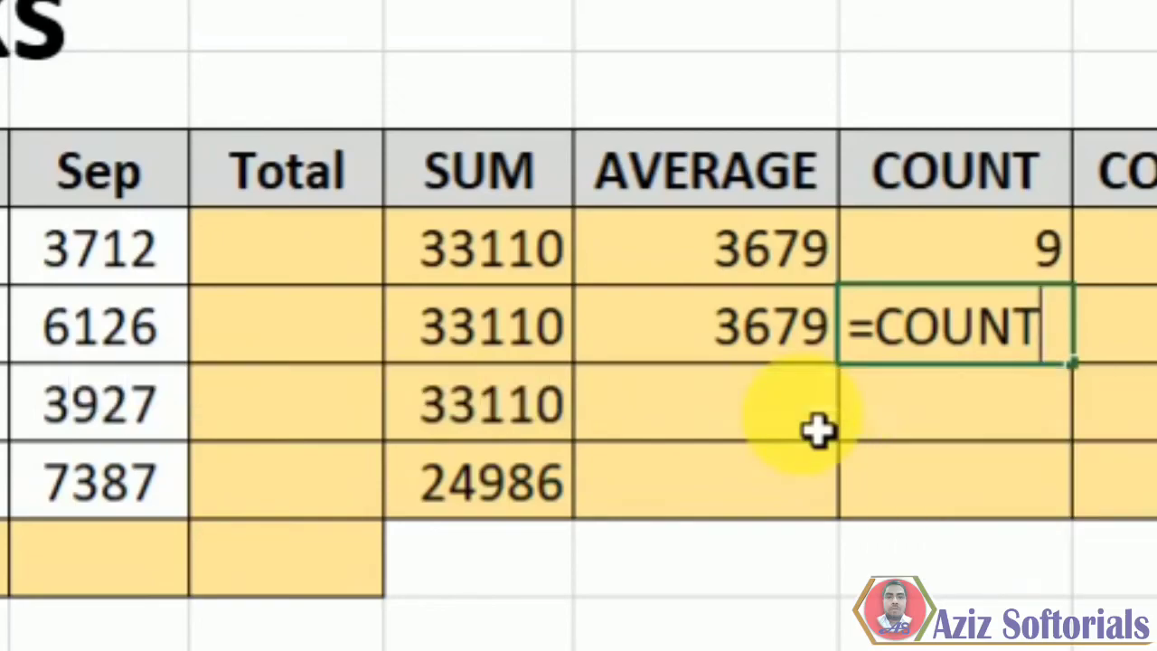
key("Escape")
left_click(1010, 385)
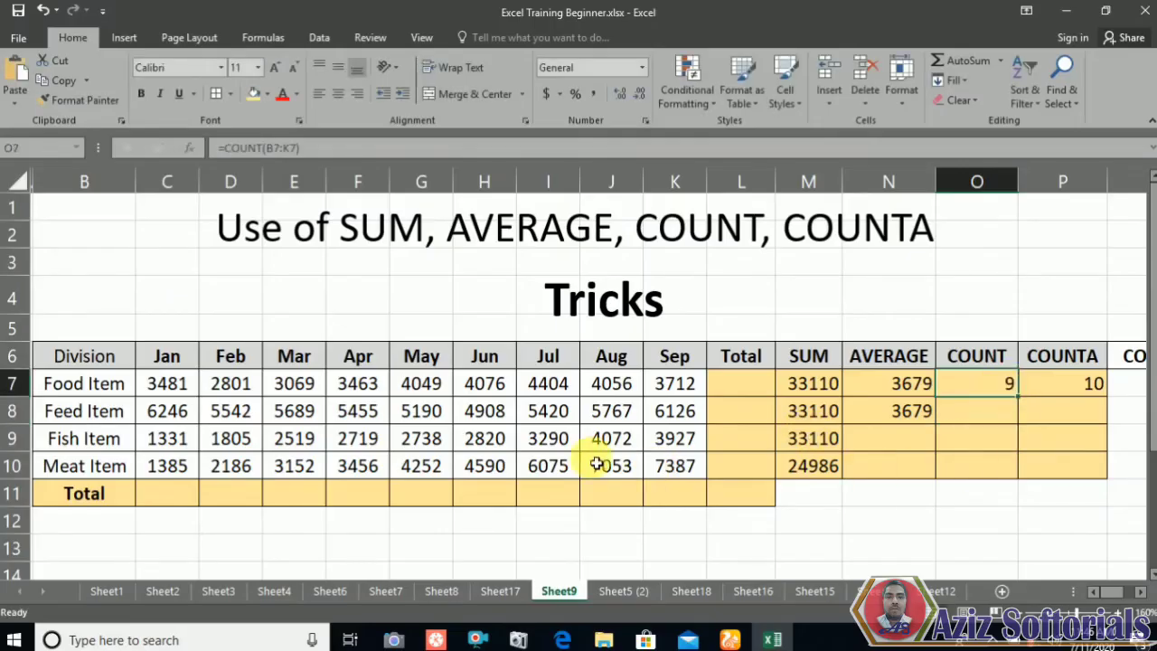
left_click(164, 384)
left_click(233, 387)
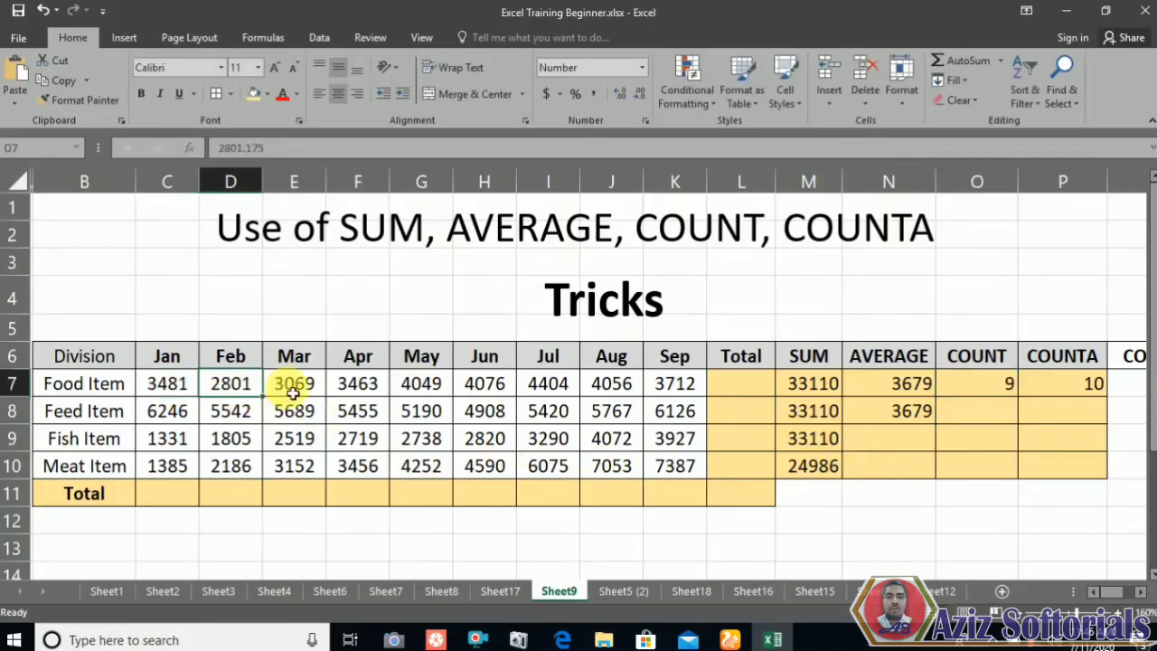
left_click(104, 384)
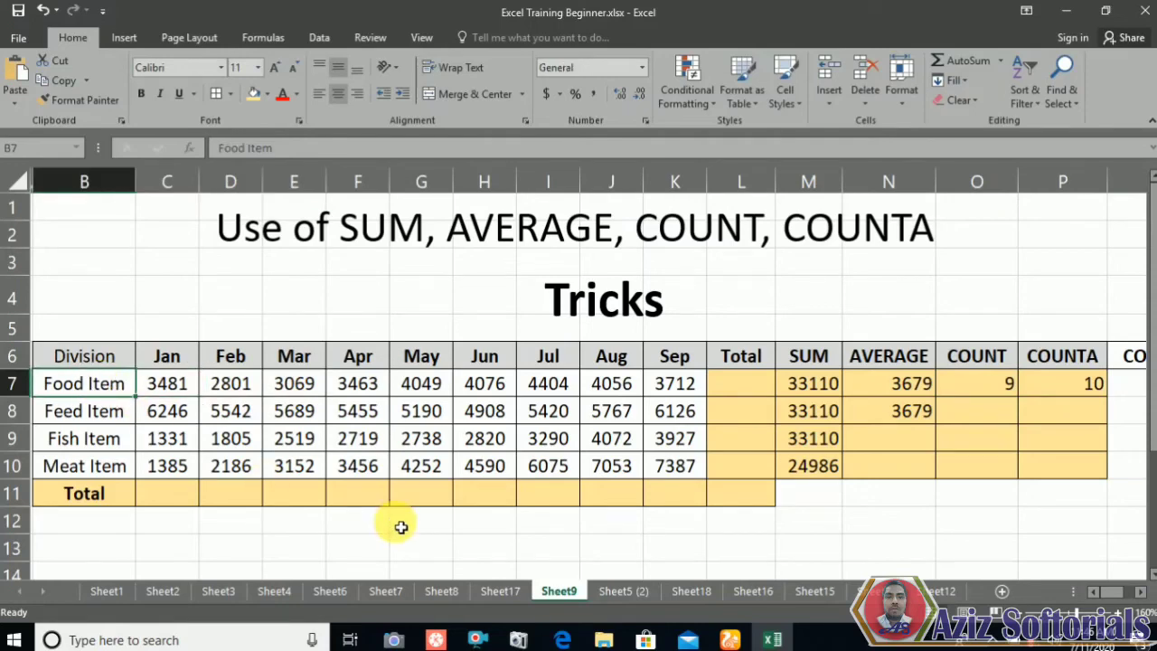
left_click(1073, 387)
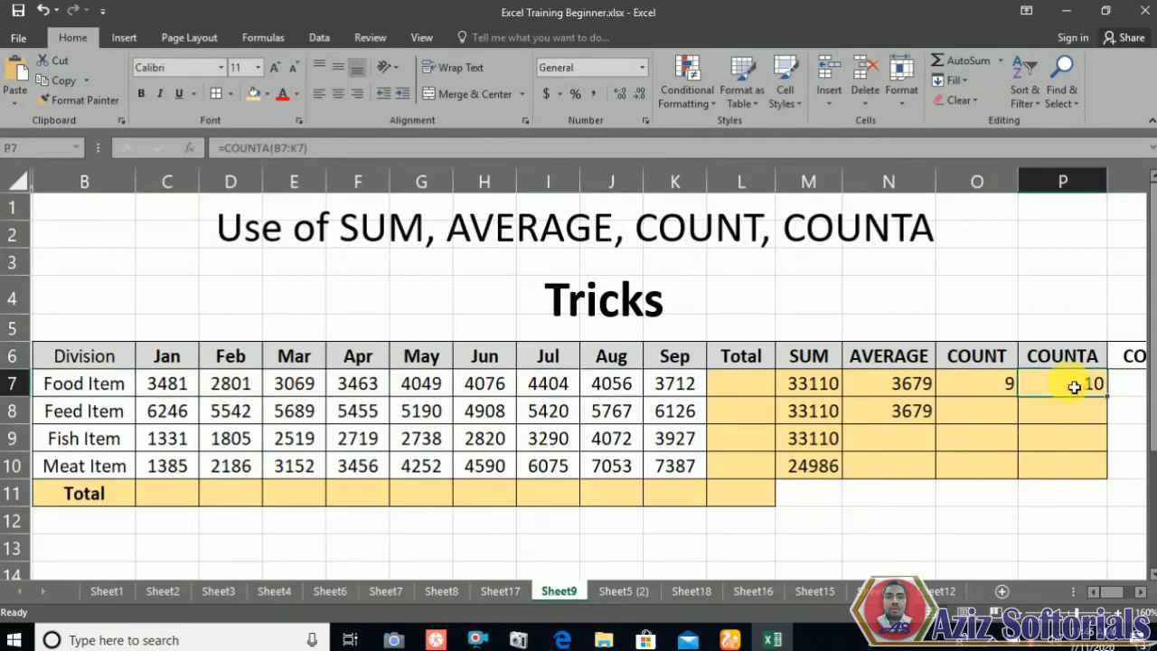
left_click(1081, 418)
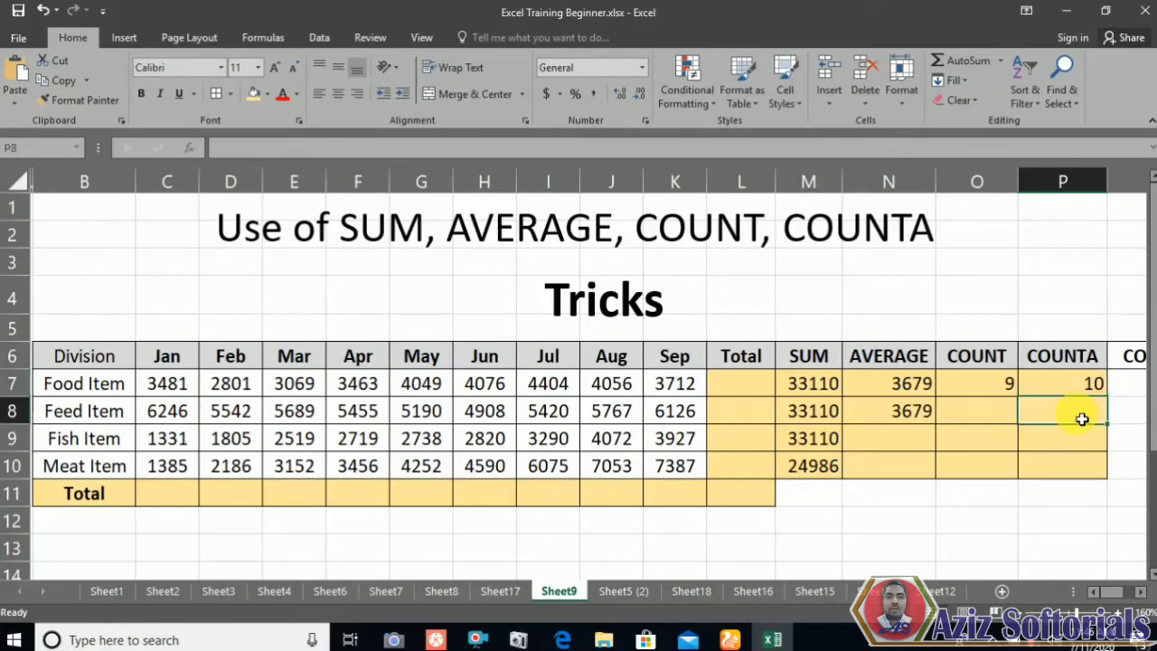
type("=c")
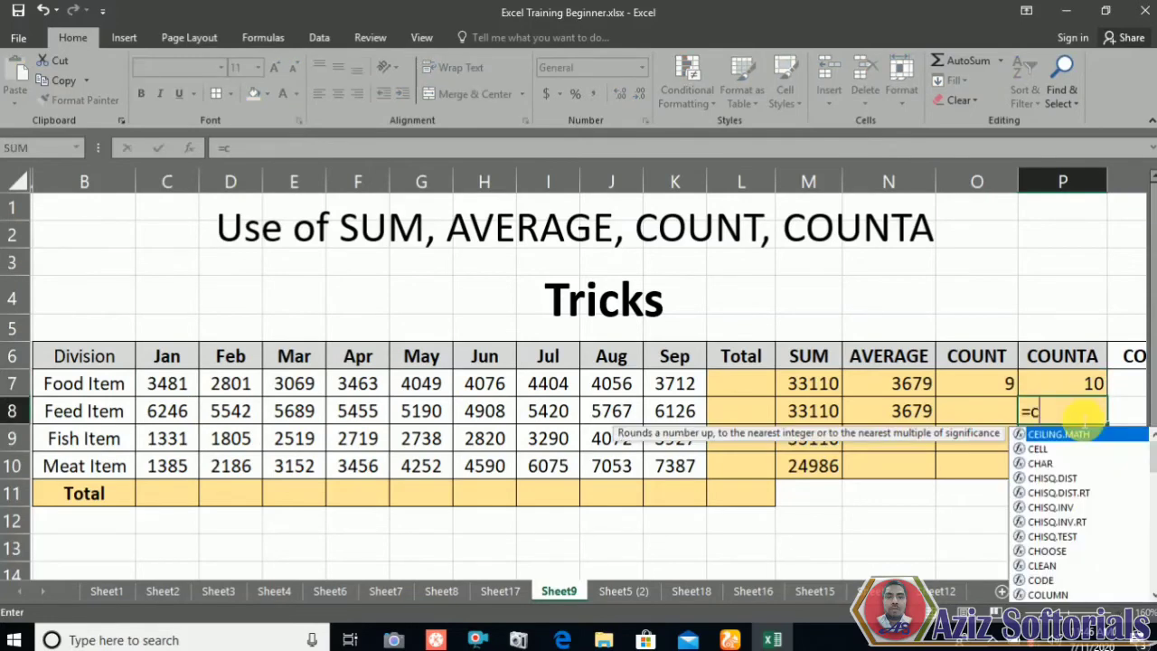
type("ou")
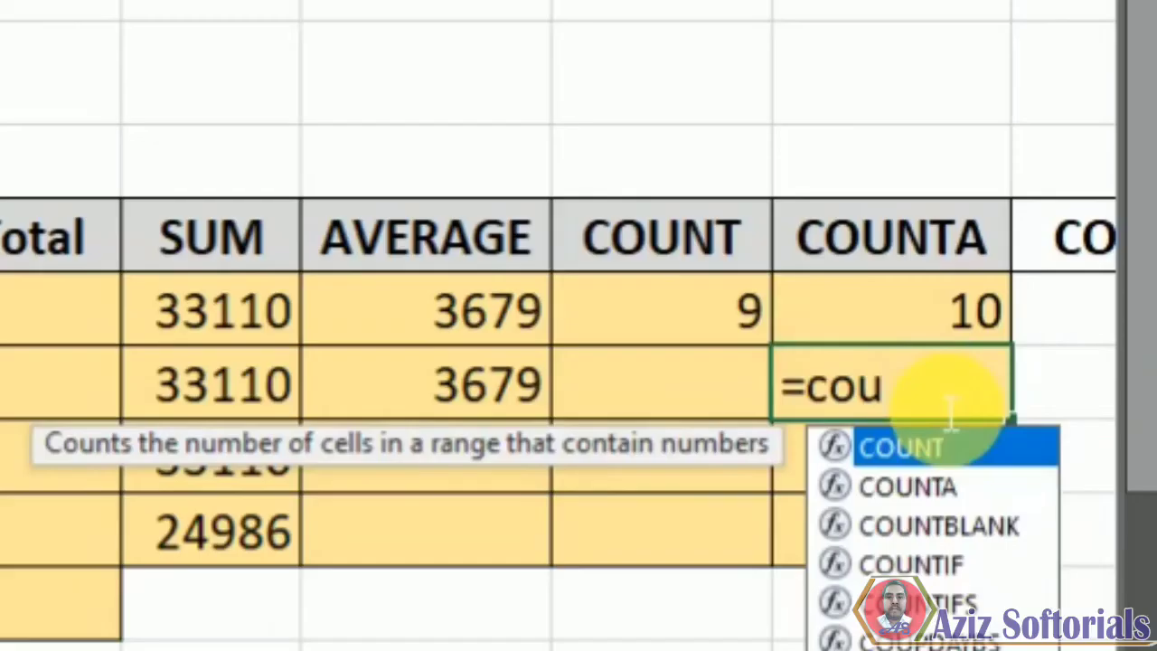
left_click(949, 493)
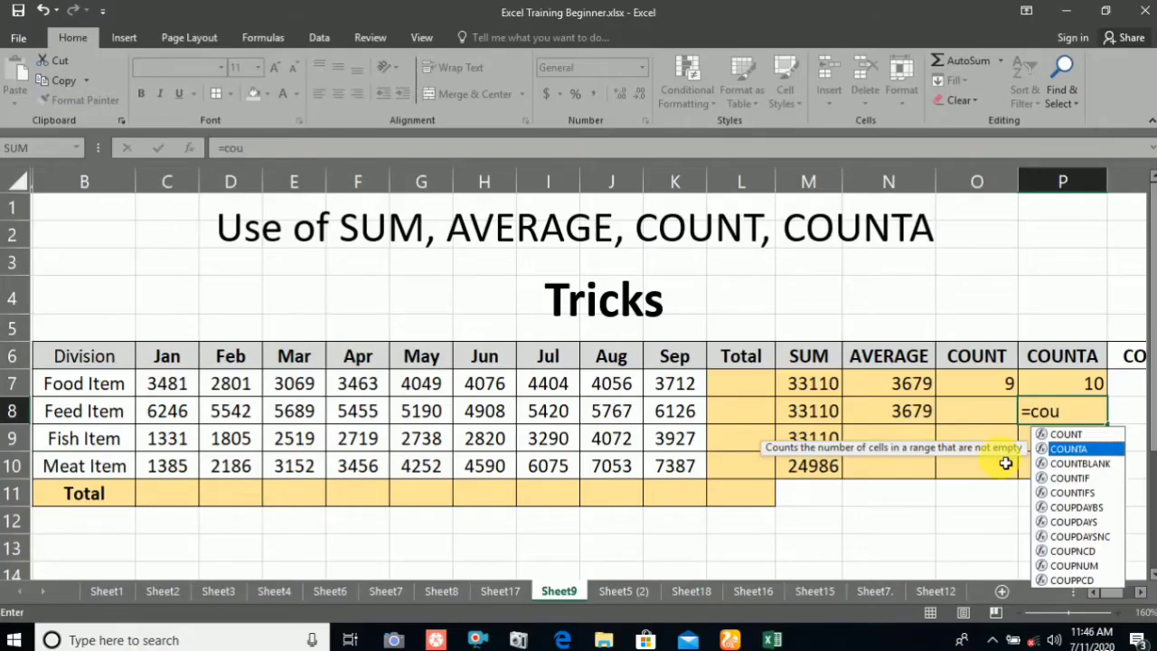
key("Escape")
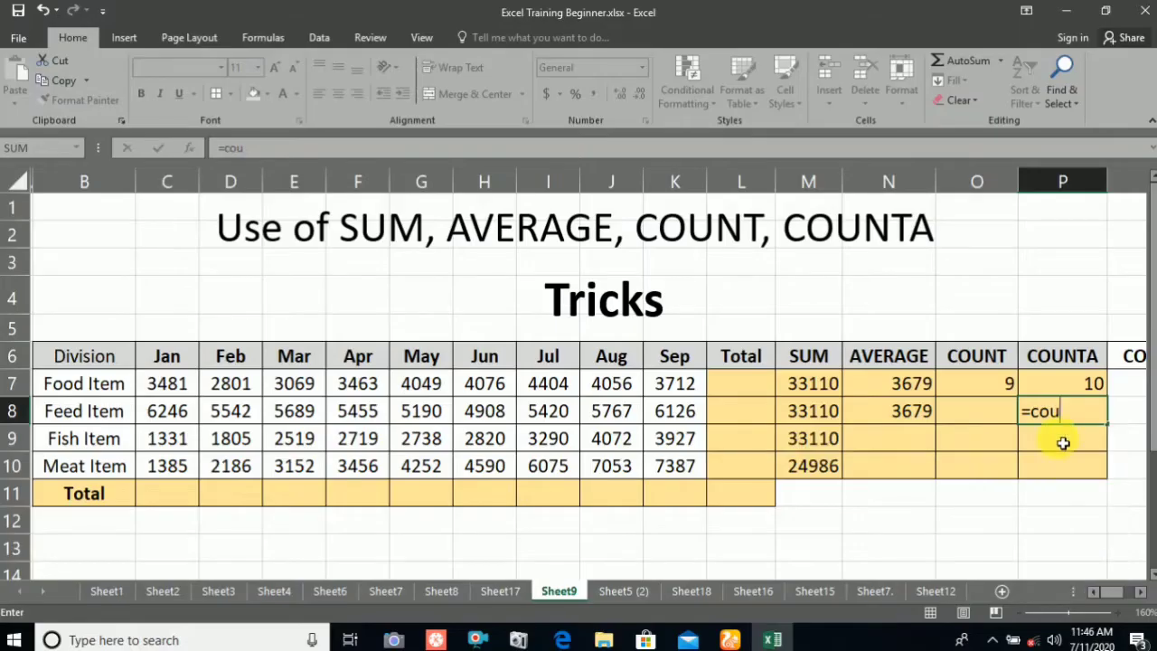
key("Escape")
left_click(1074, 439)
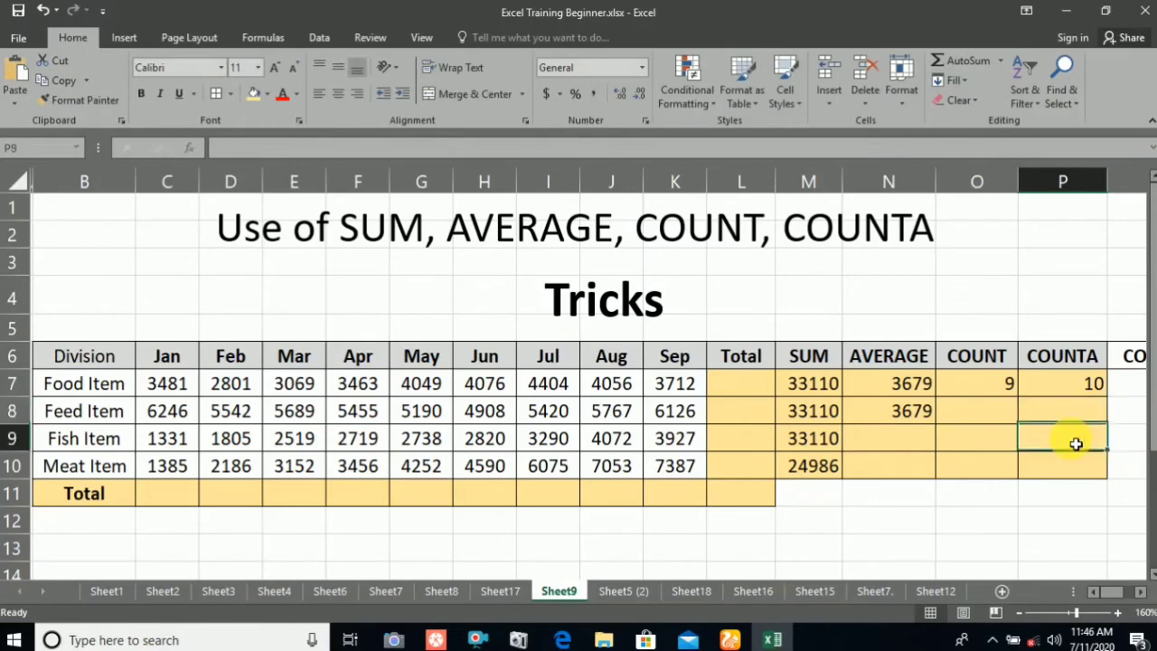
left_click(1090, 389)
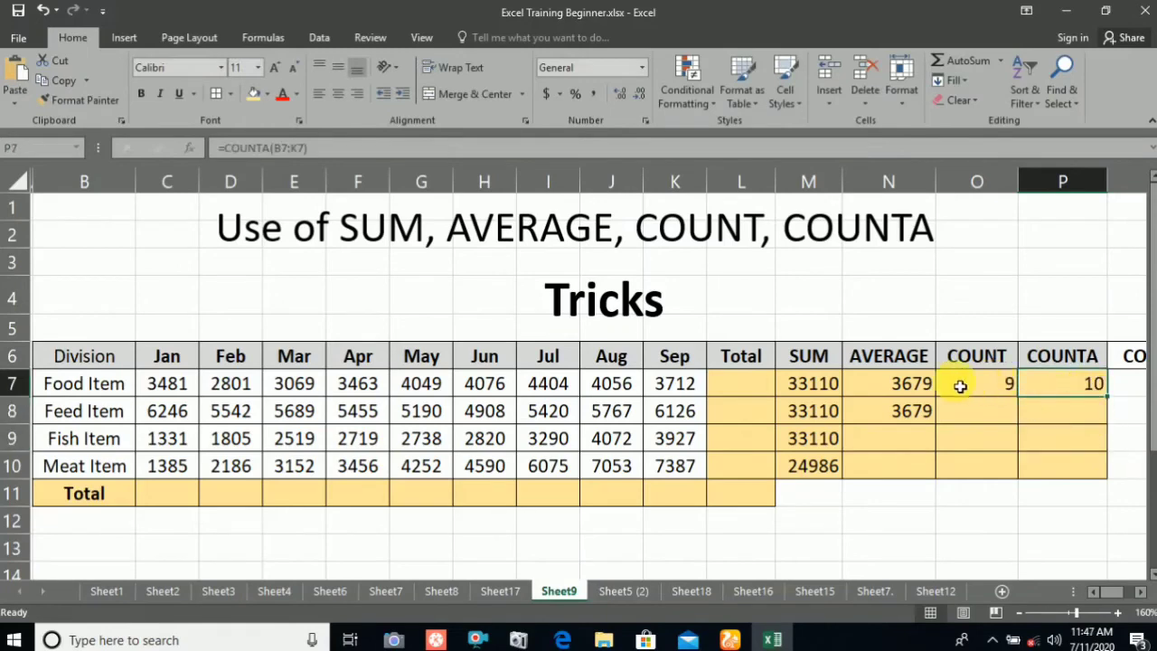
left_click(814, 366)
left_click(891, 362)
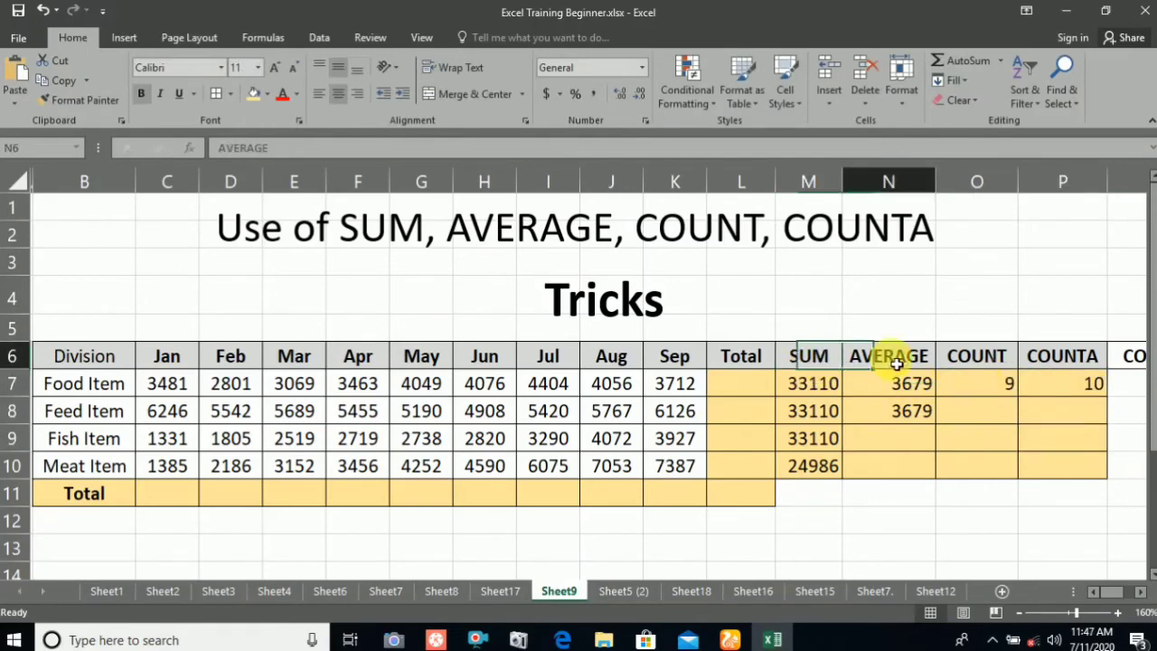
left_click(985, 367)
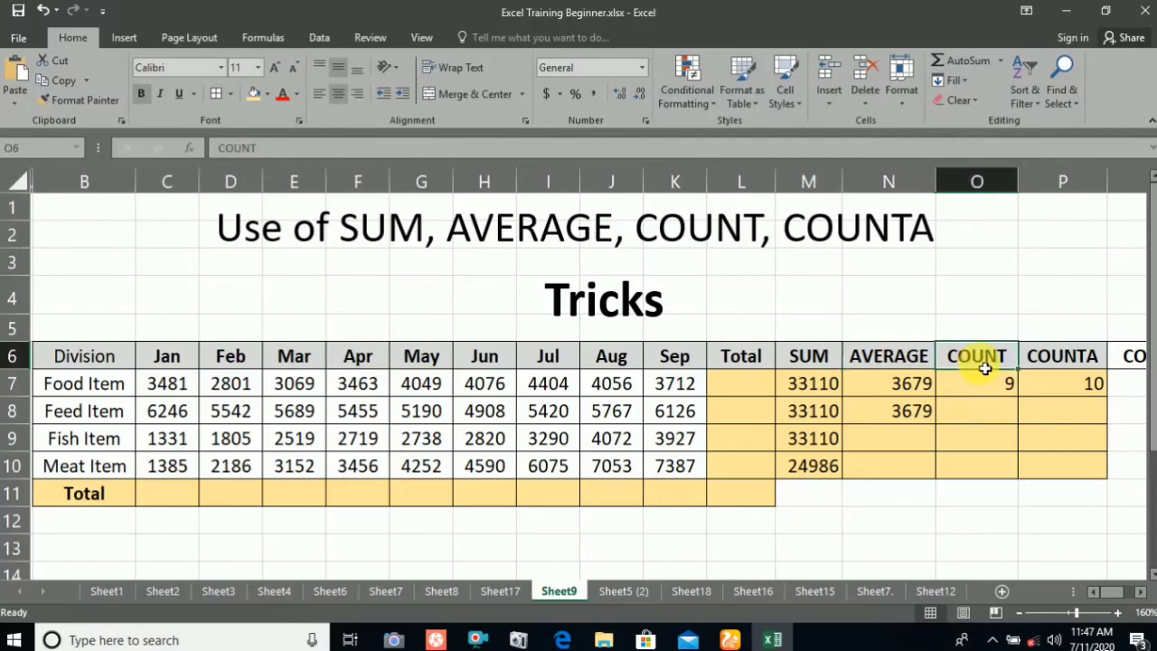
left_click(1068, 358)
left_click(1073, 391)
left_click(1078, 416)
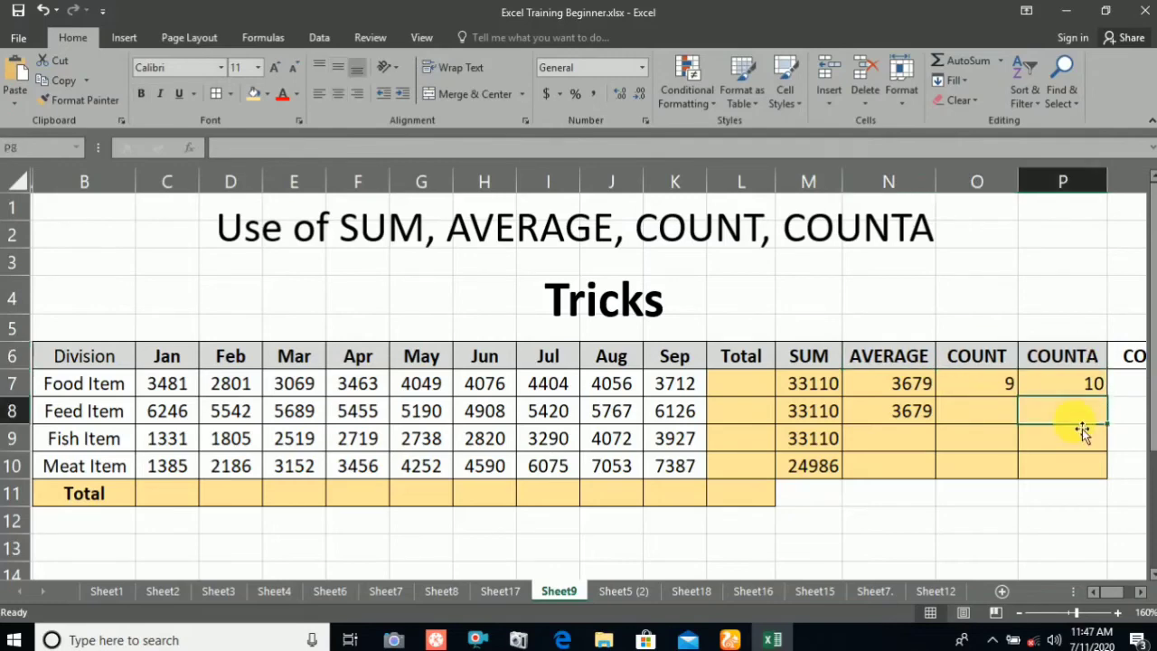
left_click(1141, 592)
left_click(1141, 592)
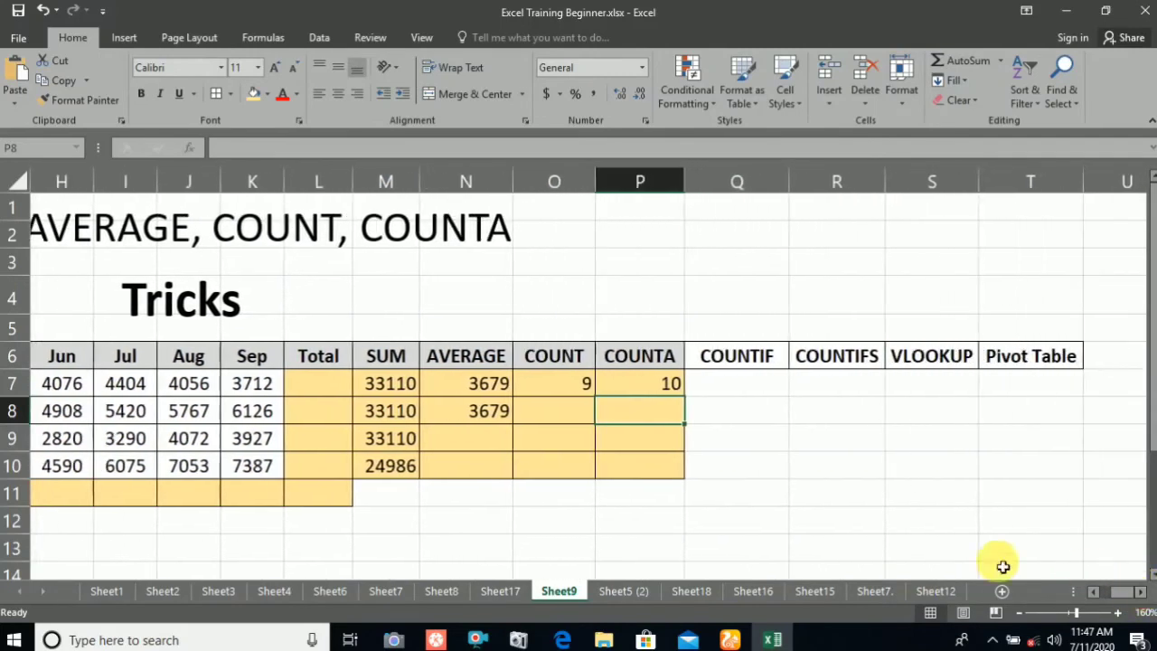
left_click(766, 356)
left_click(849, 358)
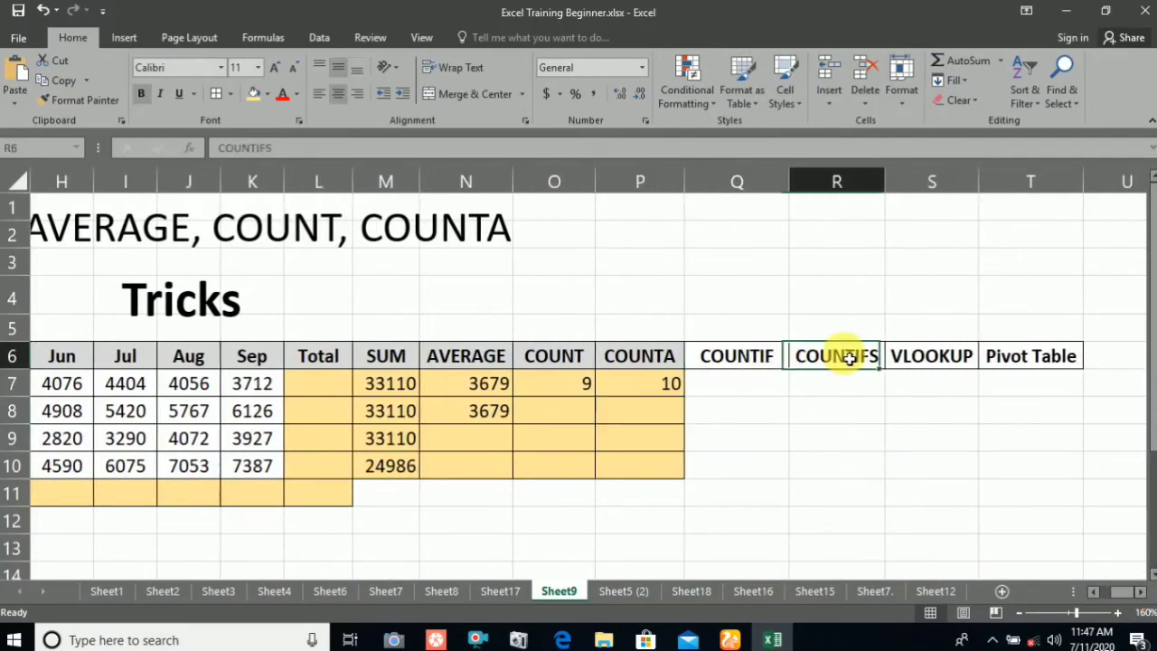
left_click(937, 354)
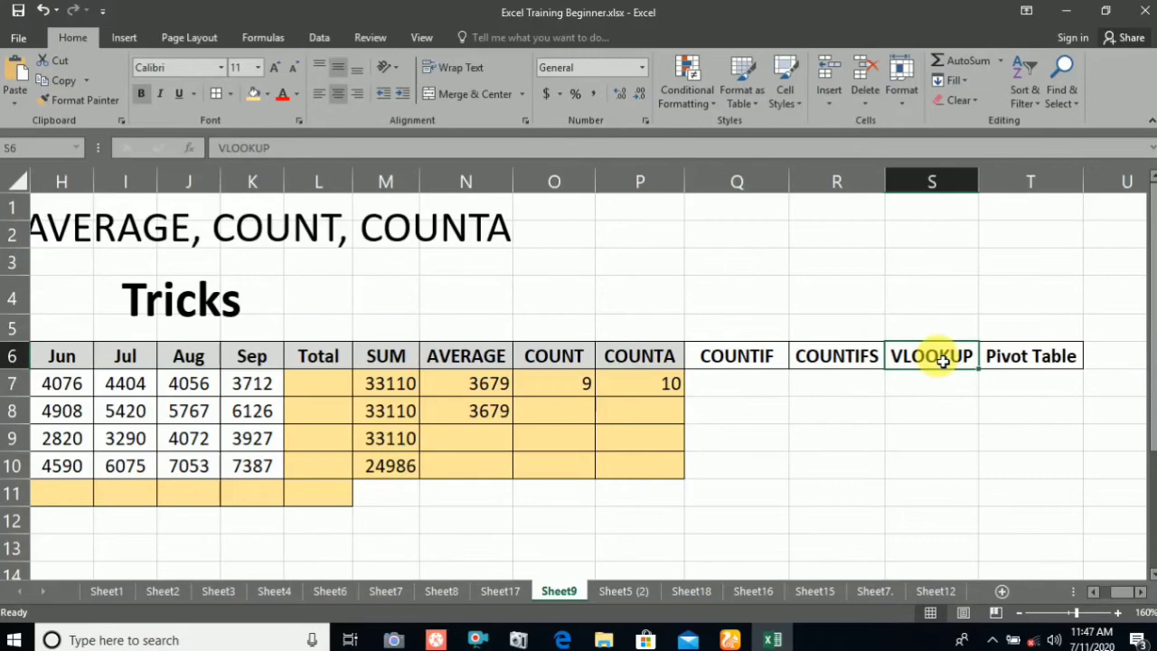
left_click(1053, 367)
left_click_drag(1121, 591, 1110, 592)
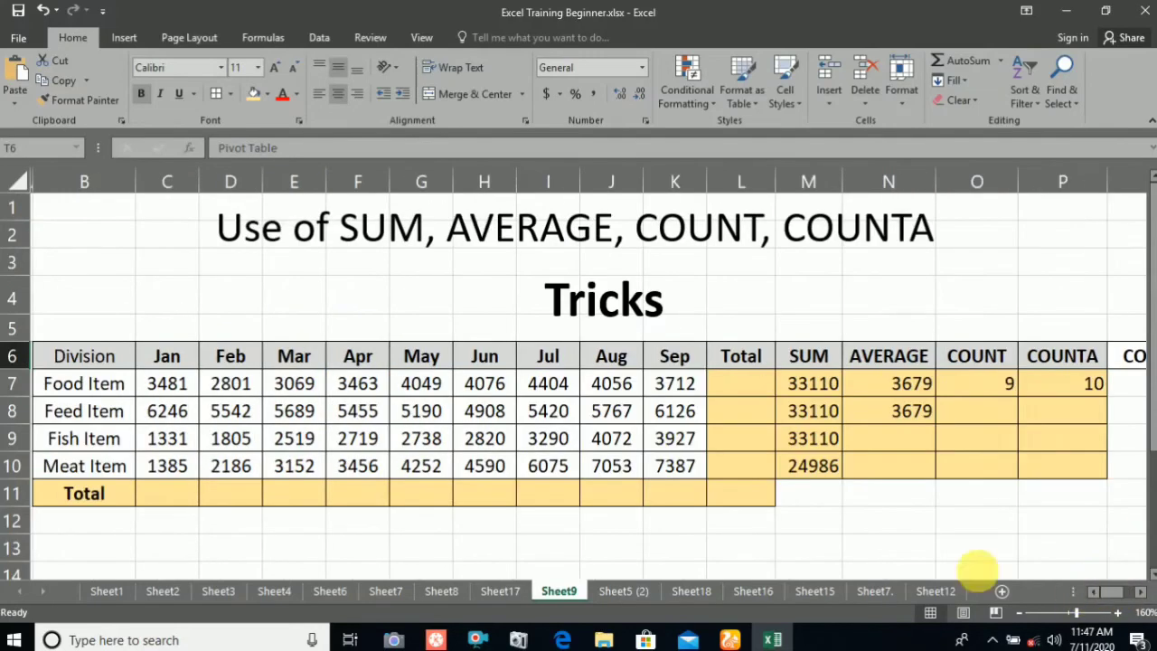
left_click(634, 531)
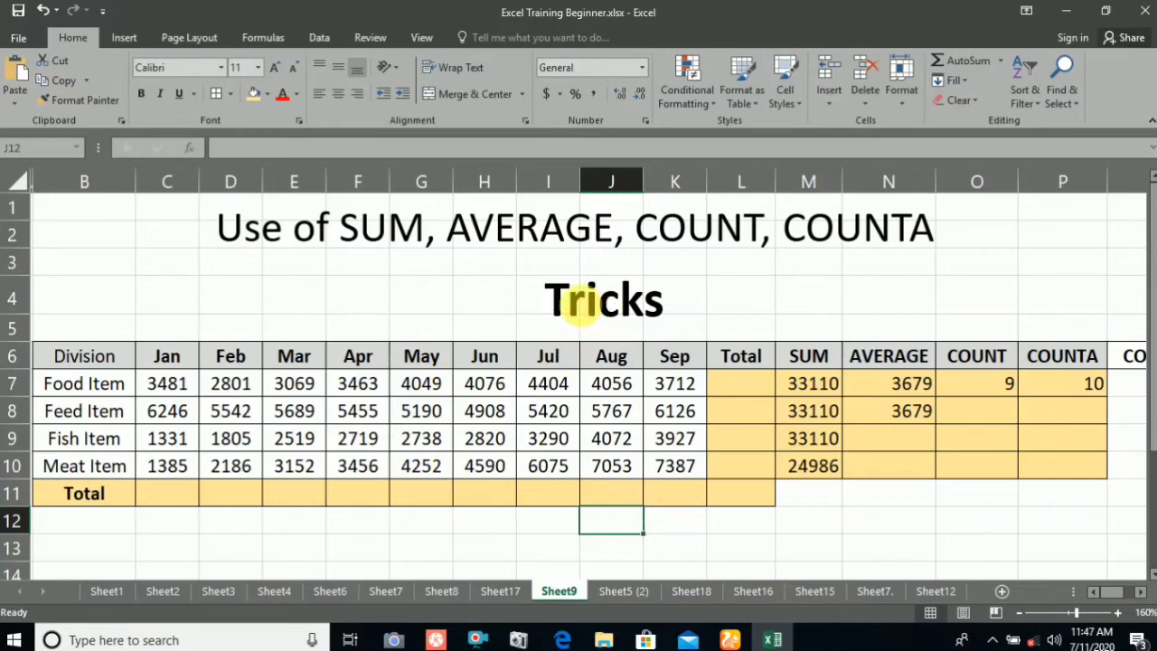
left_click(568, 303)
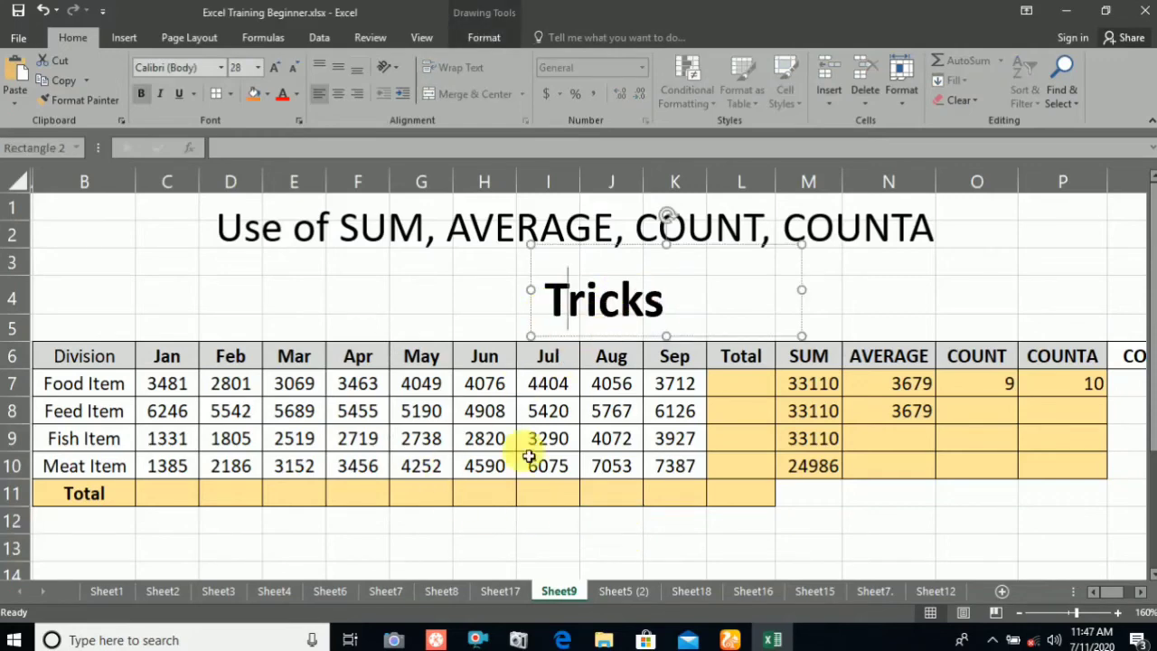
left_click(494, 495)
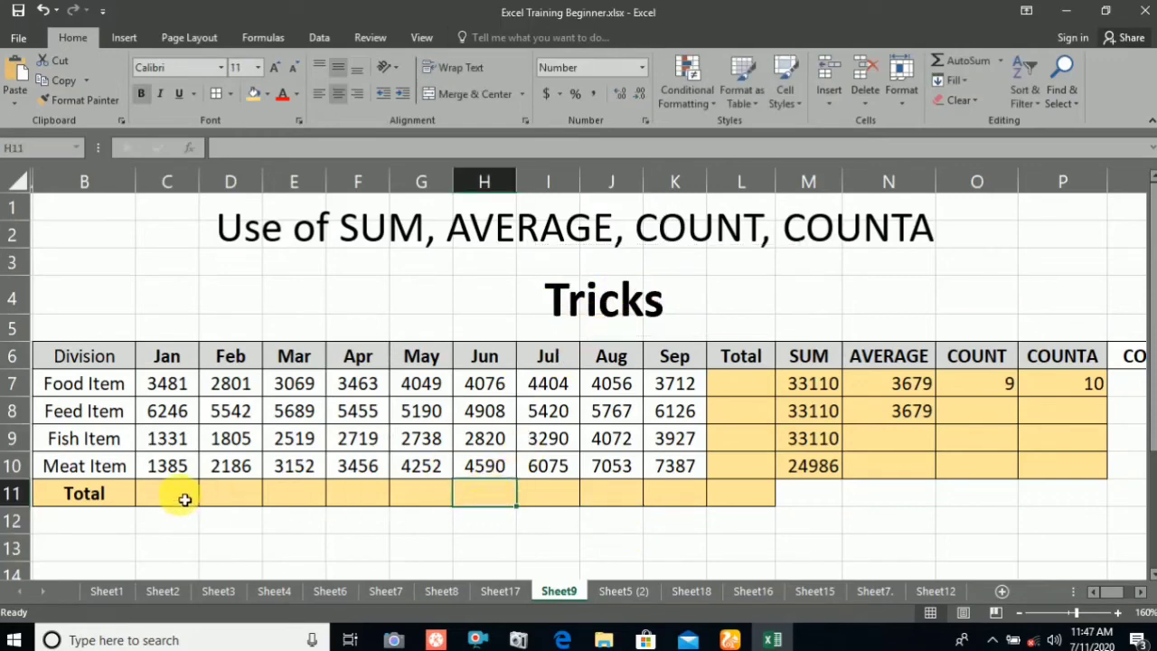
Step: AutoSum the Jan figures in C11 and fill the total across to L11
left_click_drag(167, 360, 168, 466)
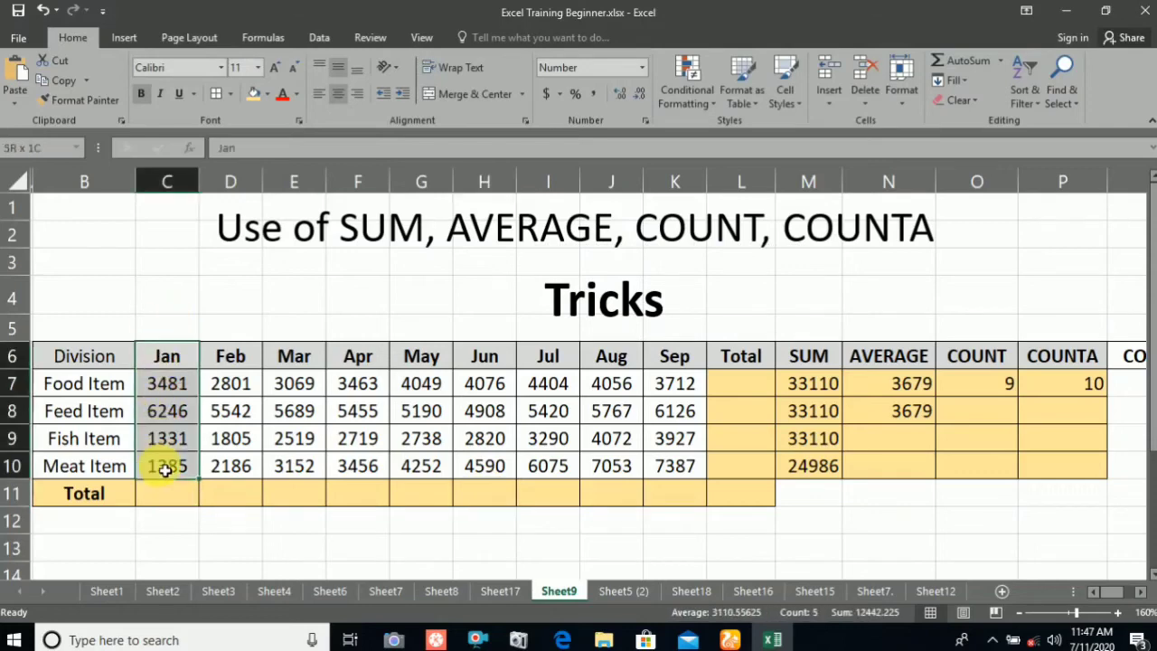
left_click(180, 496)
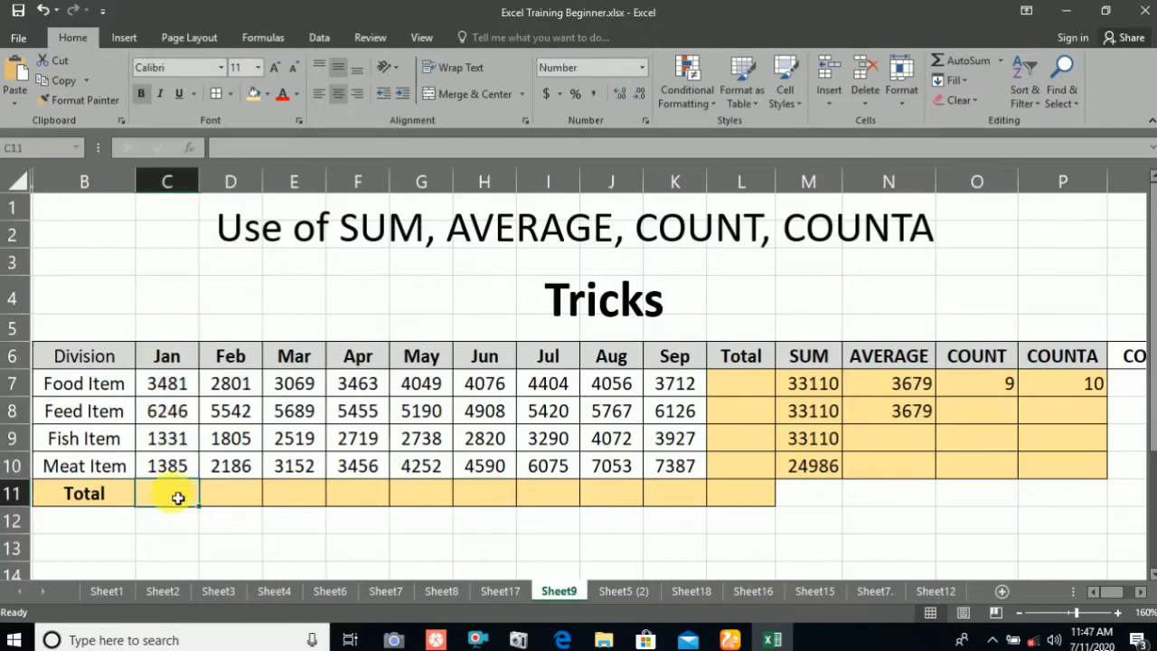
key("alt+equal")
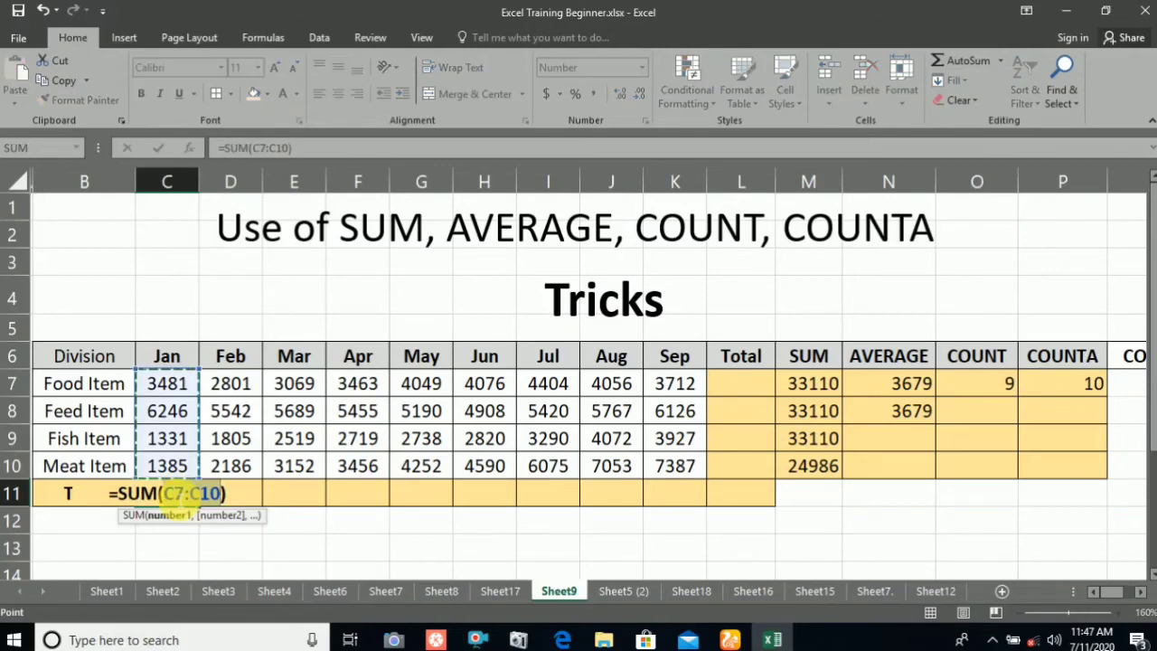
key("Return")
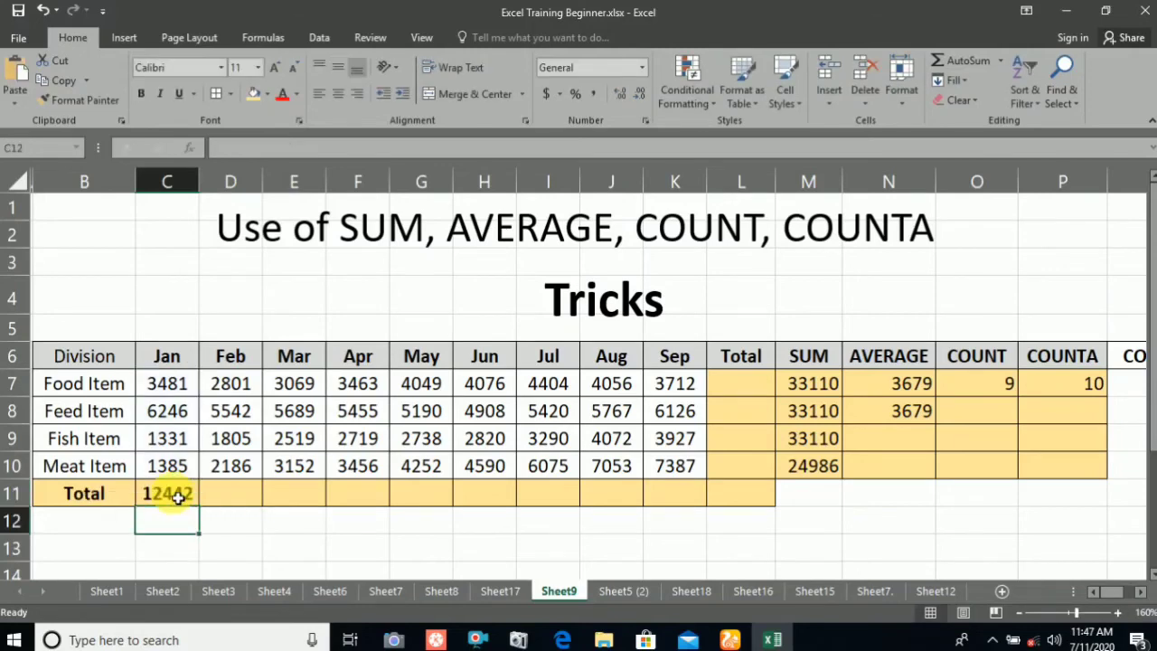
left_click(178, 496)
mouse_move(199, 506)
left_mouse_down()
mouse_move(664, 548)
mouse_move(760, 534)
mouse_move(750, 531)
left_mouse_up()
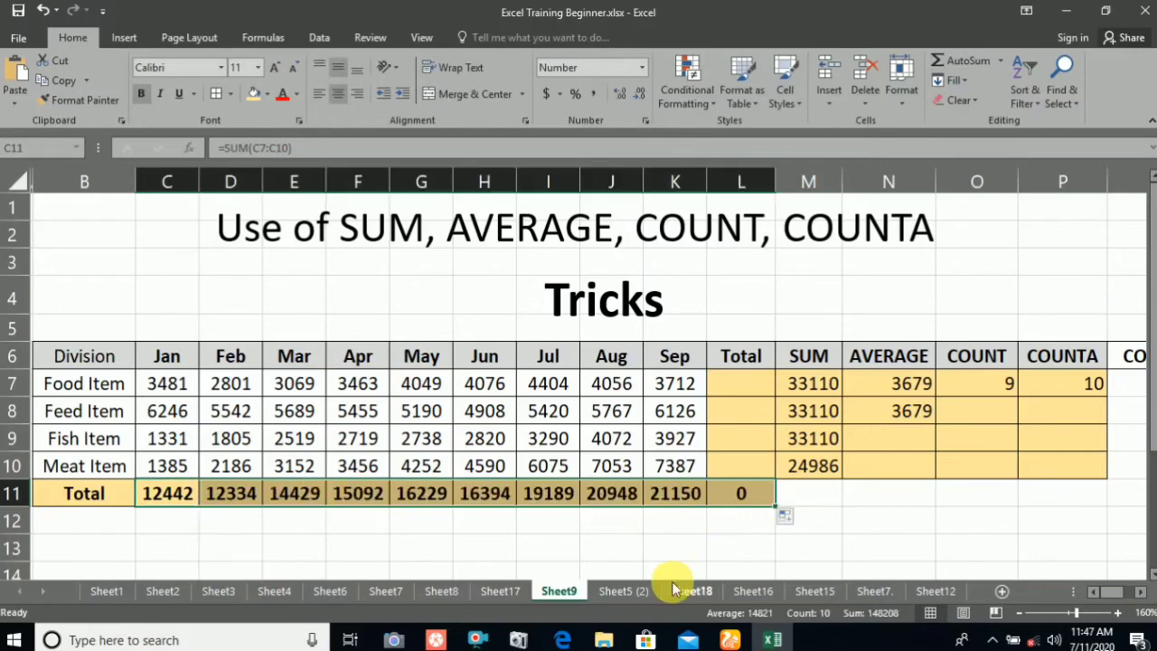
Step: AutoSum the Food Item months in L7 and fill down to L10 (33110, 50341, 25222, 39535)
left_click(768, 375)
key("alt+equal")
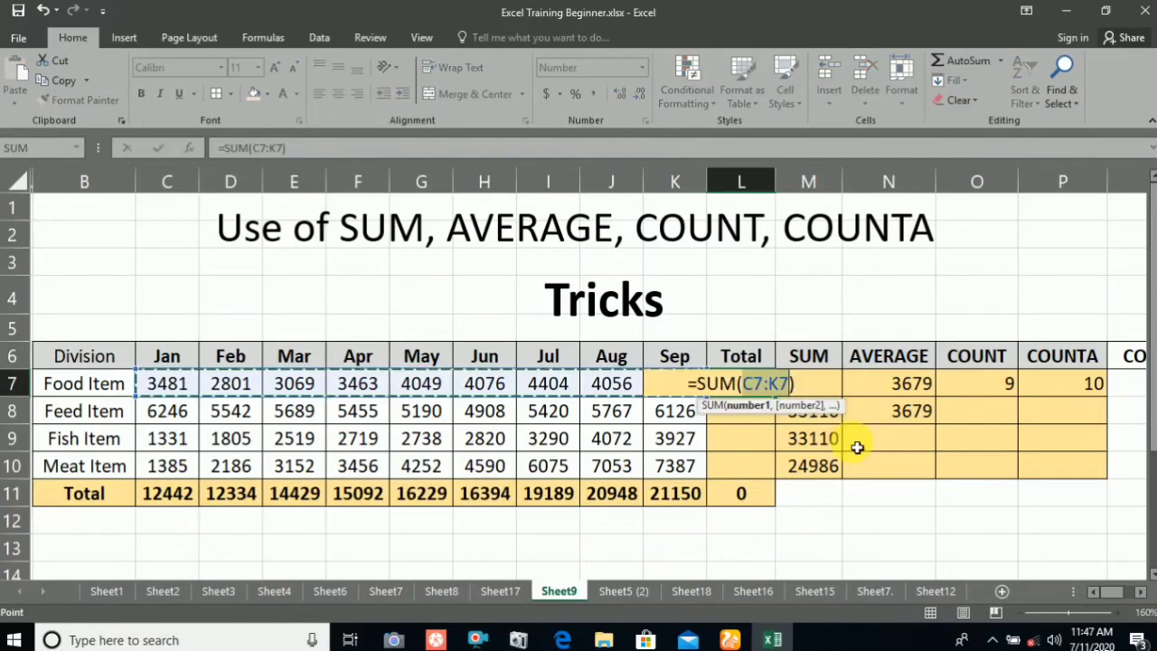
key("Return")
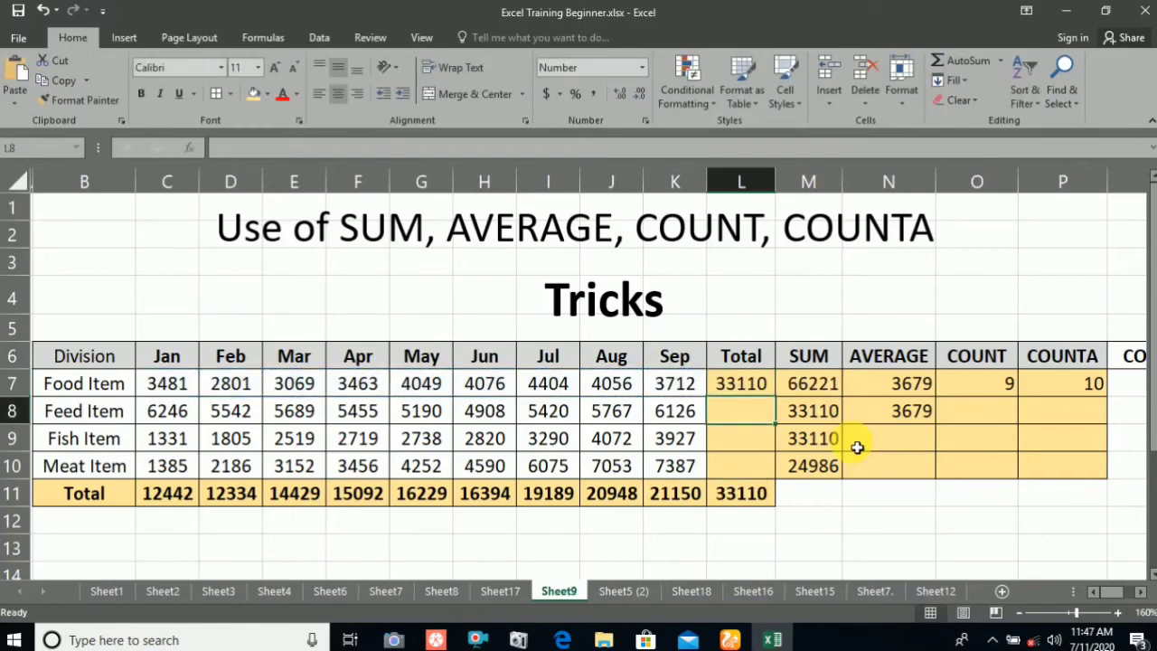
left_click(764, 383)
left_click_drag(775, 396, 759, 466)
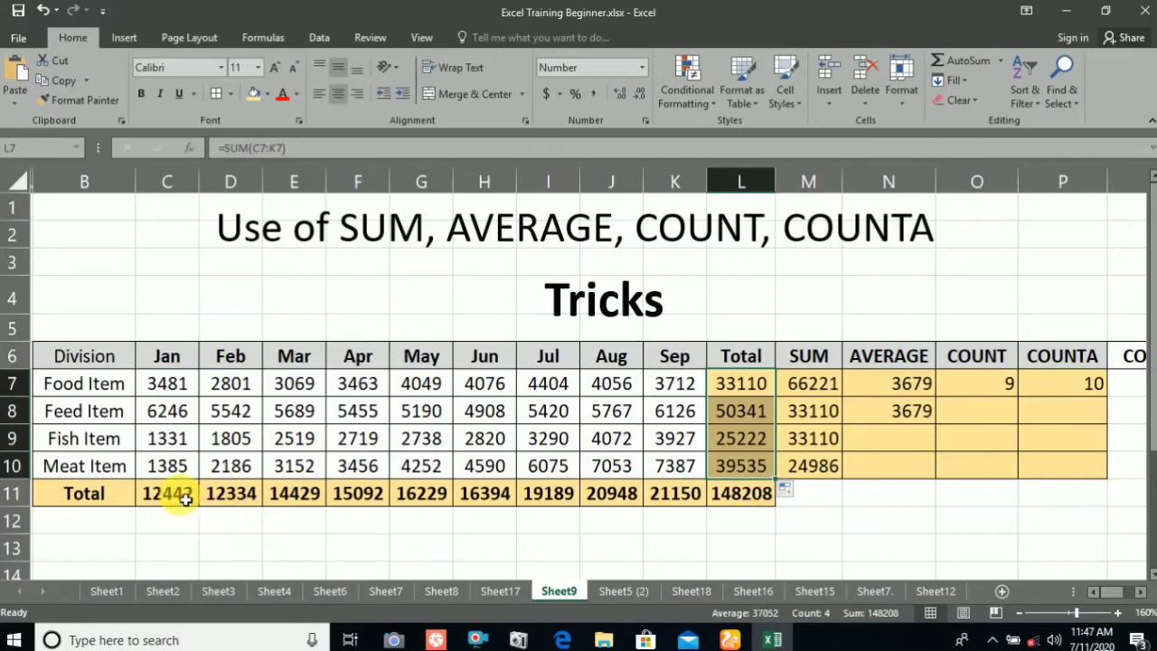
Step: Clear the Total row sums in C11:L11
left_click_drag(184, 499, 720, 505)
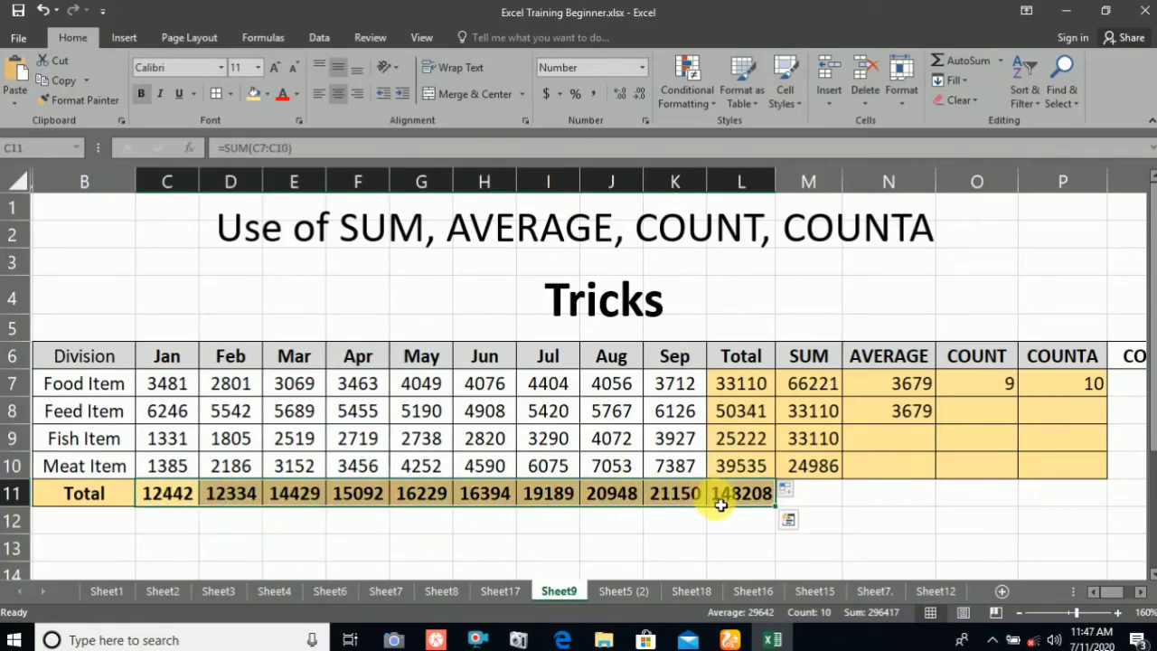
key("Delete")
left_click_drag(747, 379, 735, 466)
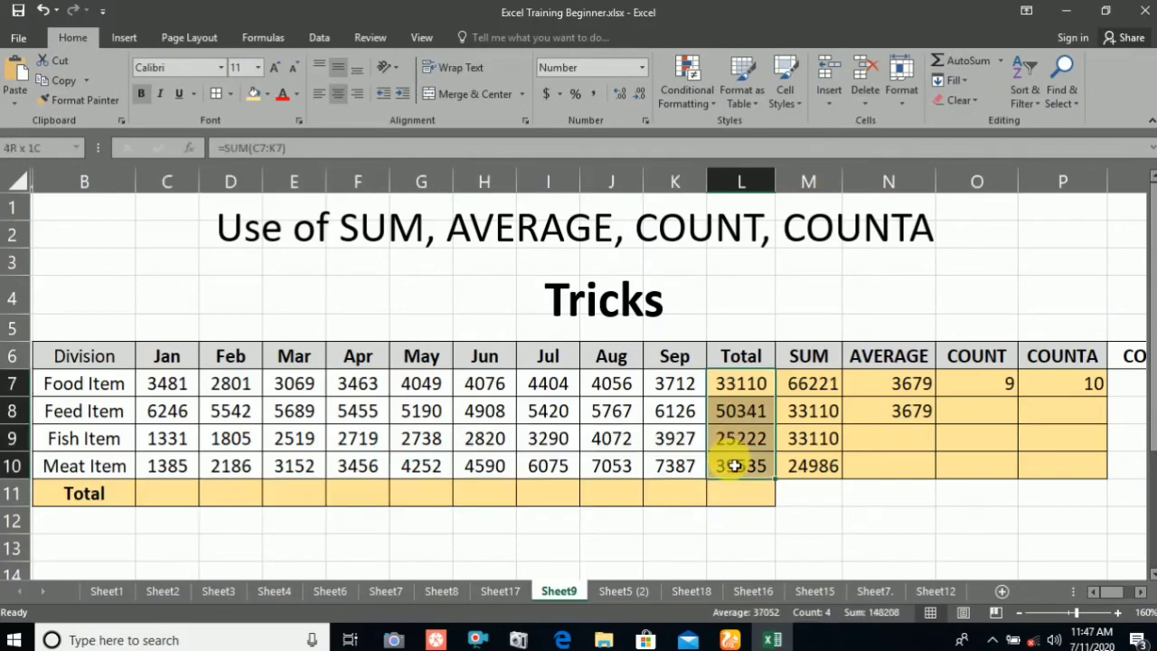
Step: Clear the Total column sums in L7:L10
key("Delete")
left_click(659, 502)
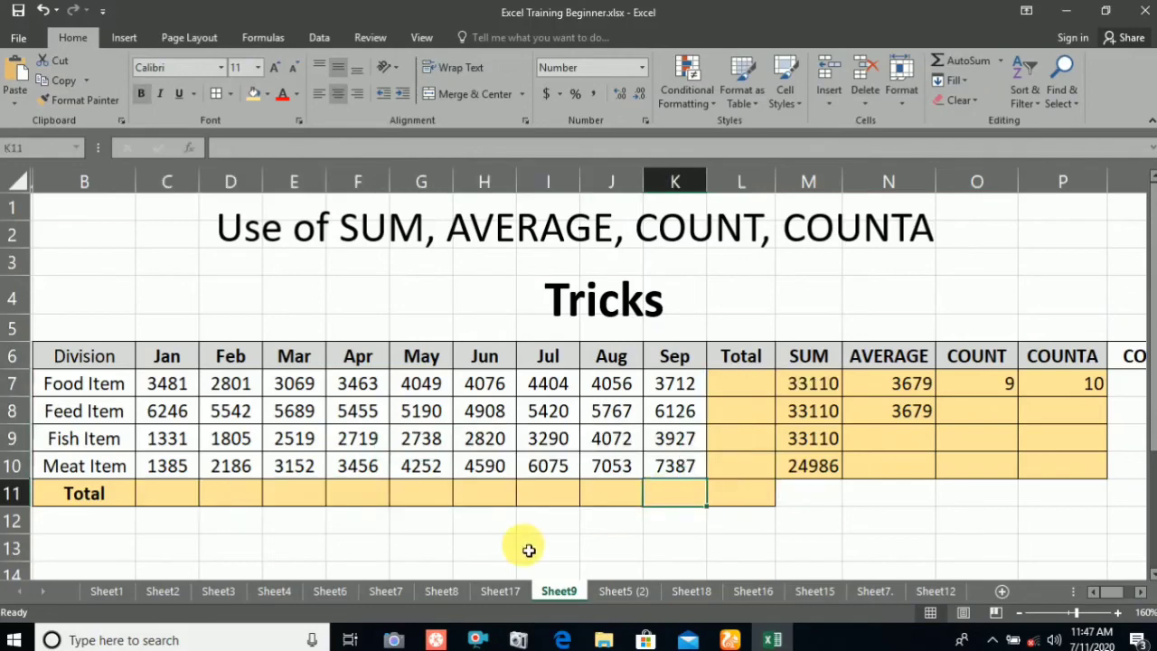
left_click(740, 384)
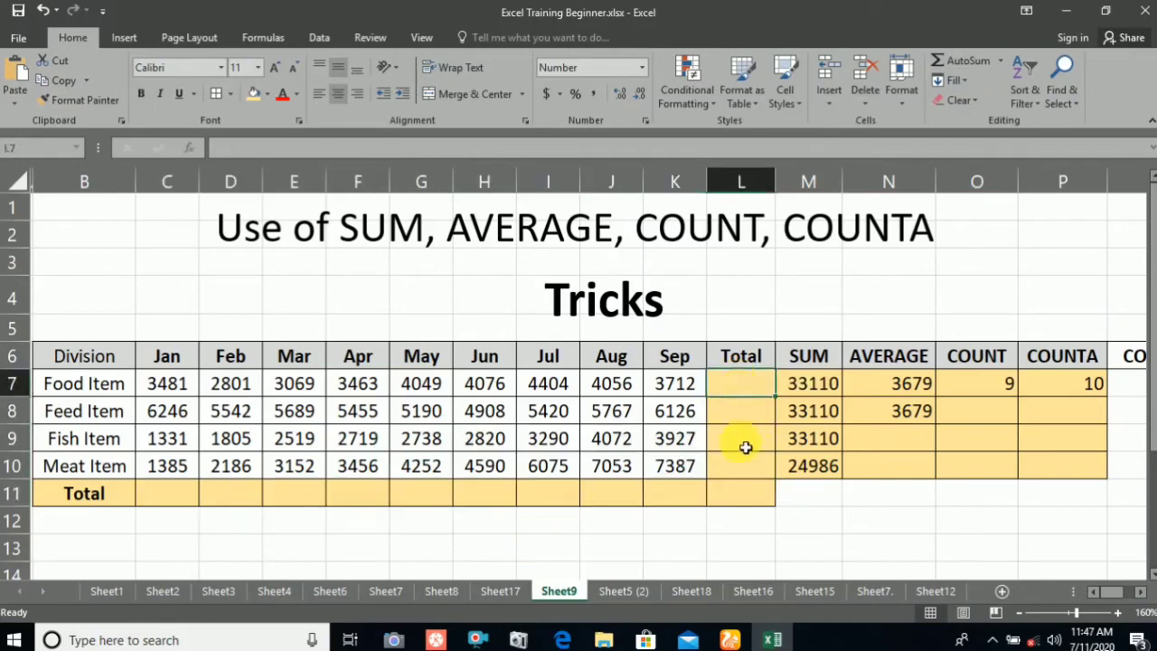
Step: Use the ribbon AutoSum for the Jan total in C11 and fill it across to L11
left_click(189, 493)
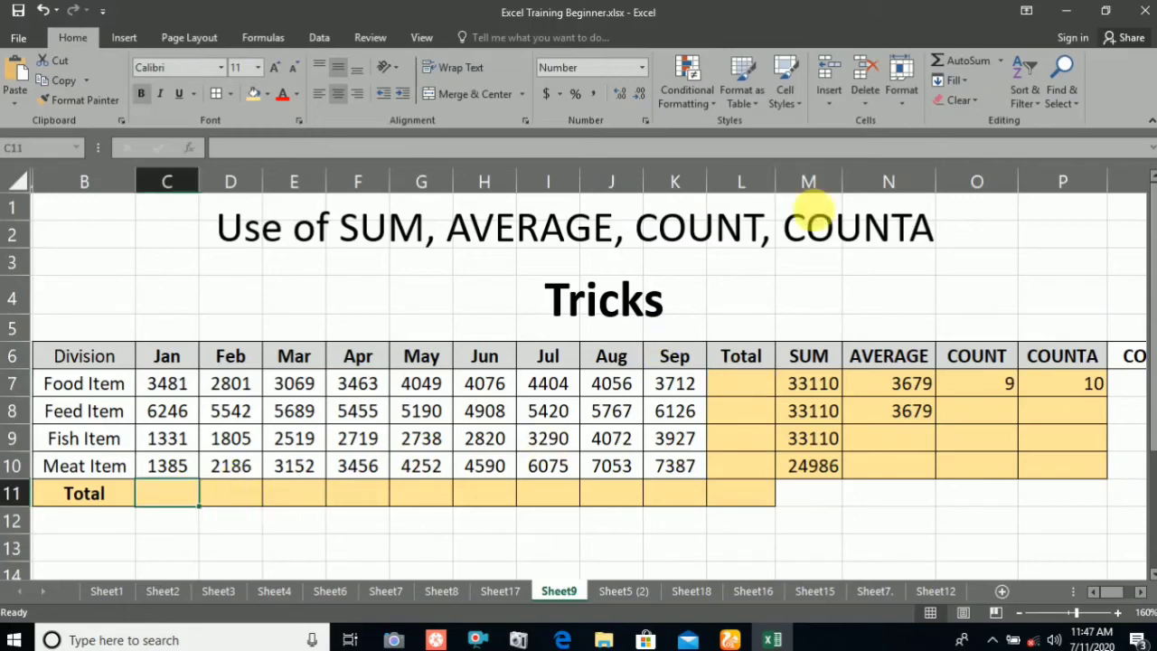
left_click(965, 61)
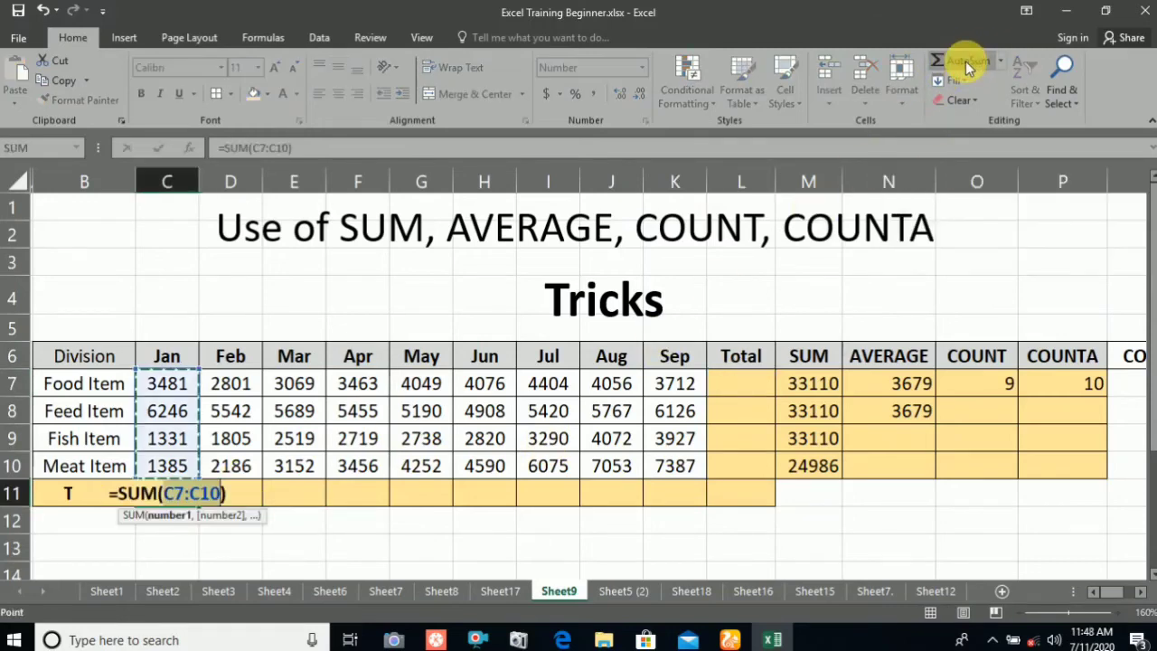
key("Return")
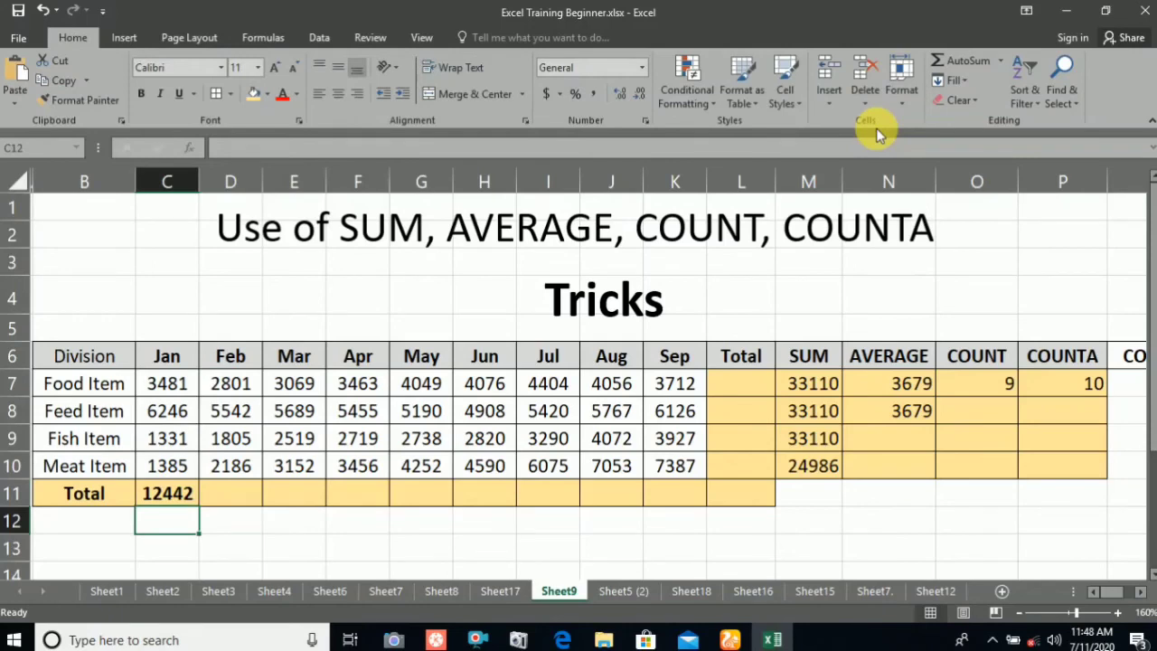
left_click(169, 492)
left_click_drag(200, 506, 765, 498)
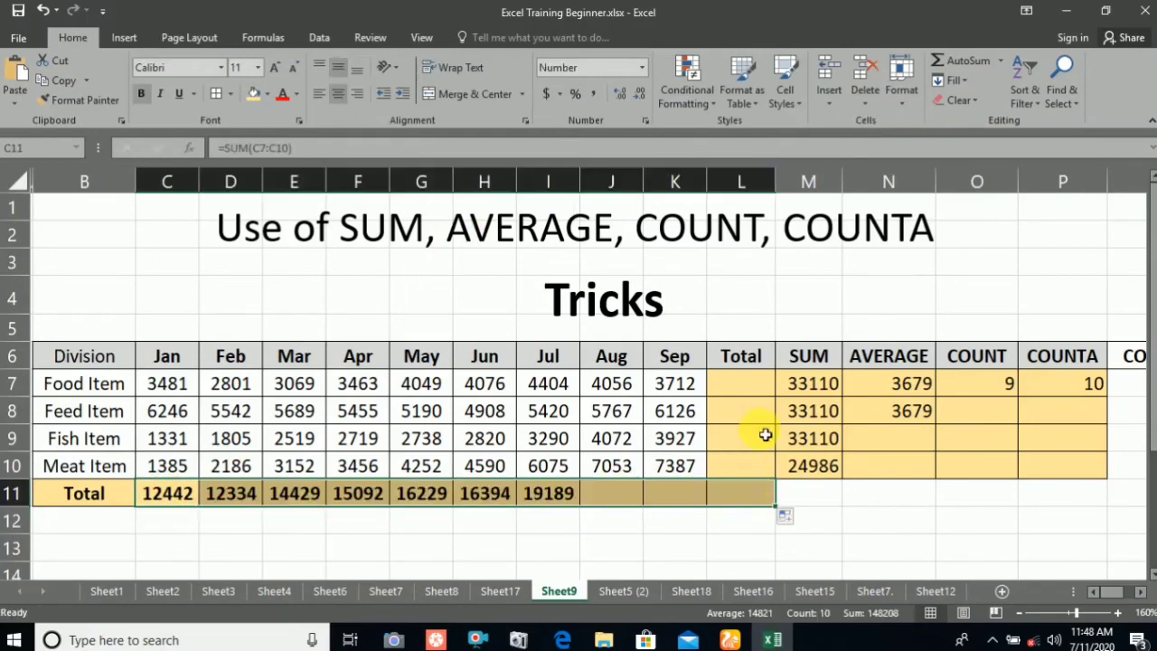
Step: AutoSum the Food Item total in L7 and fill down to L10, giving grand total 148208
left_click(761, 381)
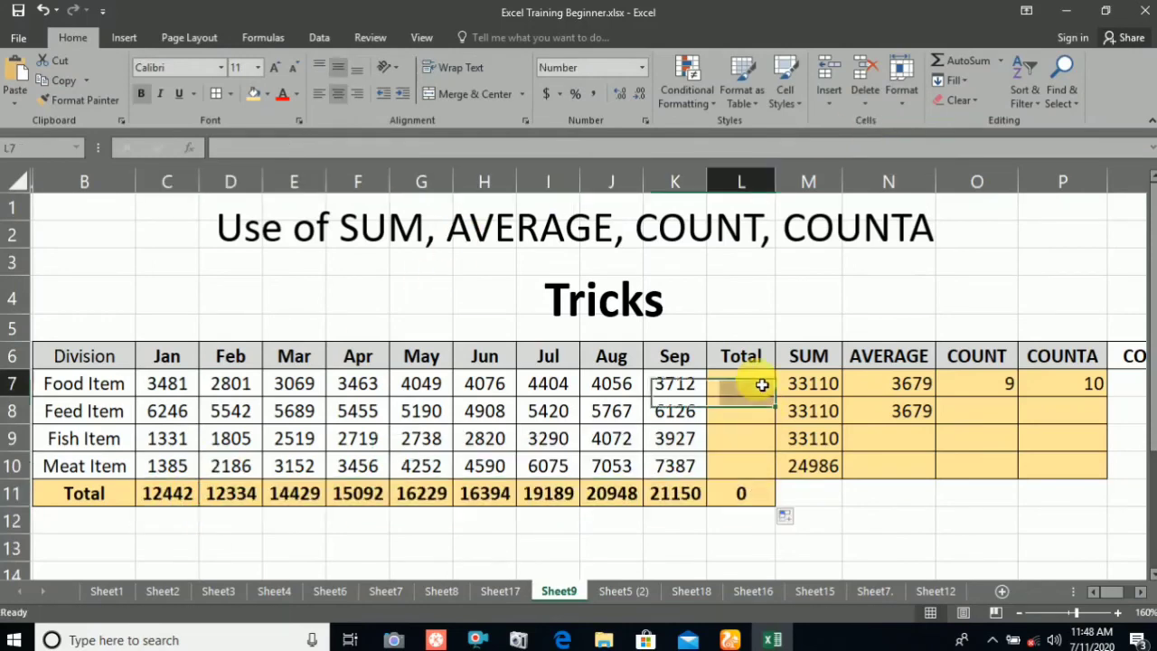
left_click(955, 58)
key("Return")
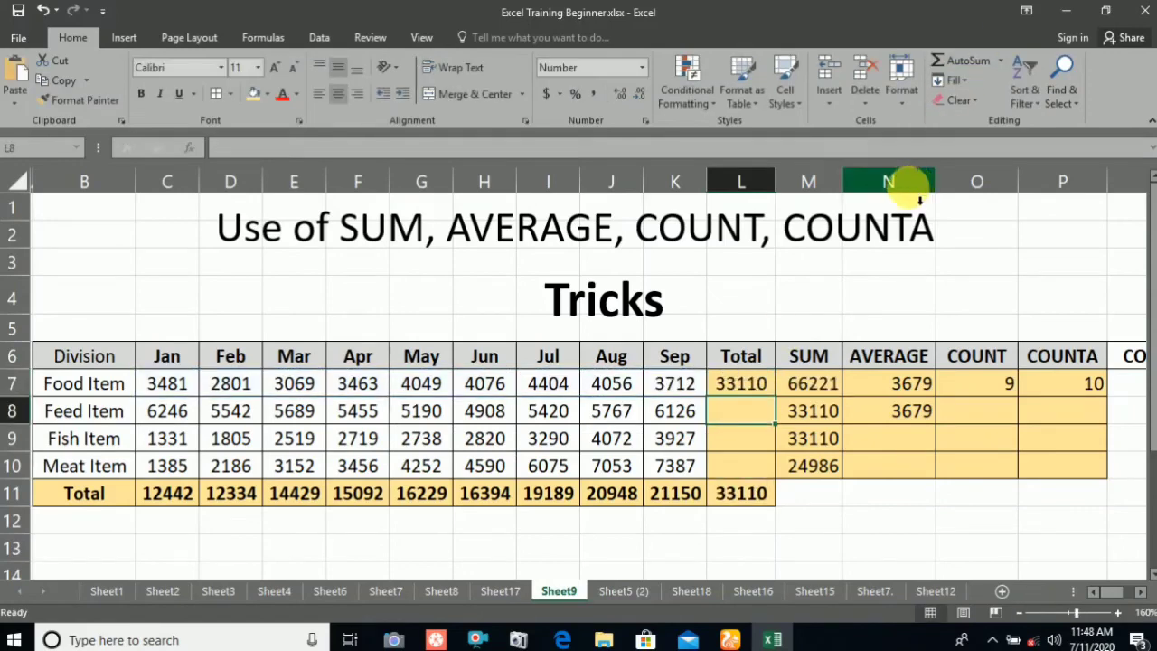
left_click(737, 384)
left_click_drag(777, 400, 757, 472)
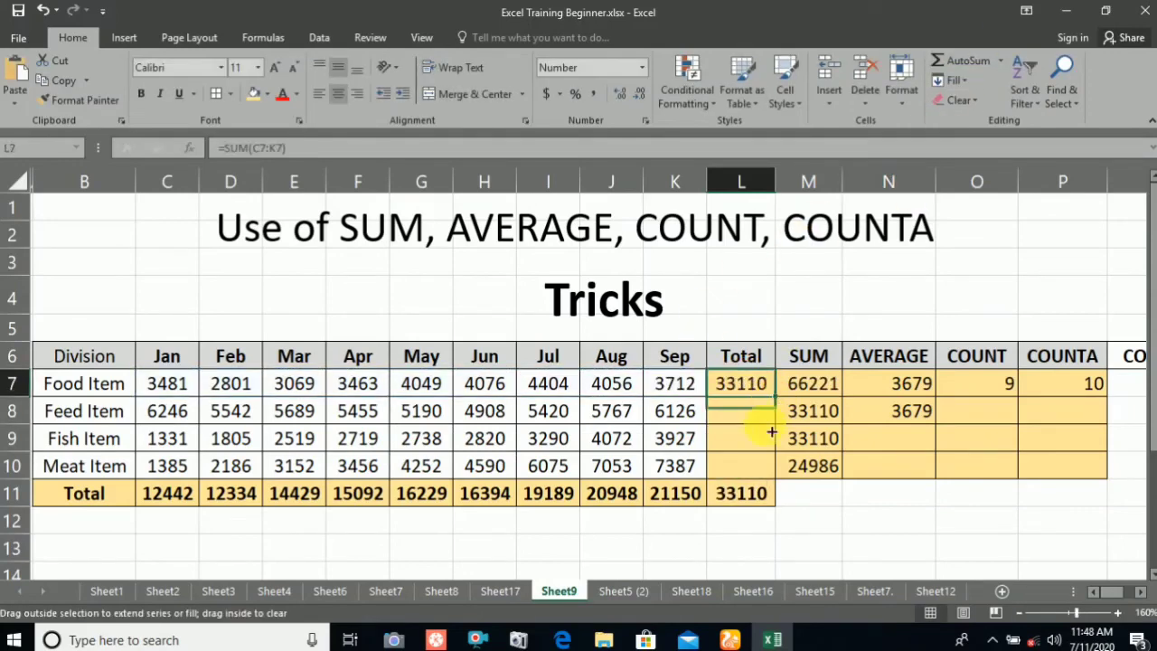
left_click(837, 515)
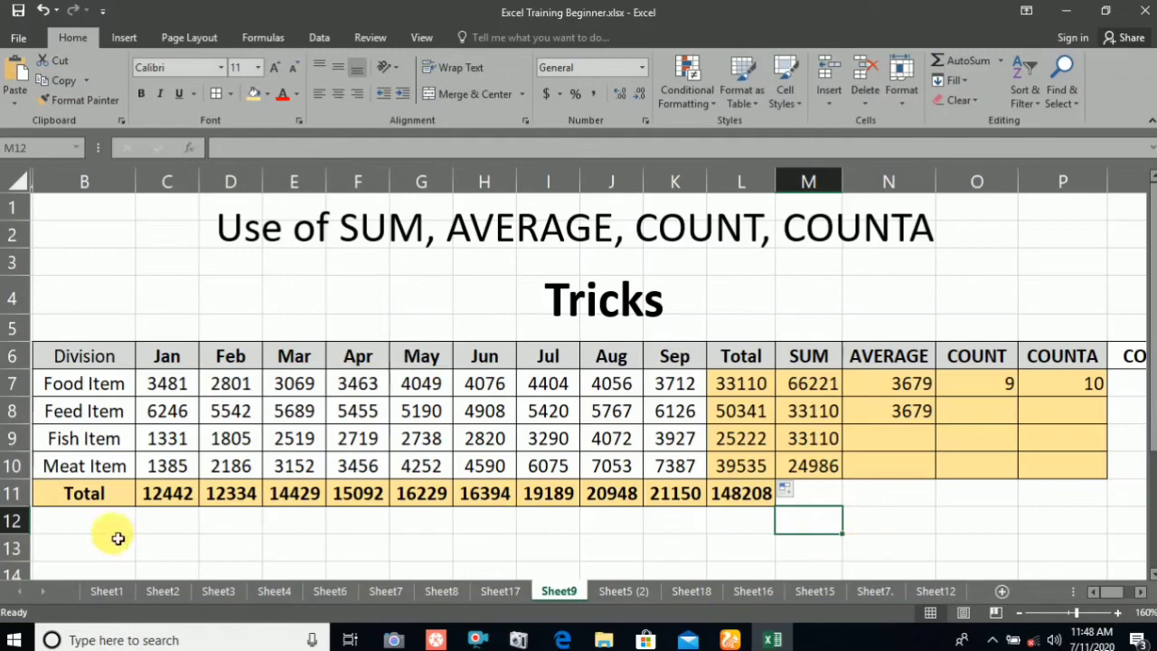
Step: Delete the sums in the Total row C11:L11 and Total column L7:L10
left_click_drag(168, 493, 733, 497)
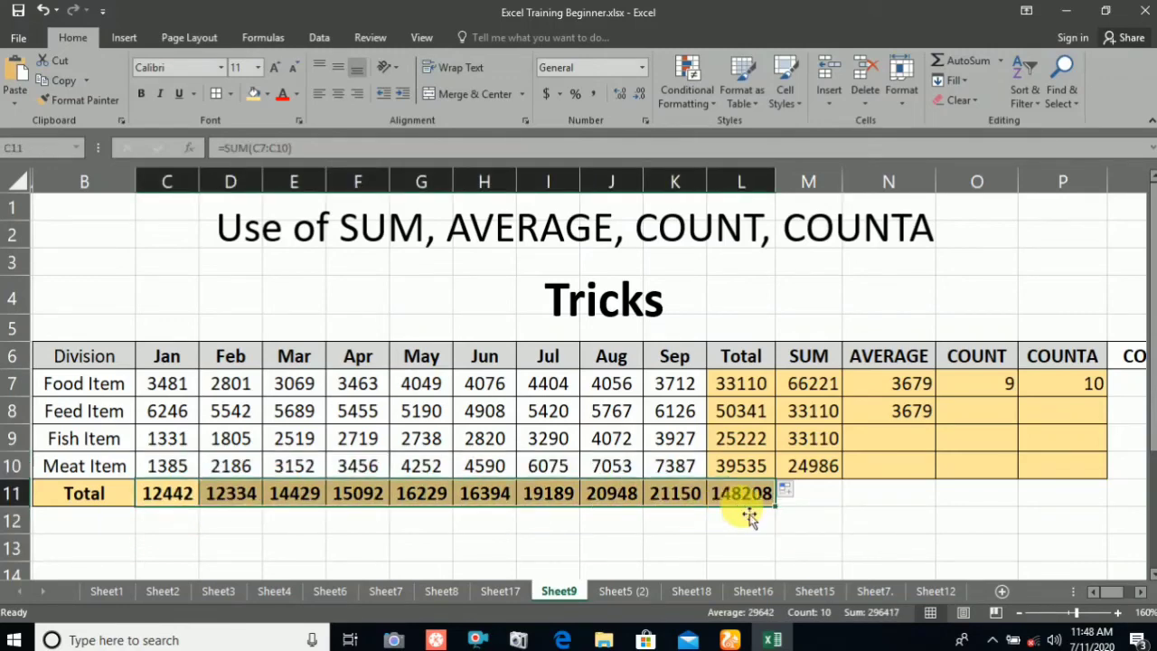
key("Delete")
left_click_drag(752, 400, 737, 463)
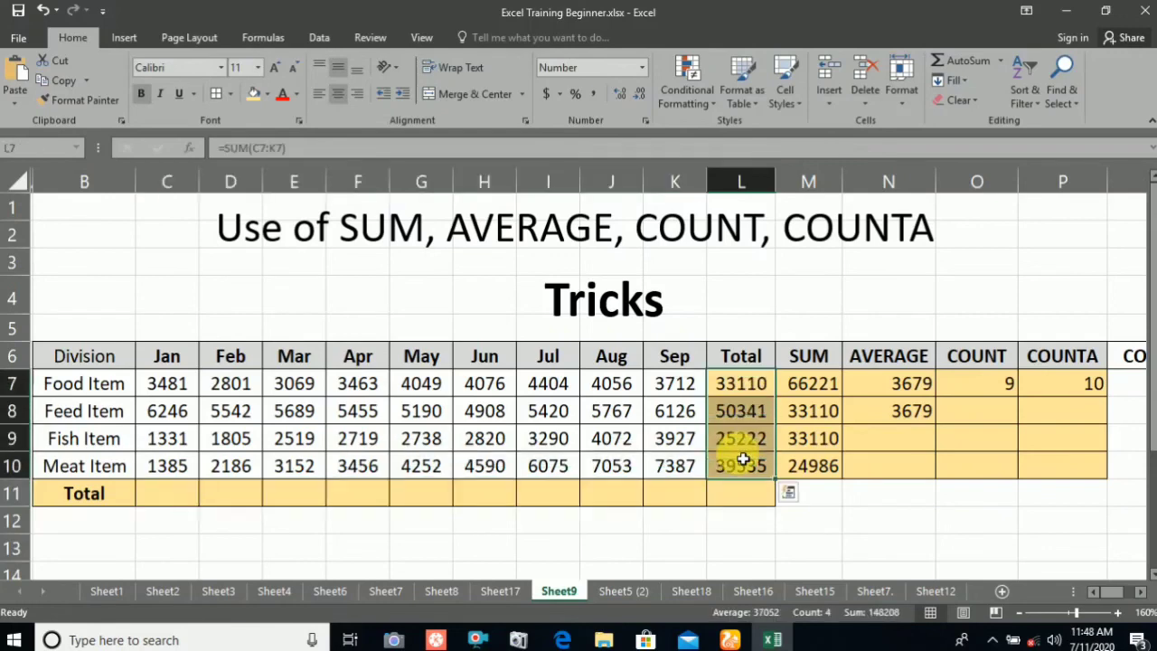
key("Delete")
Step: Select L7:L10 plus C11:L11 and AutoSum both at once, grand total 148208
left_click(734, 491)
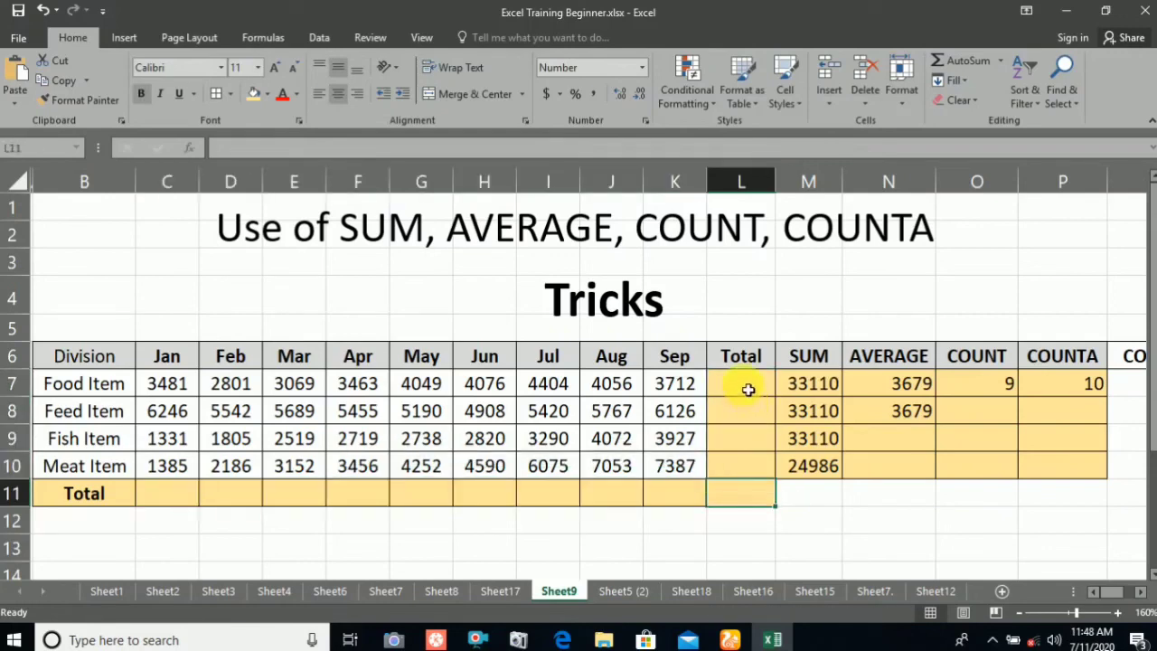
left_click(174, 499)
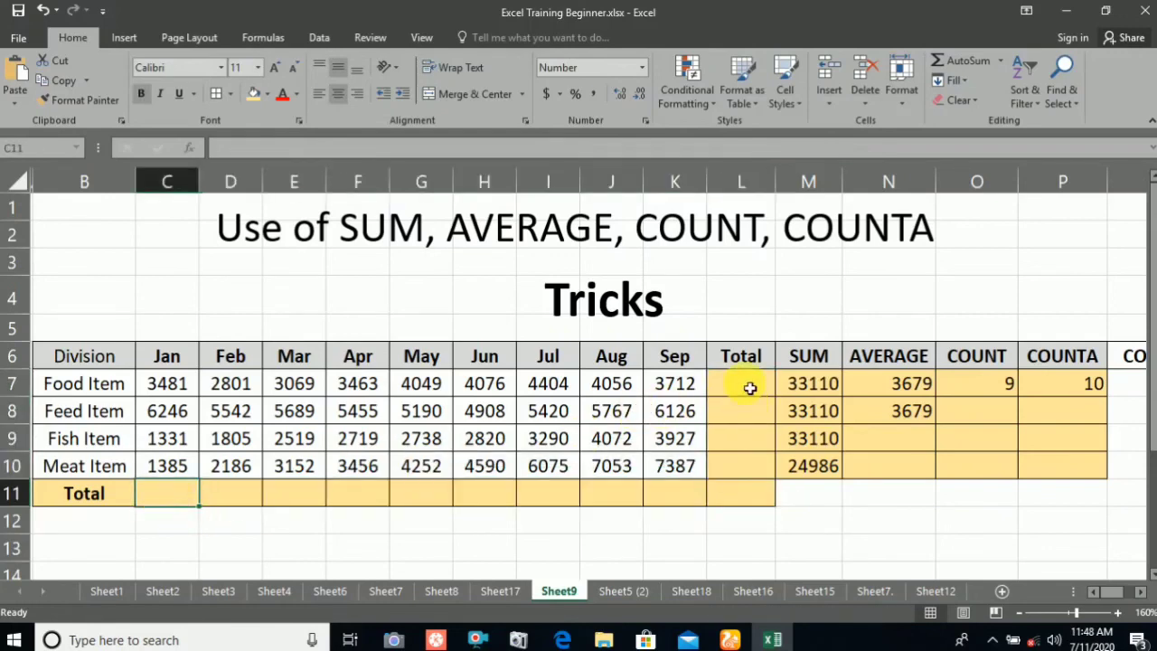
left_click_drag(750, 387, 735, 465)
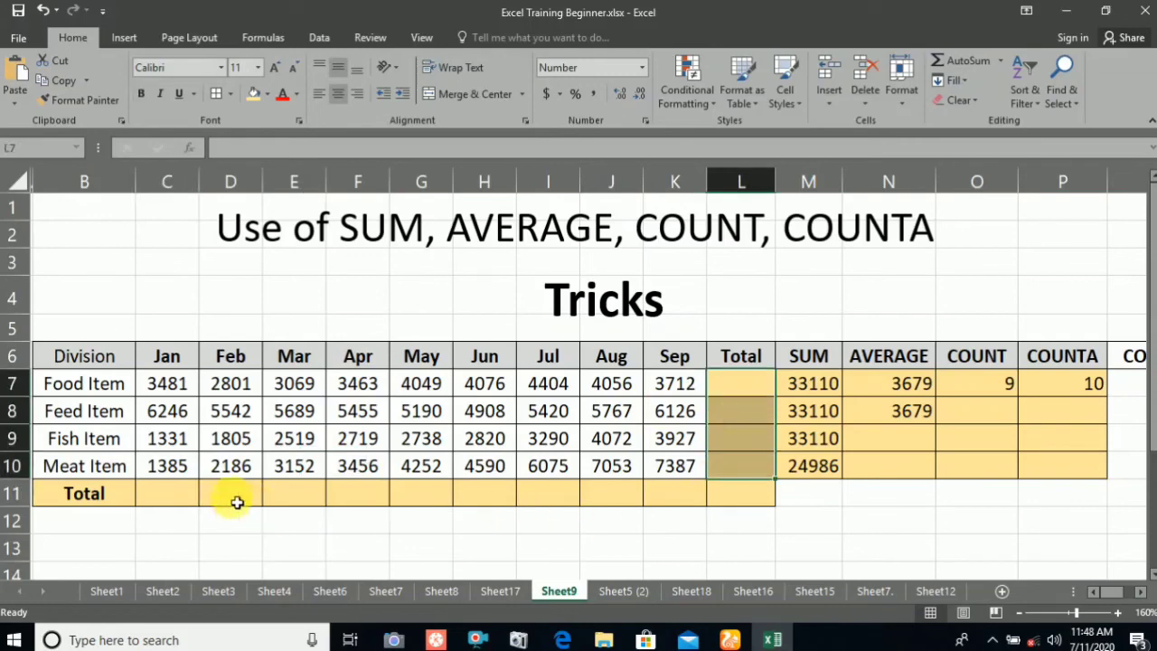
left_click_drag(176, 497, 733, 503)
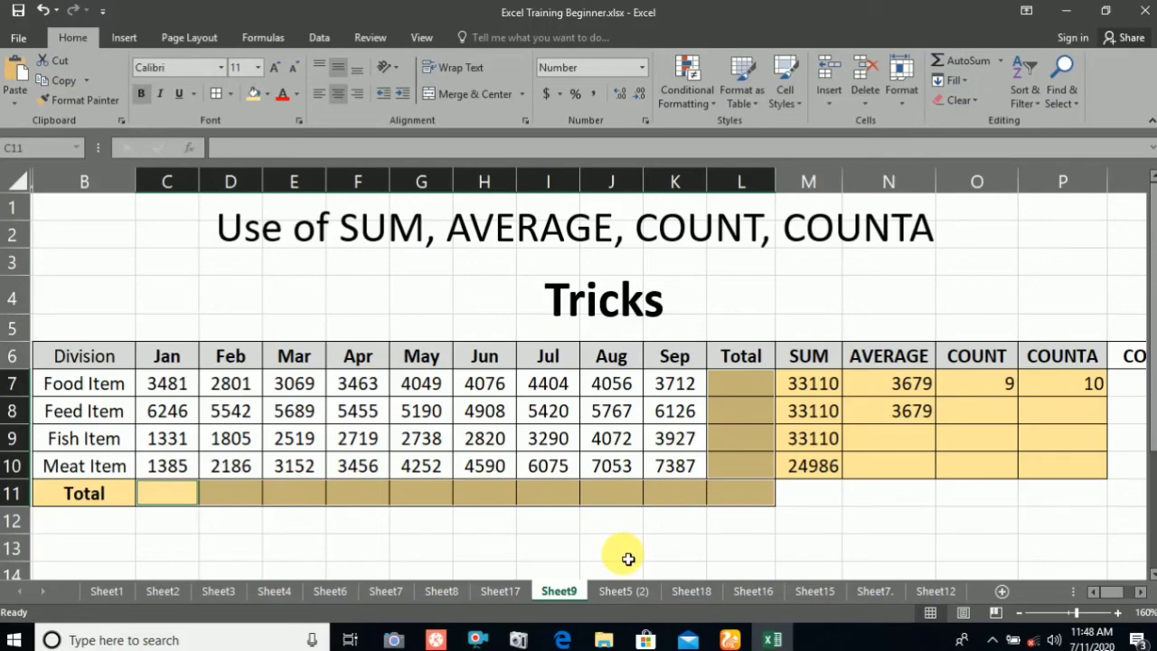
key("alt+equal")
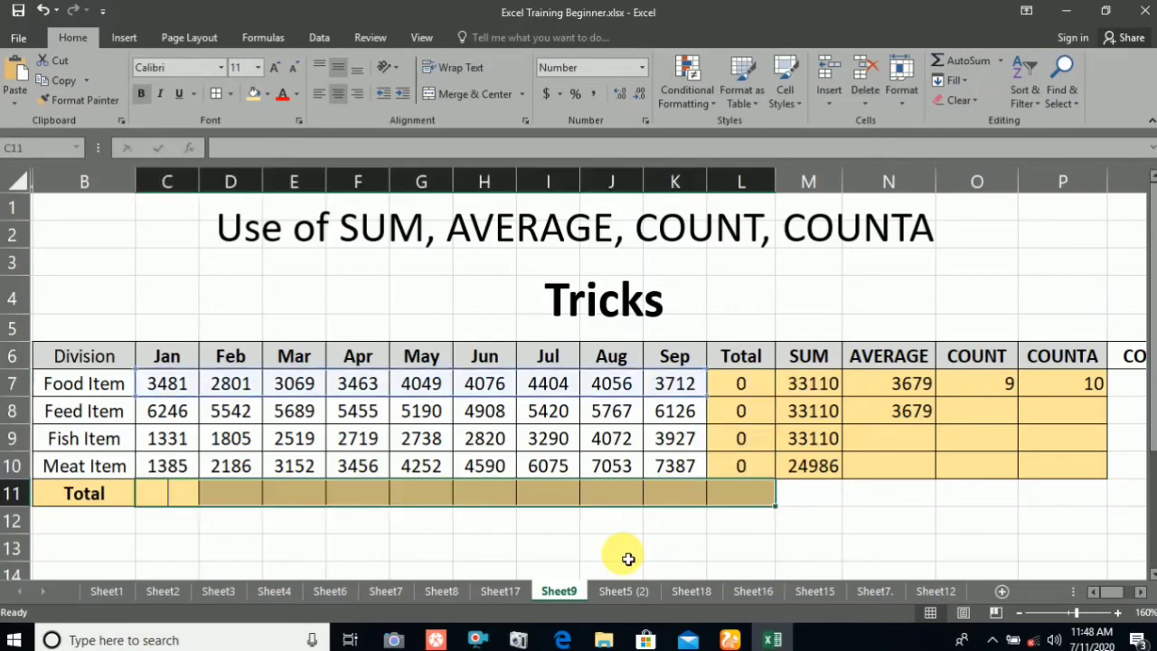
left_click(860, 525)
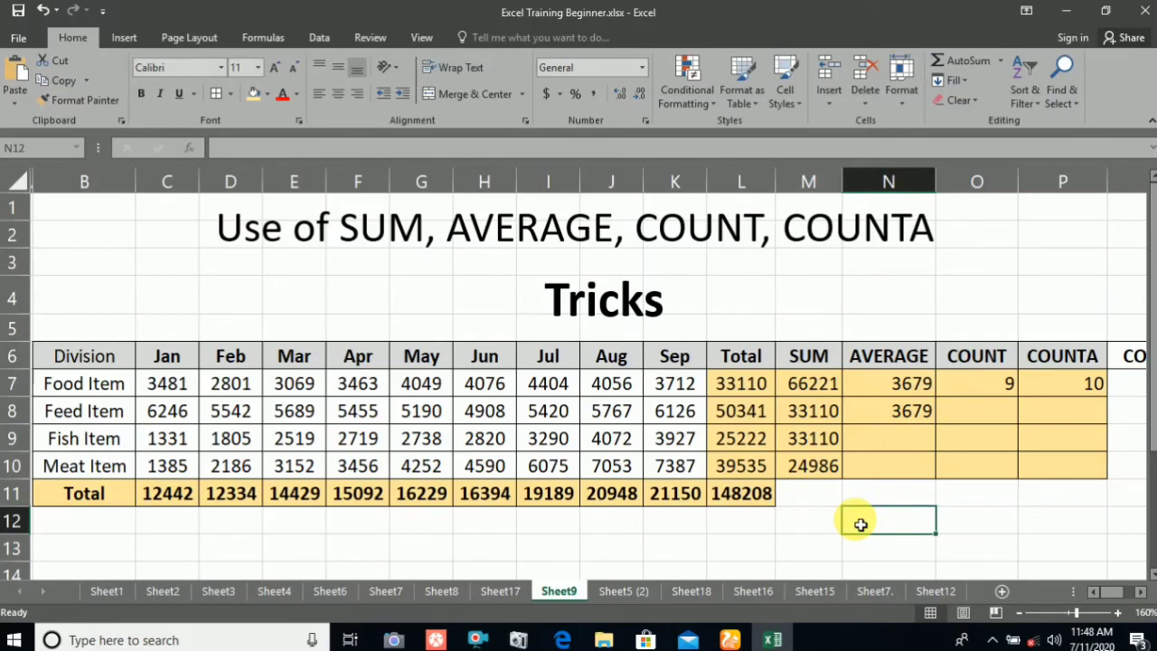